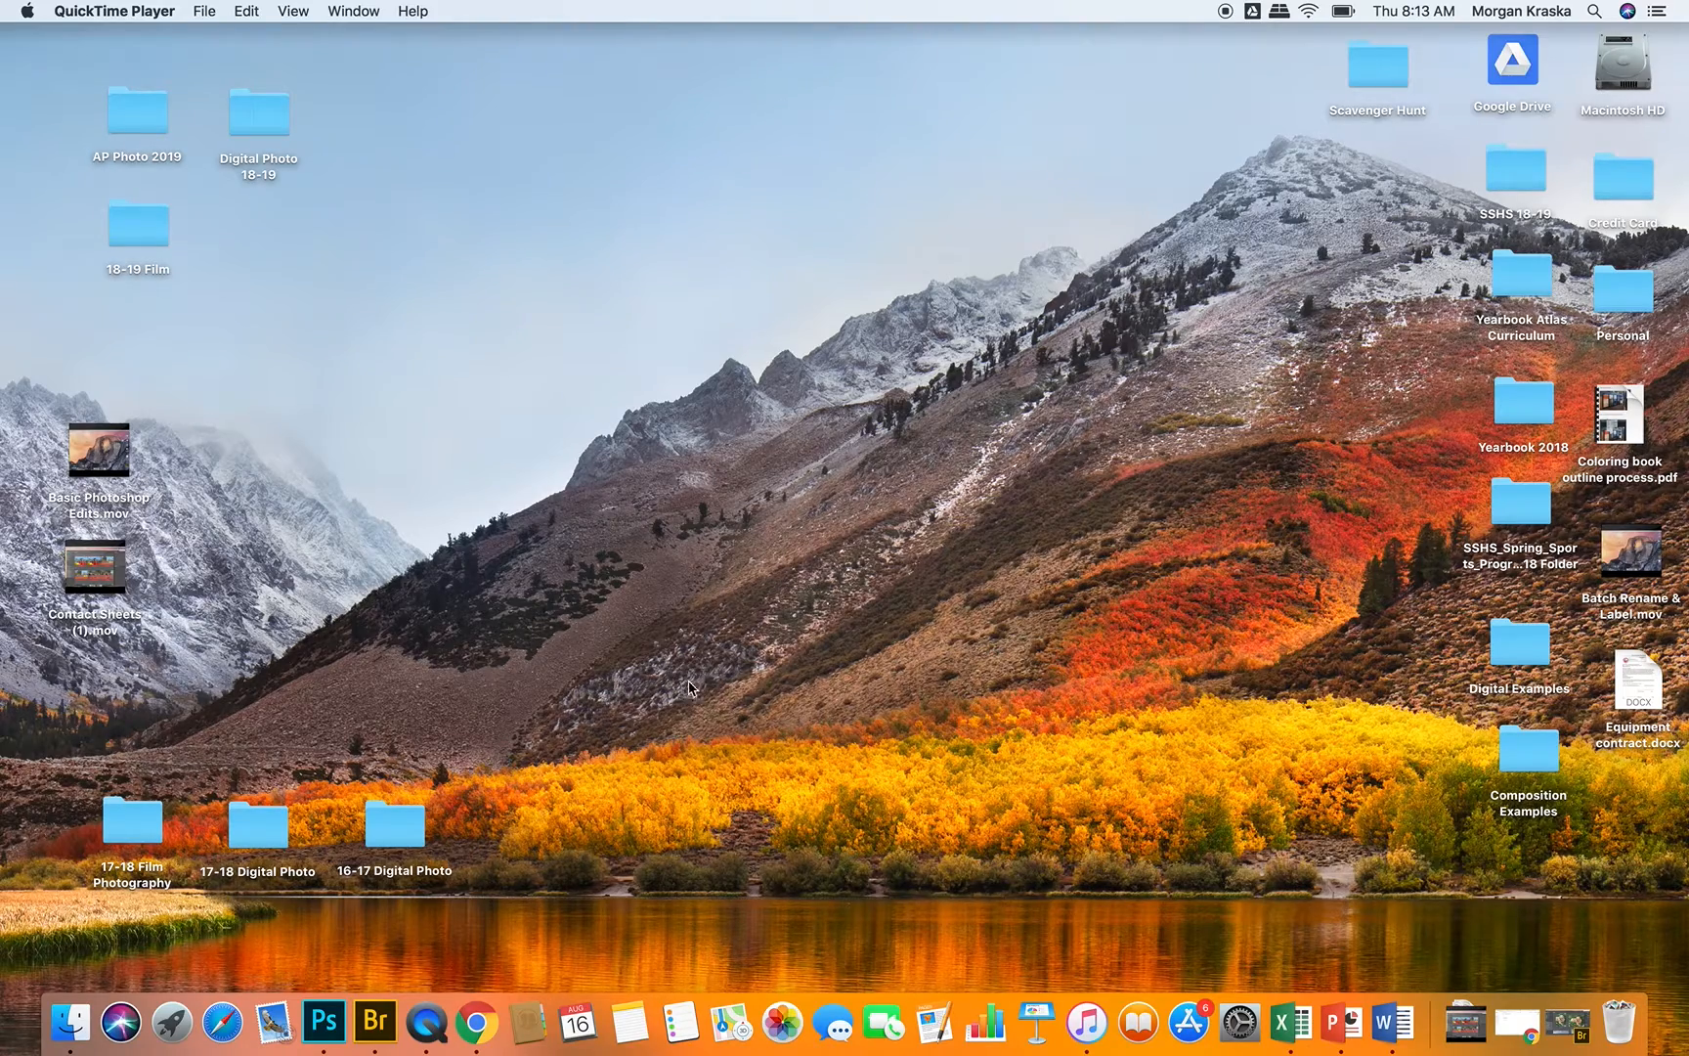
Switch to Adobe Bridge and look through the photos in the Scavenger Hunt folder in an enlarged window, then put the window away
{"action": "left_click", "coordinate": [378, 1023]}
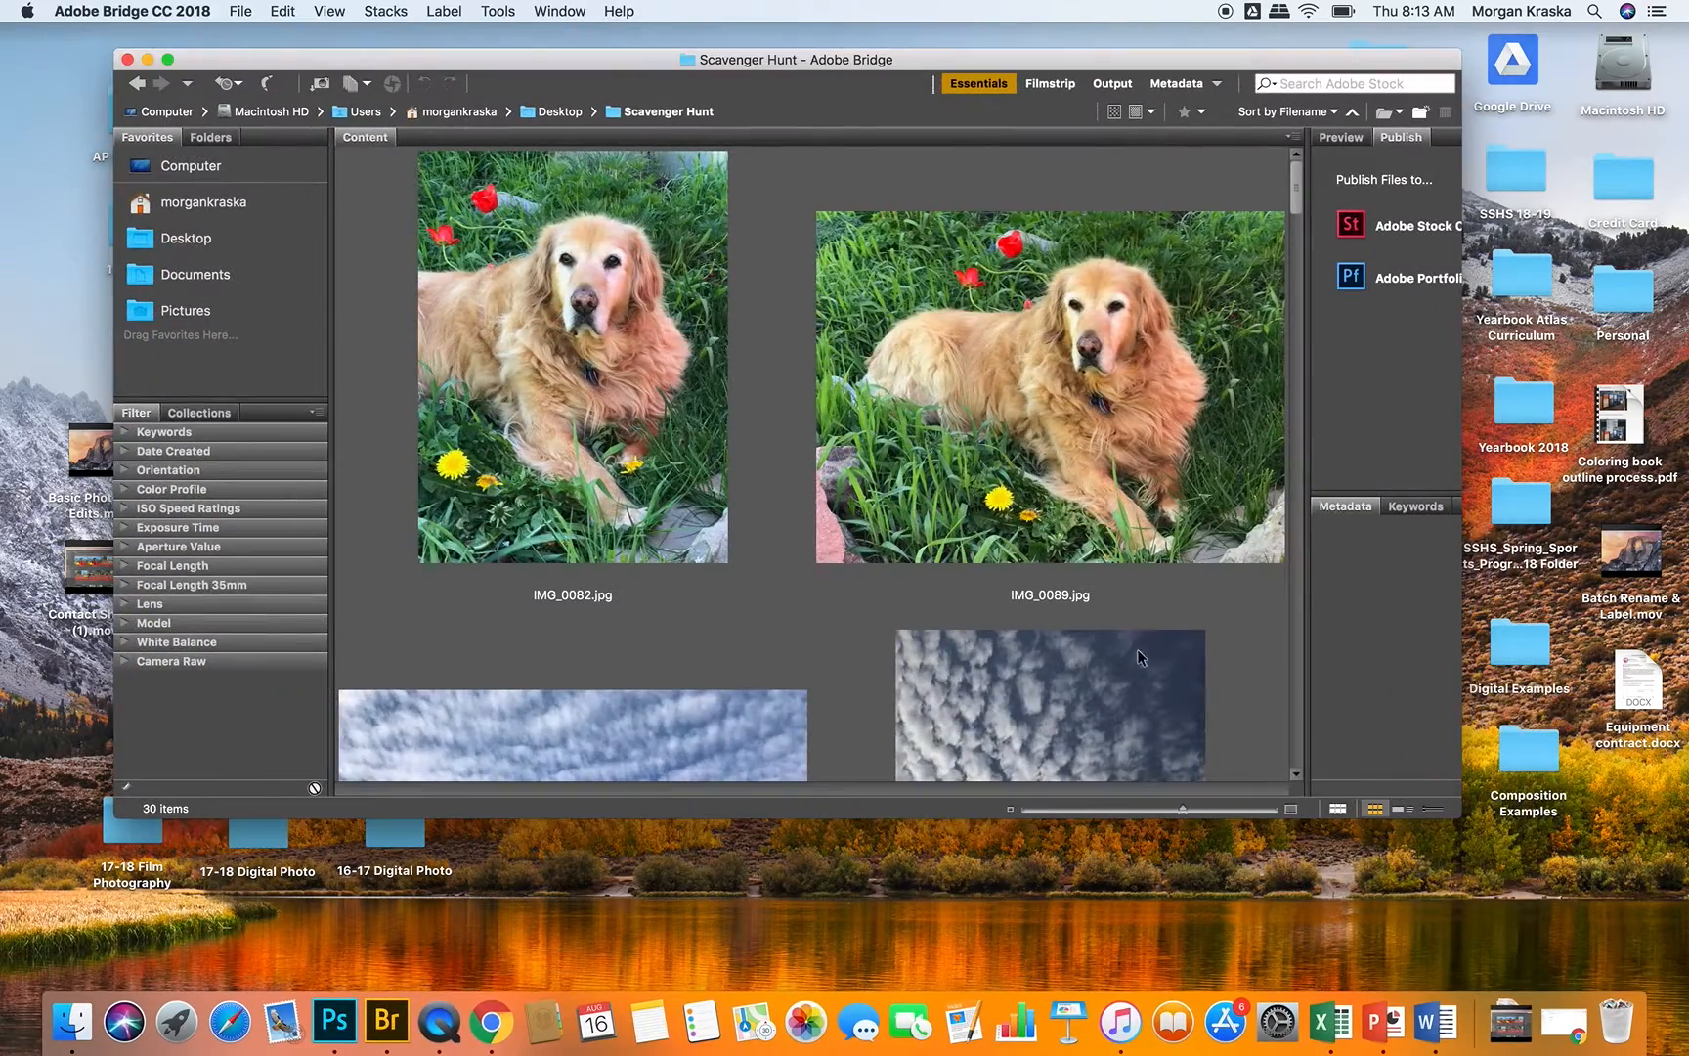
{"action": "left_click", "coordinate": [651, 111]}
{"action": "left_click", "coordinate": [496, 366]}
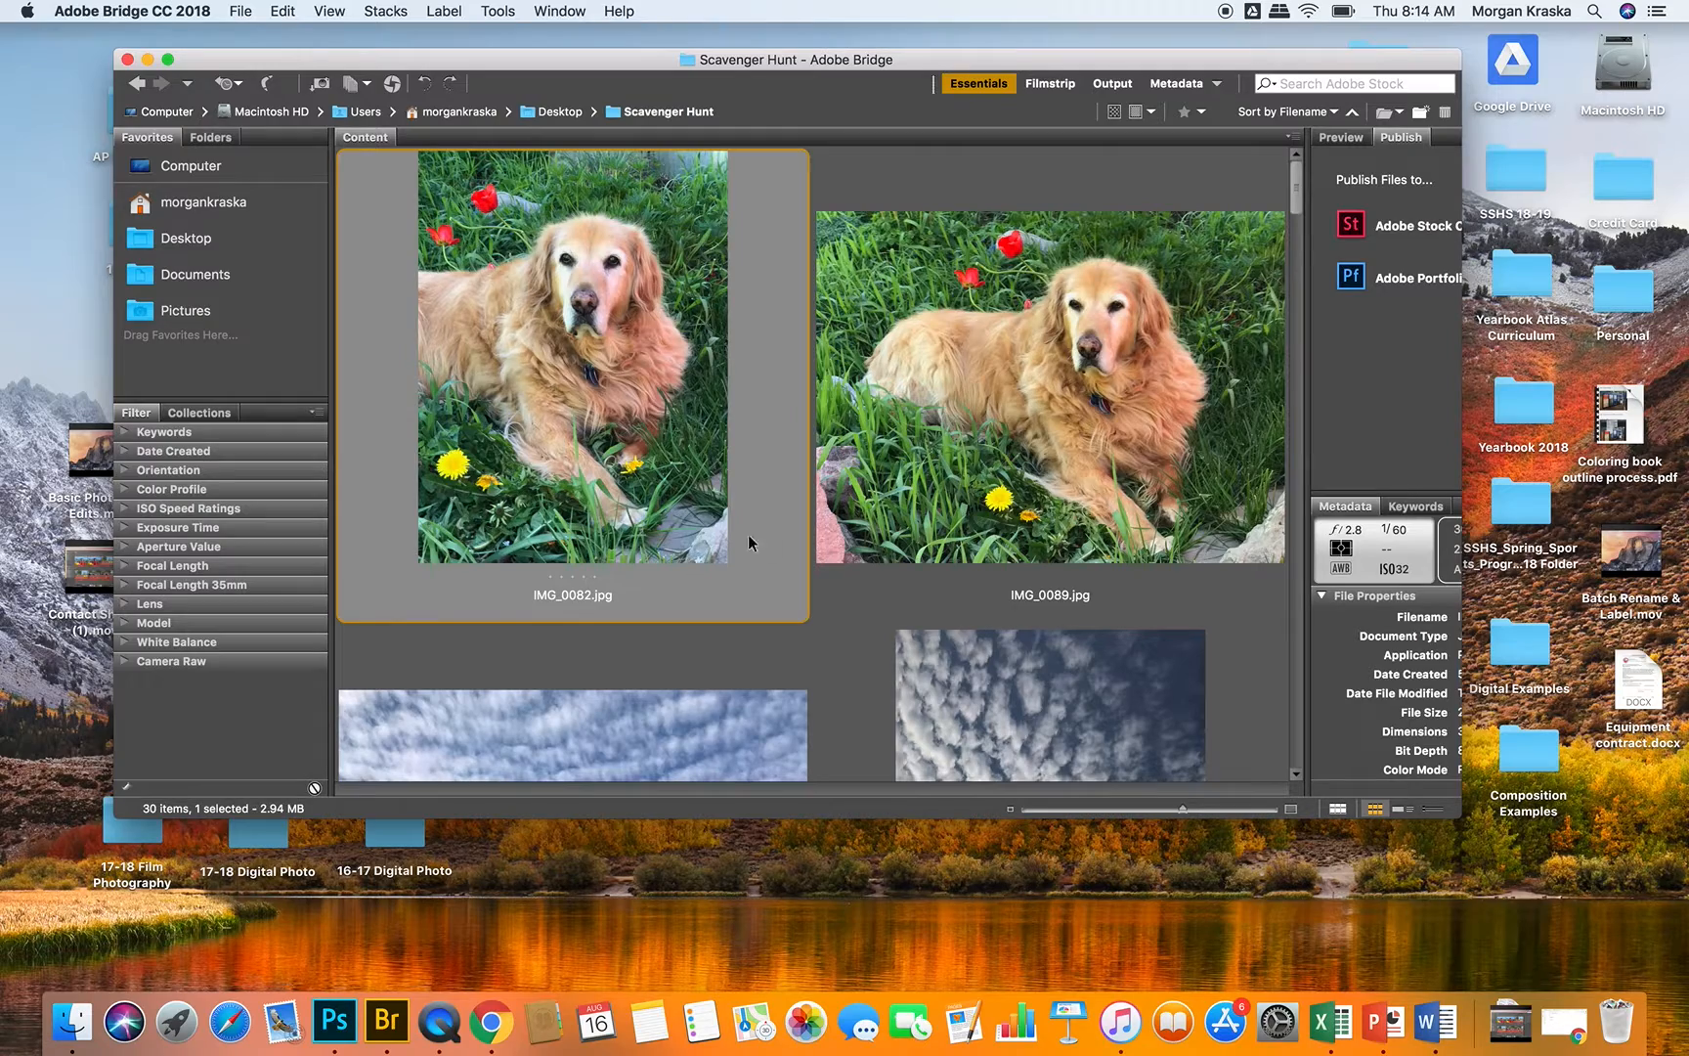
{"action": "left_click", "coordinate": [165, 59]}
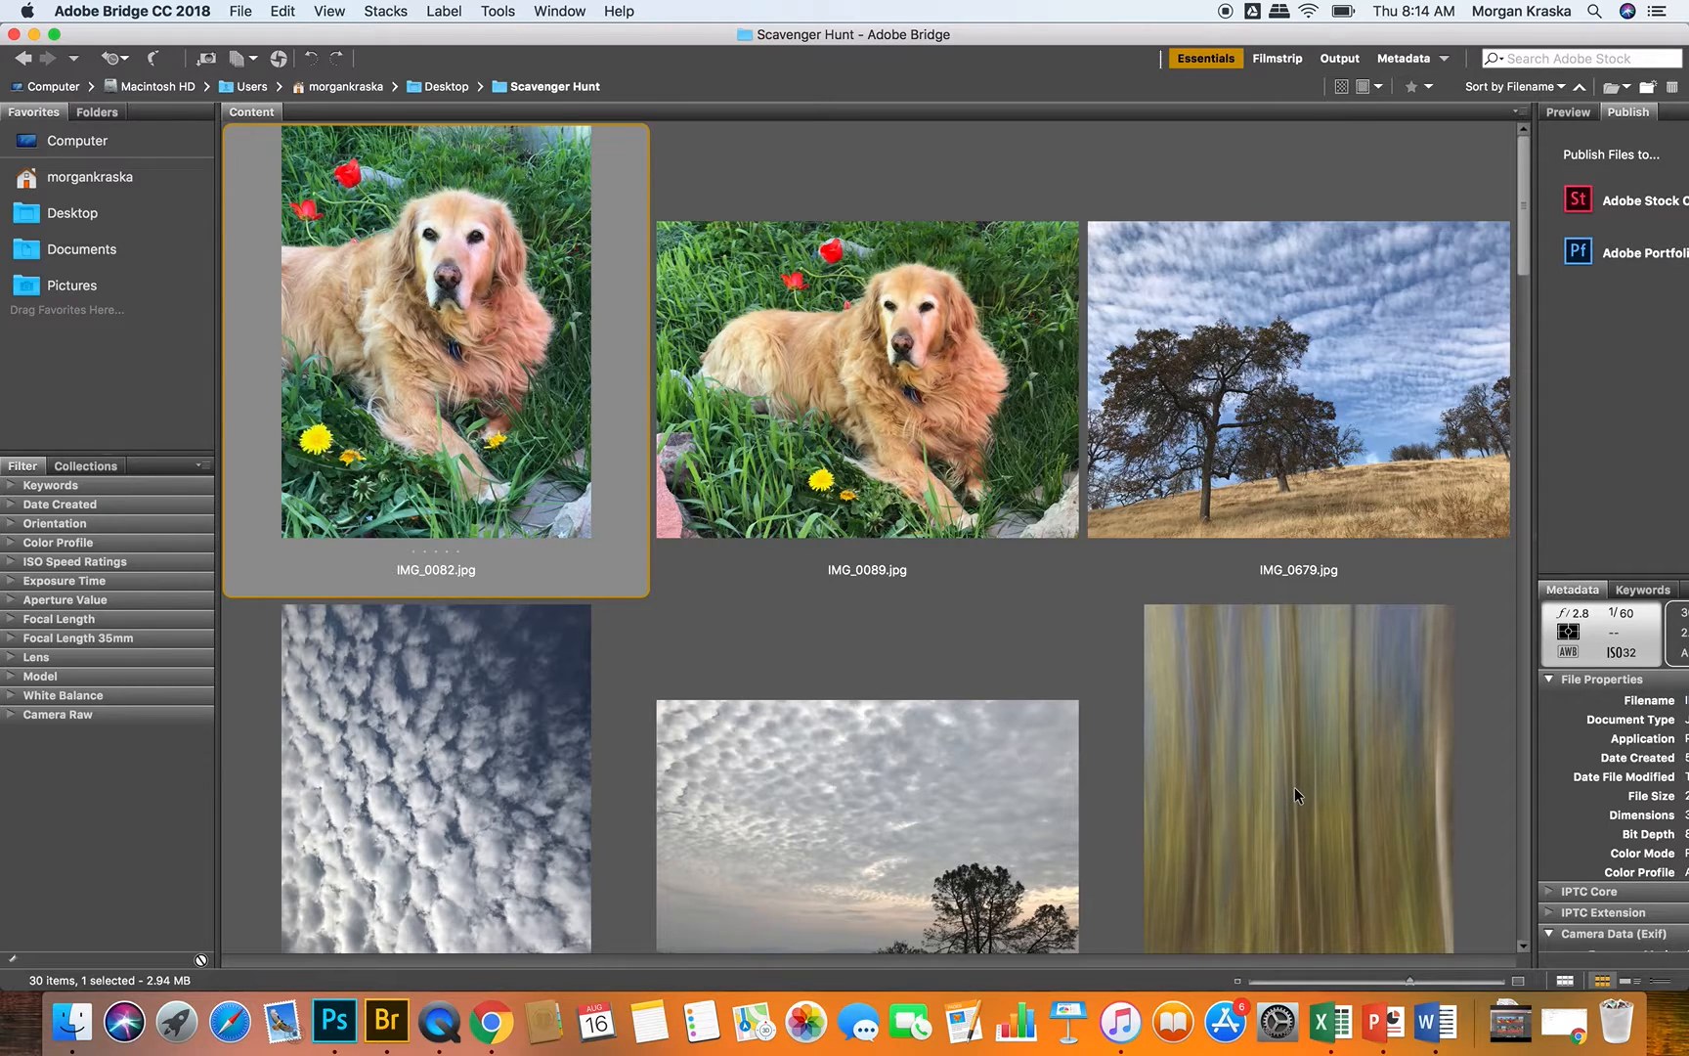
{"action": "scroll", "coordinate": [1294, 787], "scroll_direction": "down", "scroll_amount": 10}
{"action": "scroll", "coordinate": [1294, 787], "scroll_direction": "up", "scroll_amount": 15}
{"action": "left_click", "coordinate": [33, 35]}
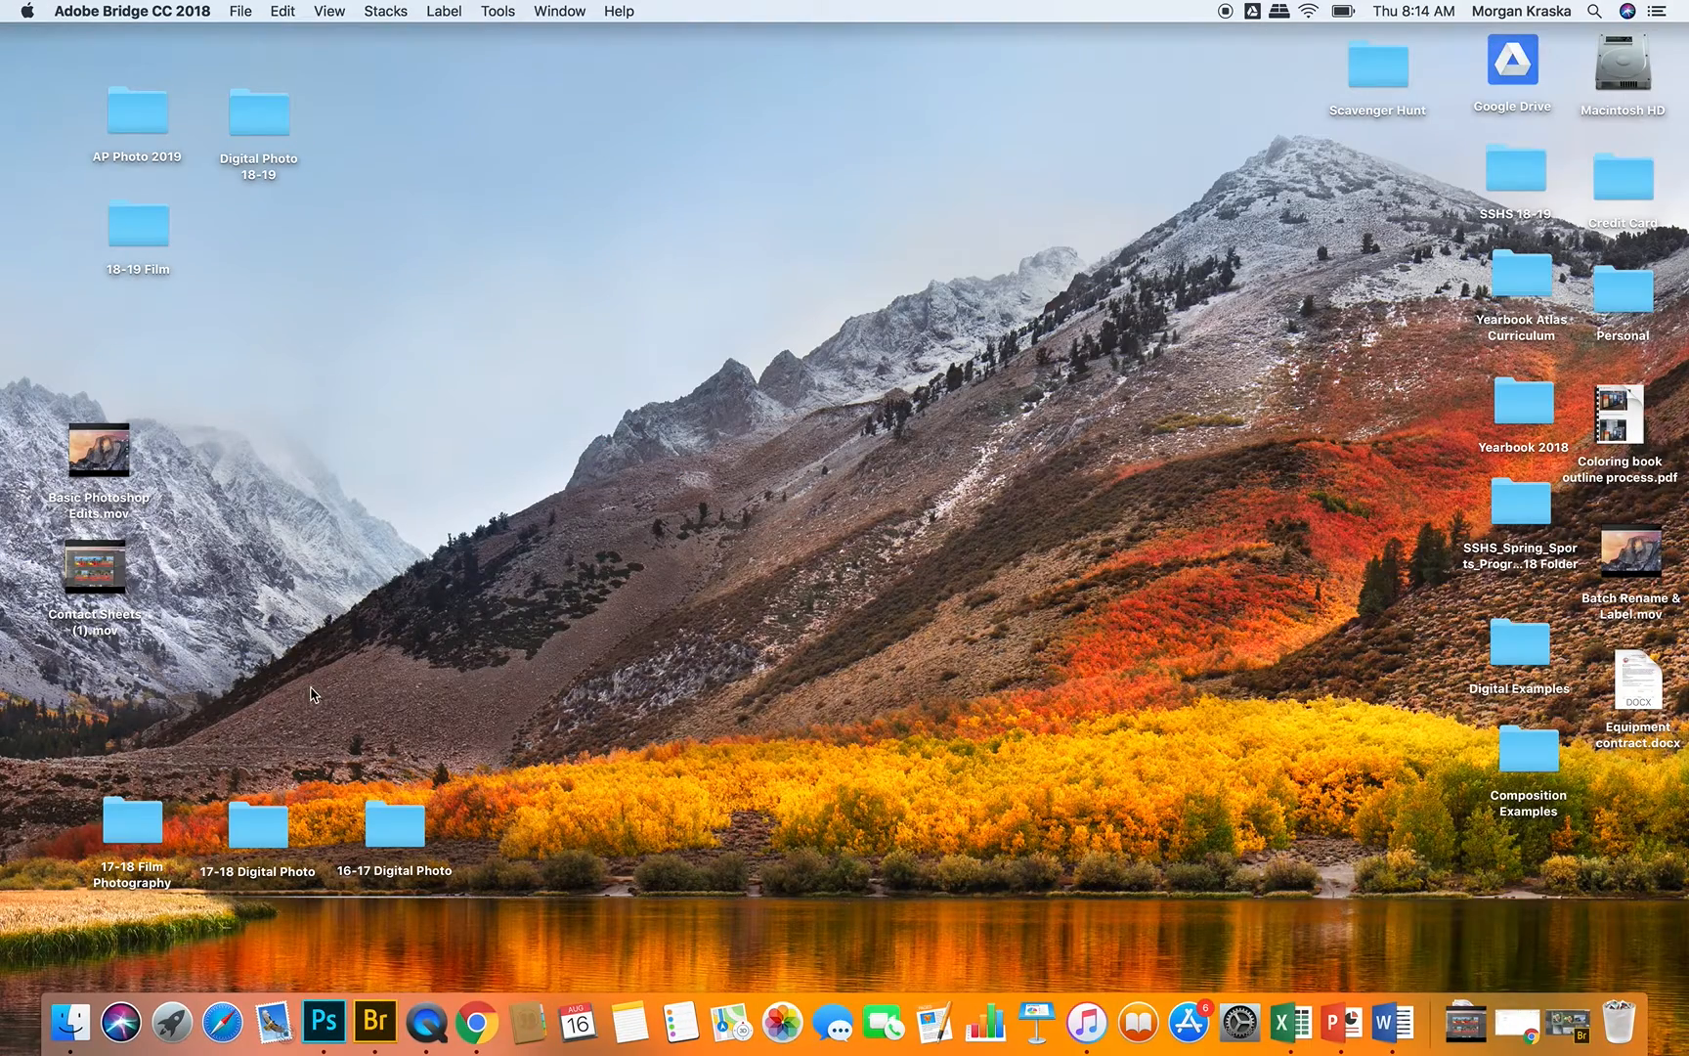
{"action": "left_click", "coordinate": [476, 1023]}
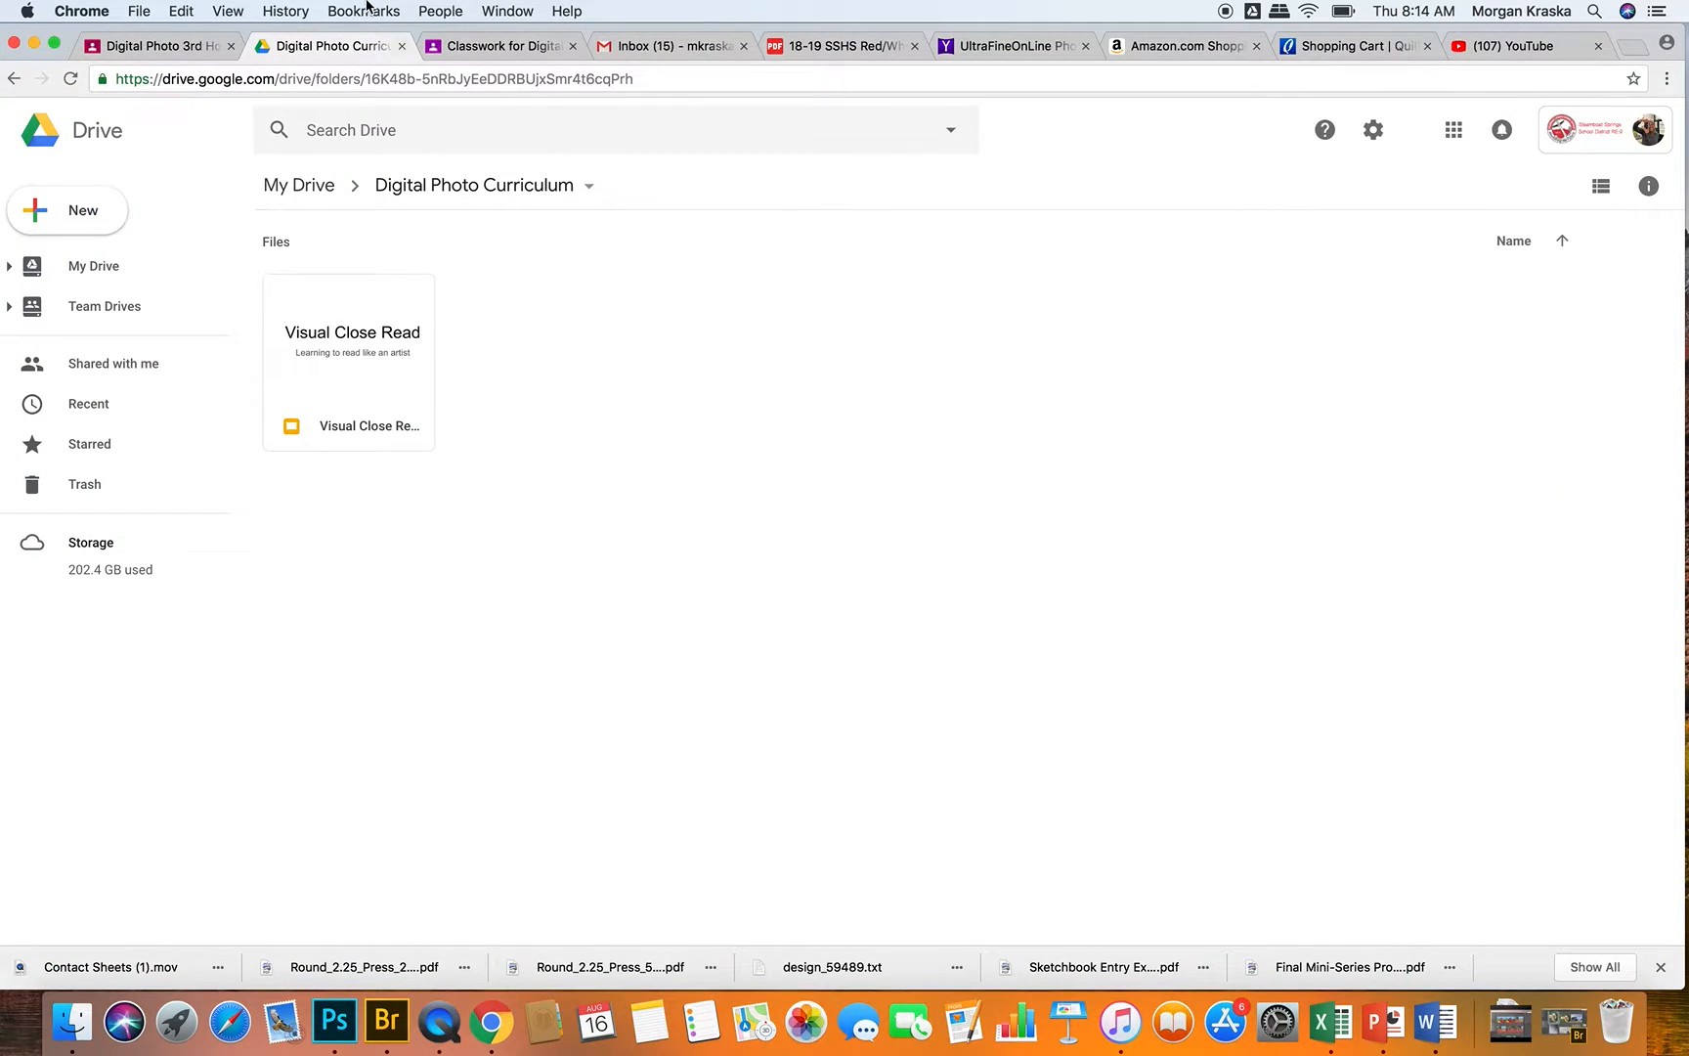
{"action": "left_click", "coordinate": [593, 82]}
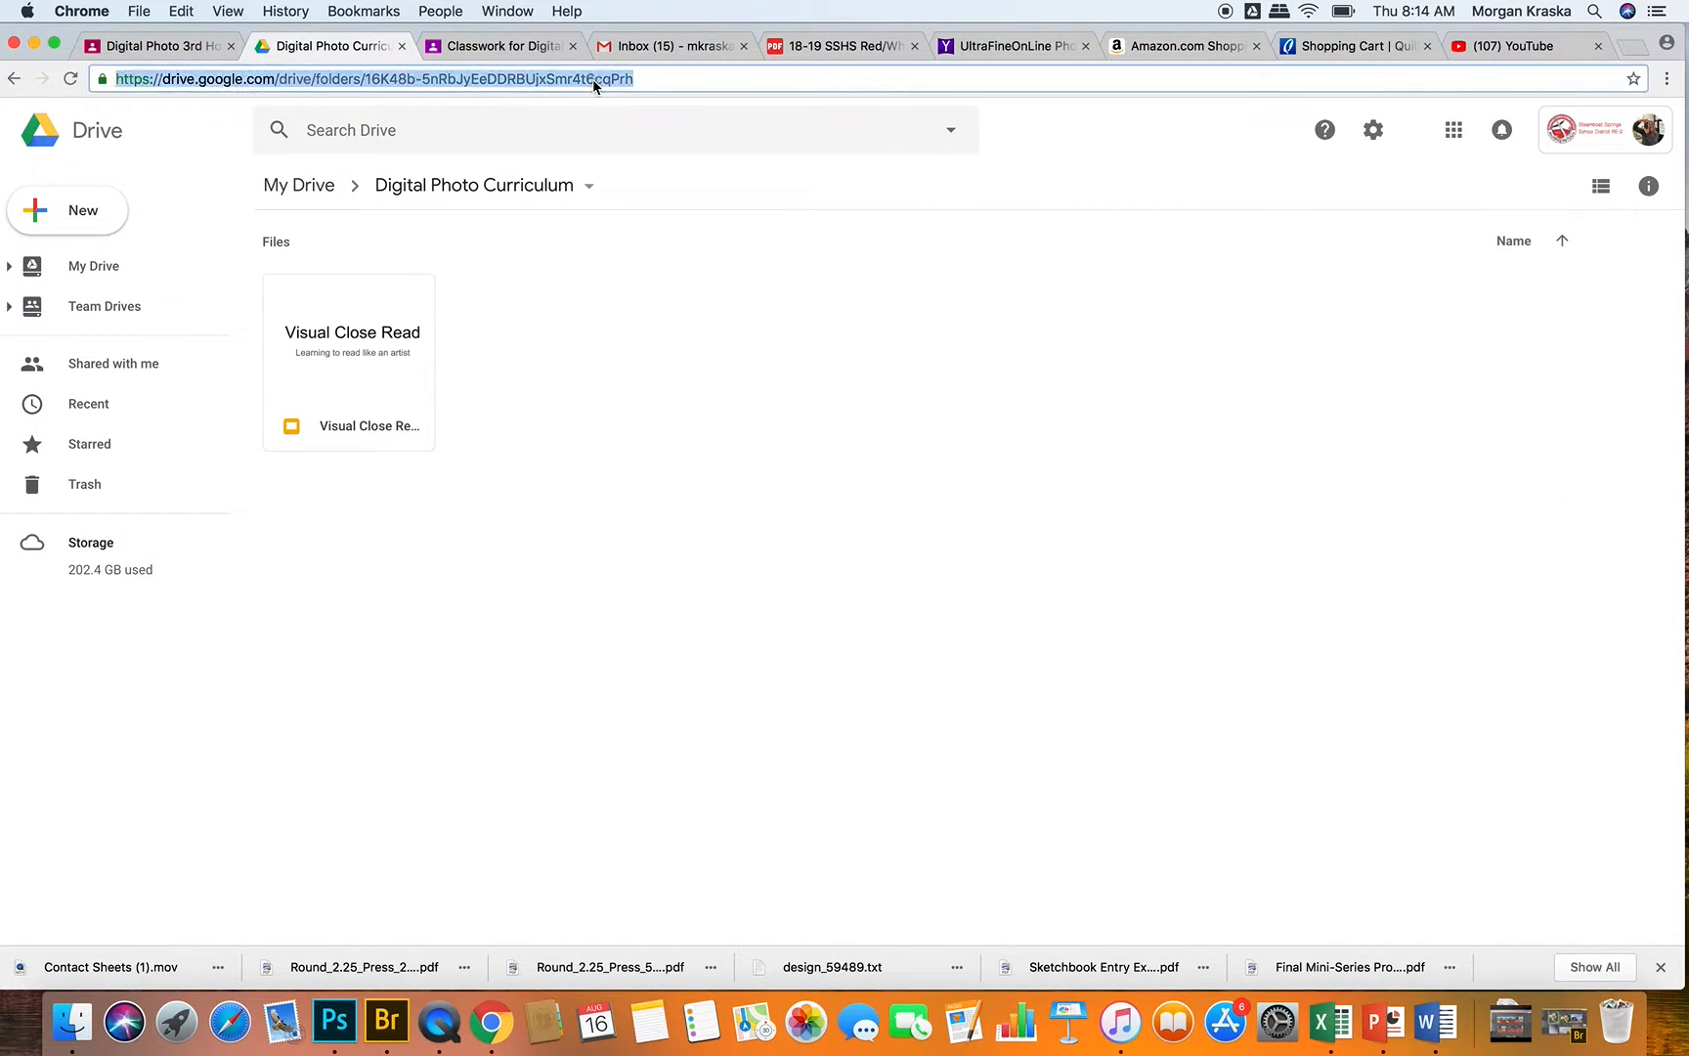
{"action": "type", "text": "www.pi"}
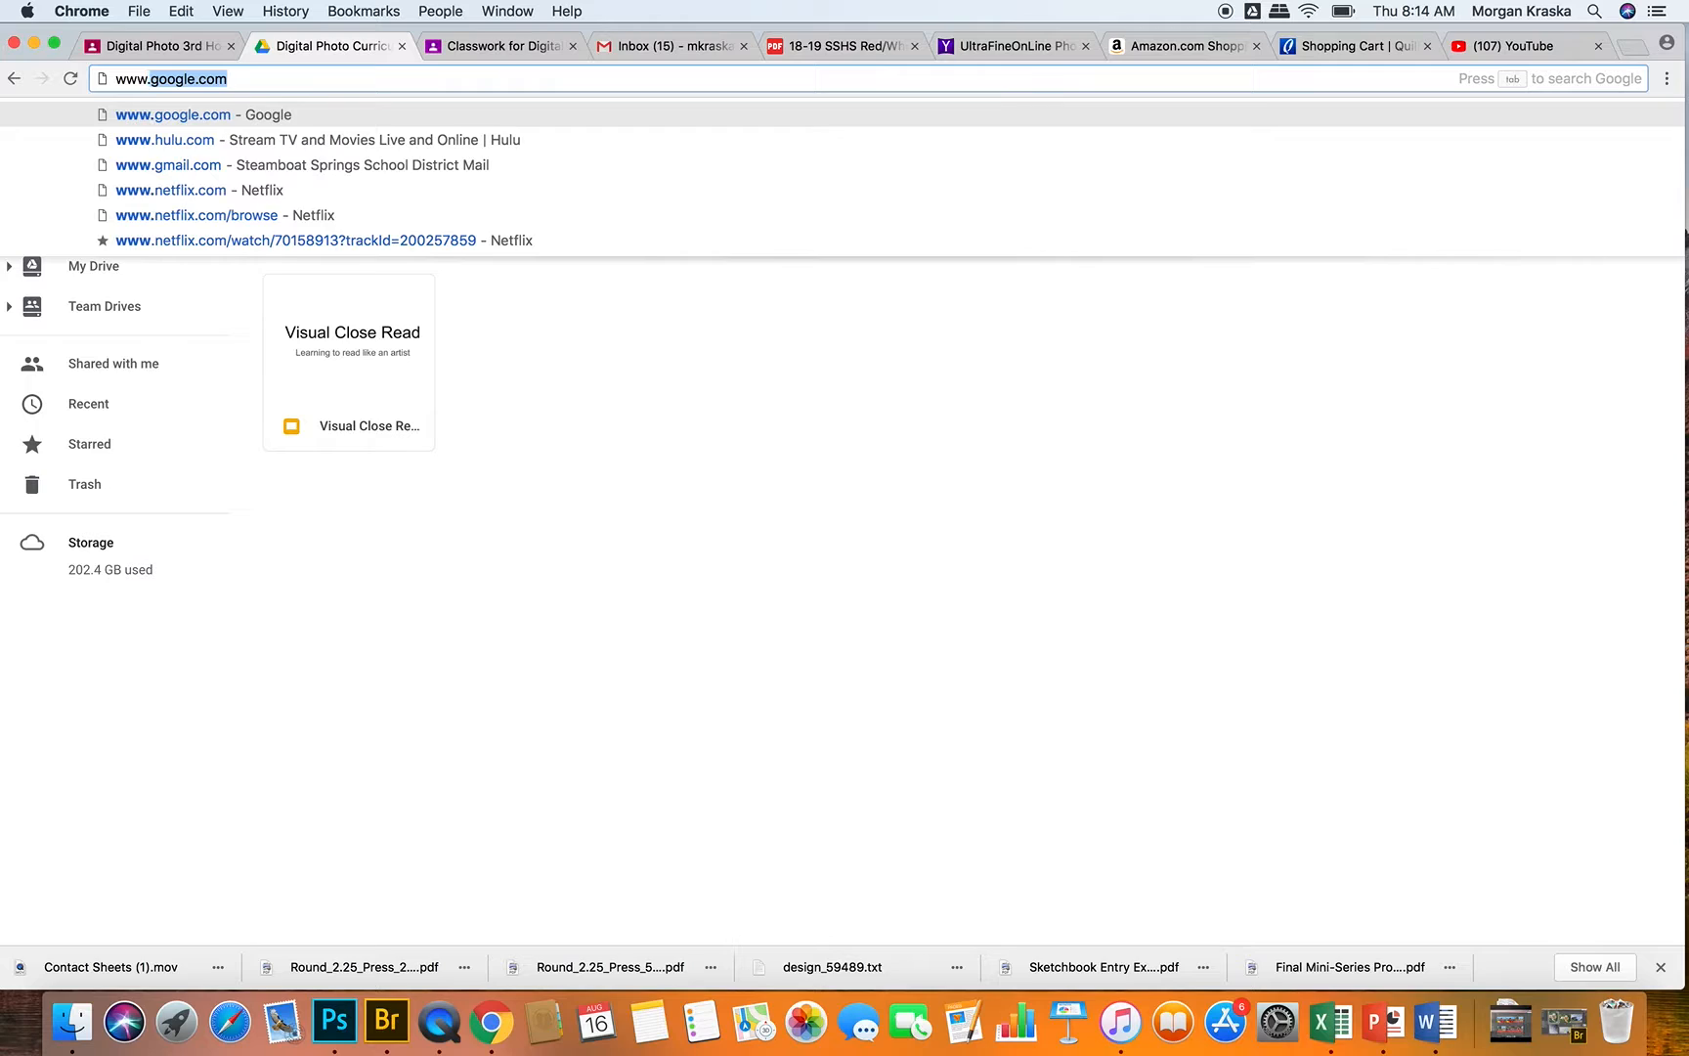
{"action": "type", "text": "c"}
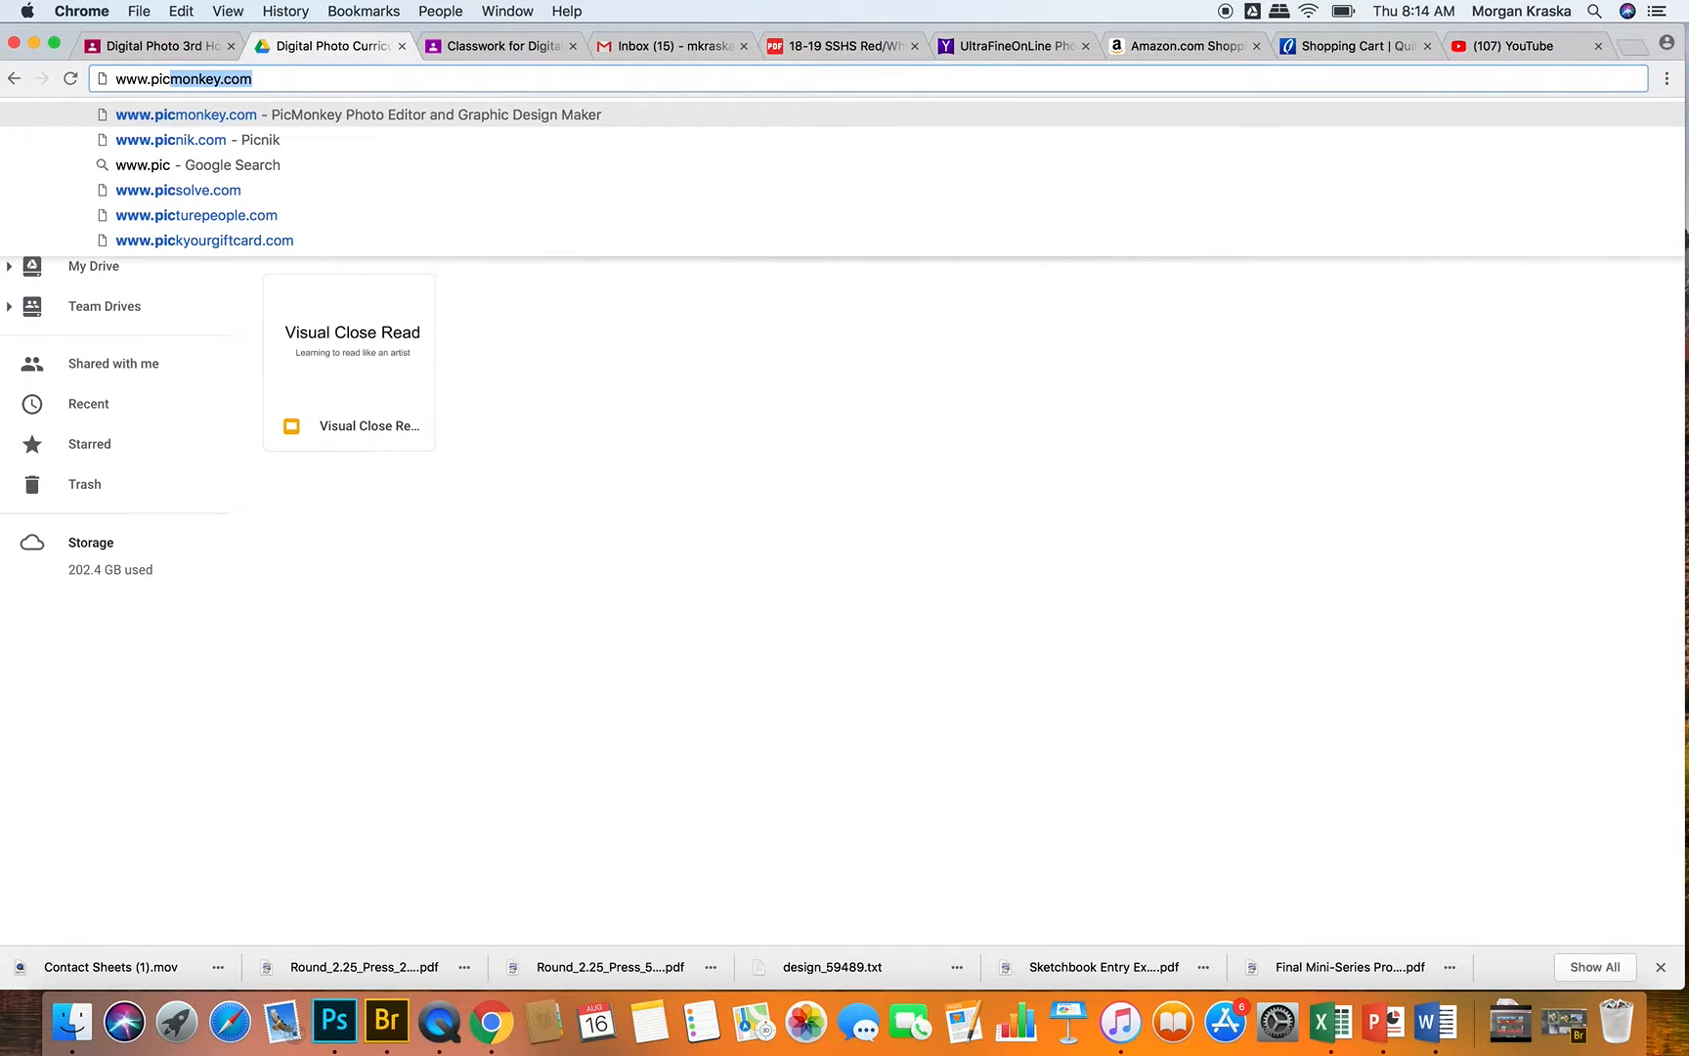
{"action": "key", "text": "Return"}
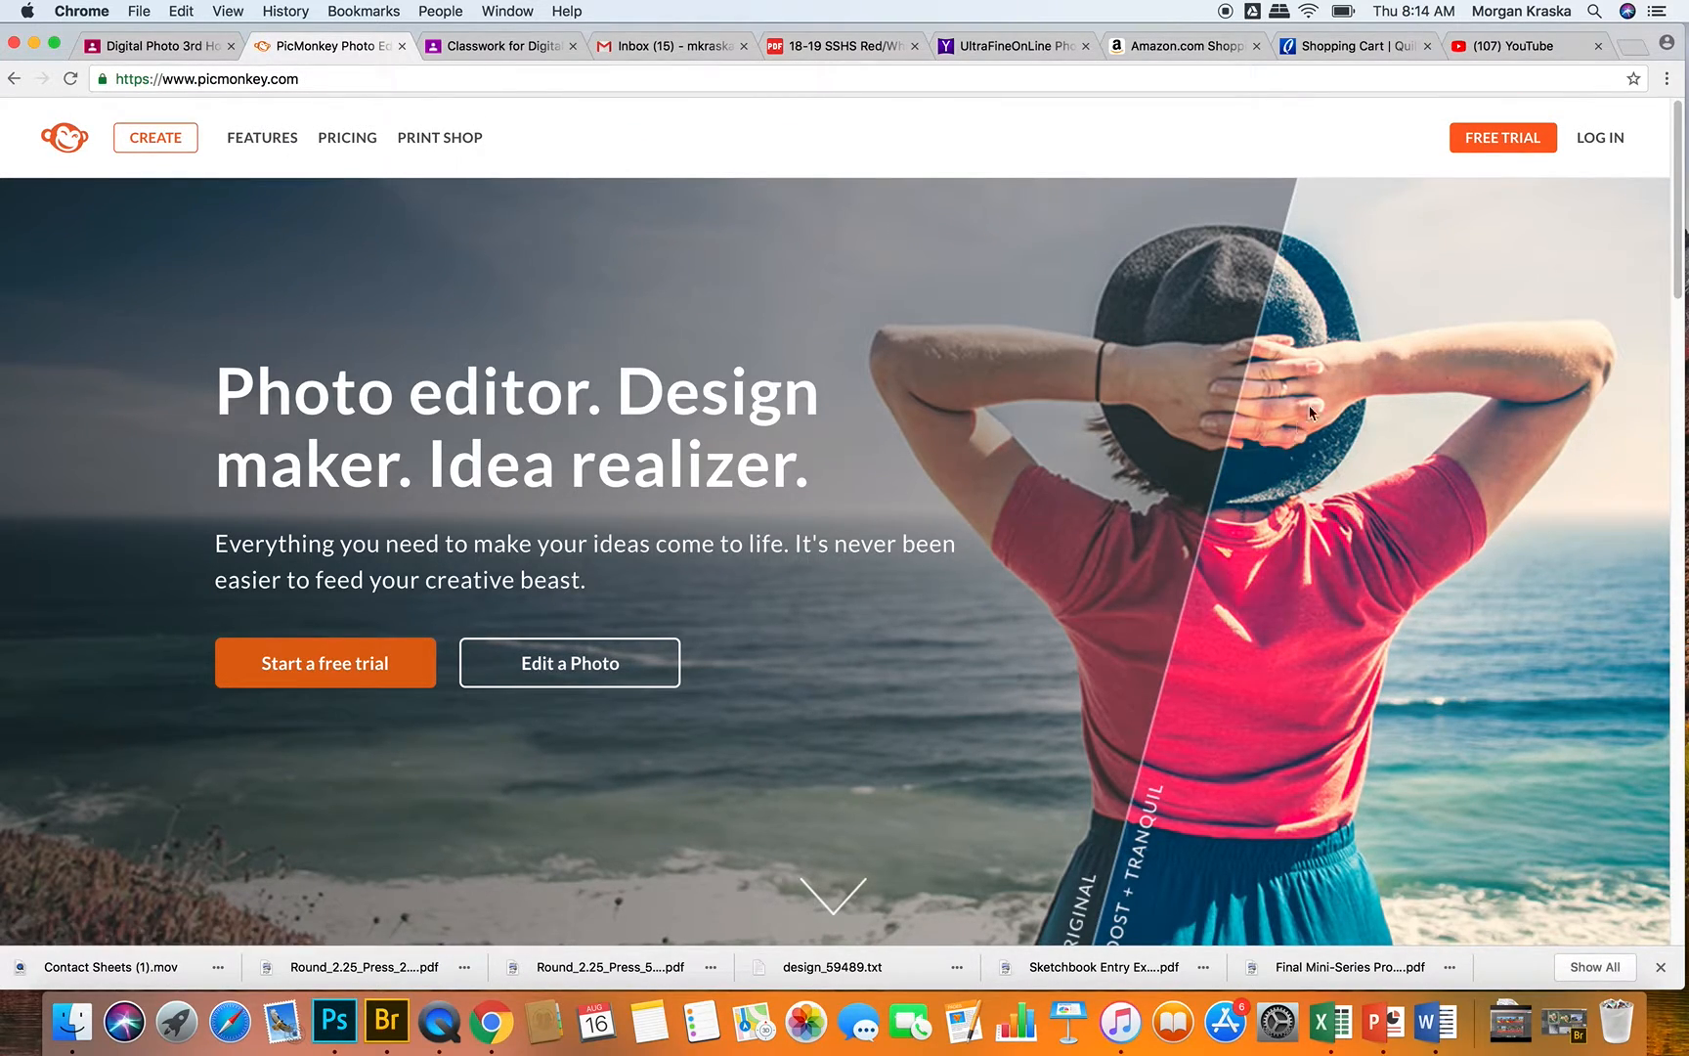
Log in to the PicMonkey account with the saved e-mail and password, dismissing the password reset dialog
{"action": "left_click", "coordinate": [1593, 146]}
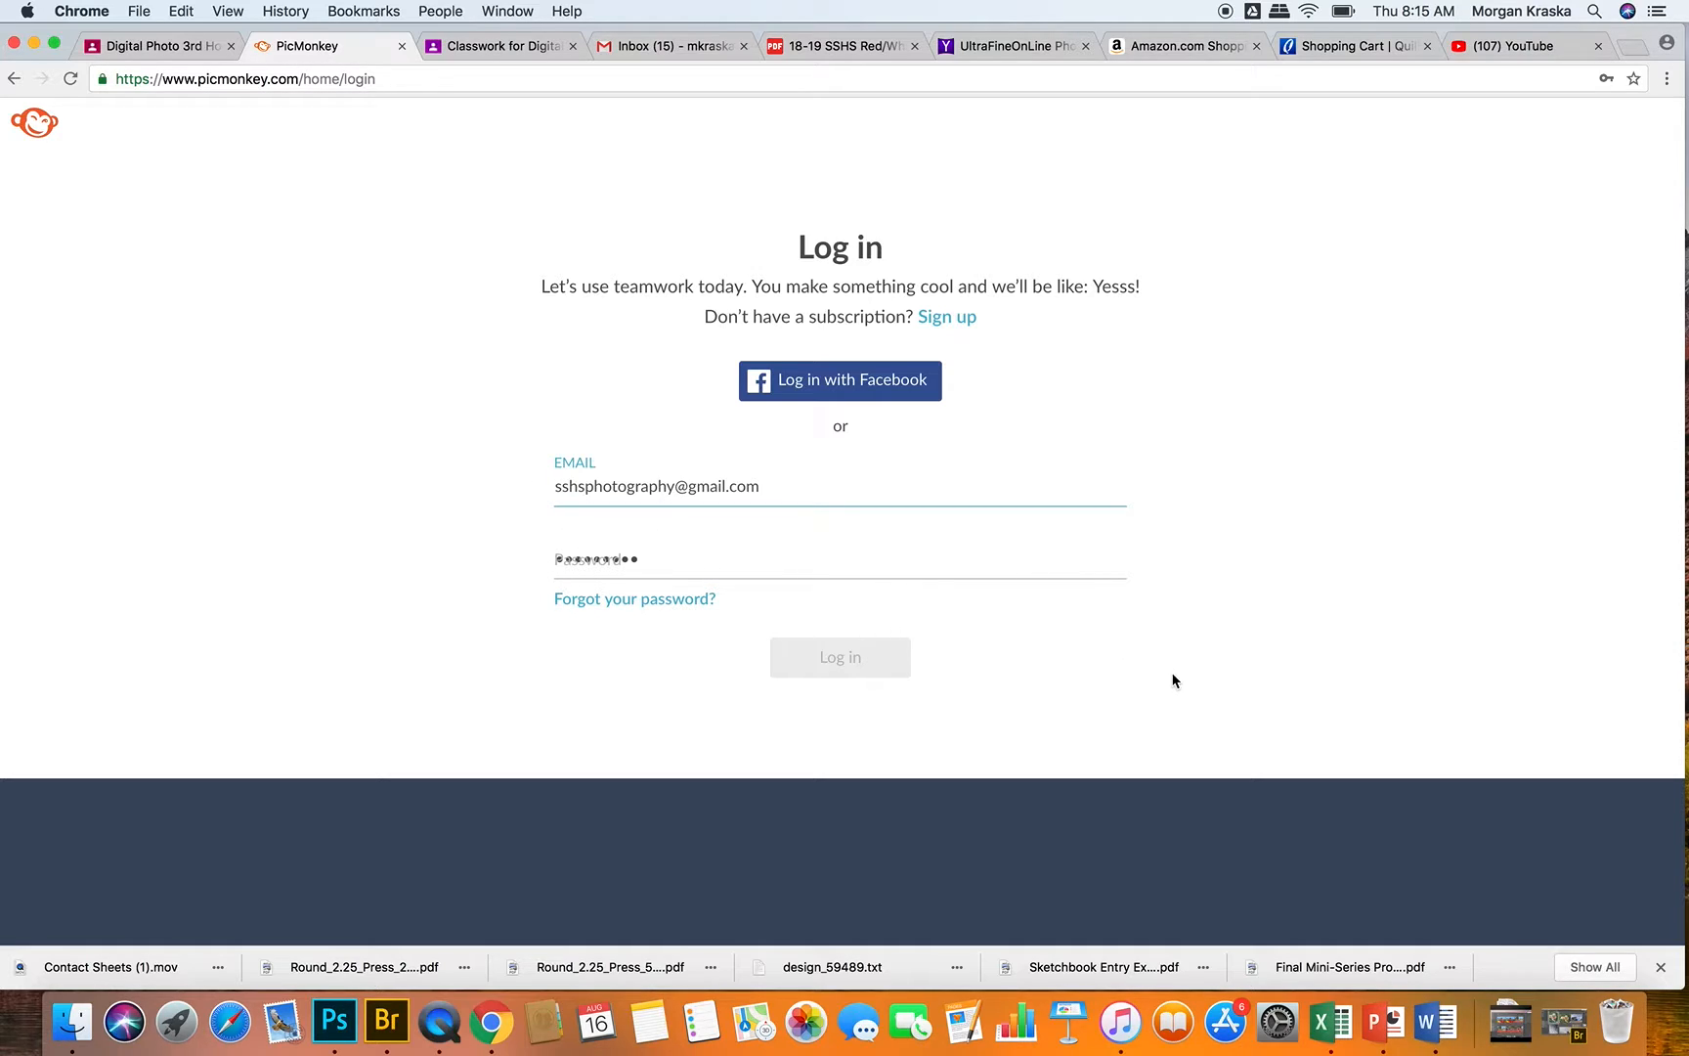
{"action": "left_click", "coordinate": [706, 598]}
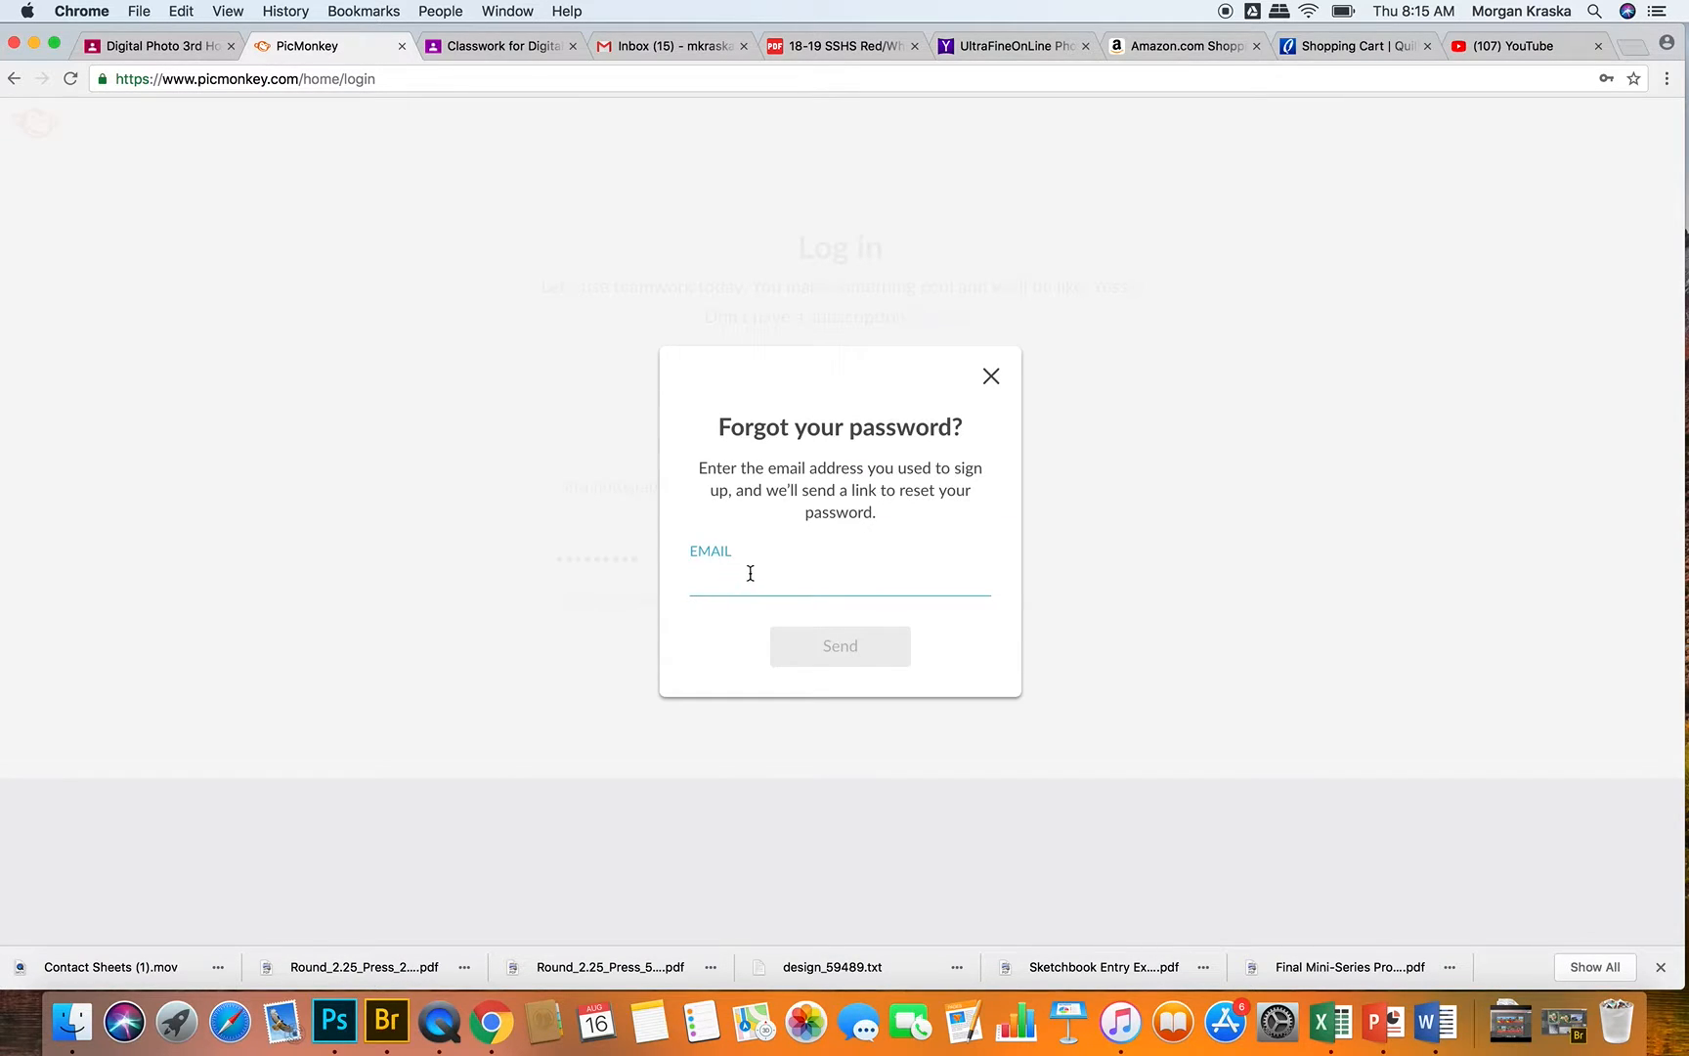
{"action": "left_click", "coordinate": [990, 386]}
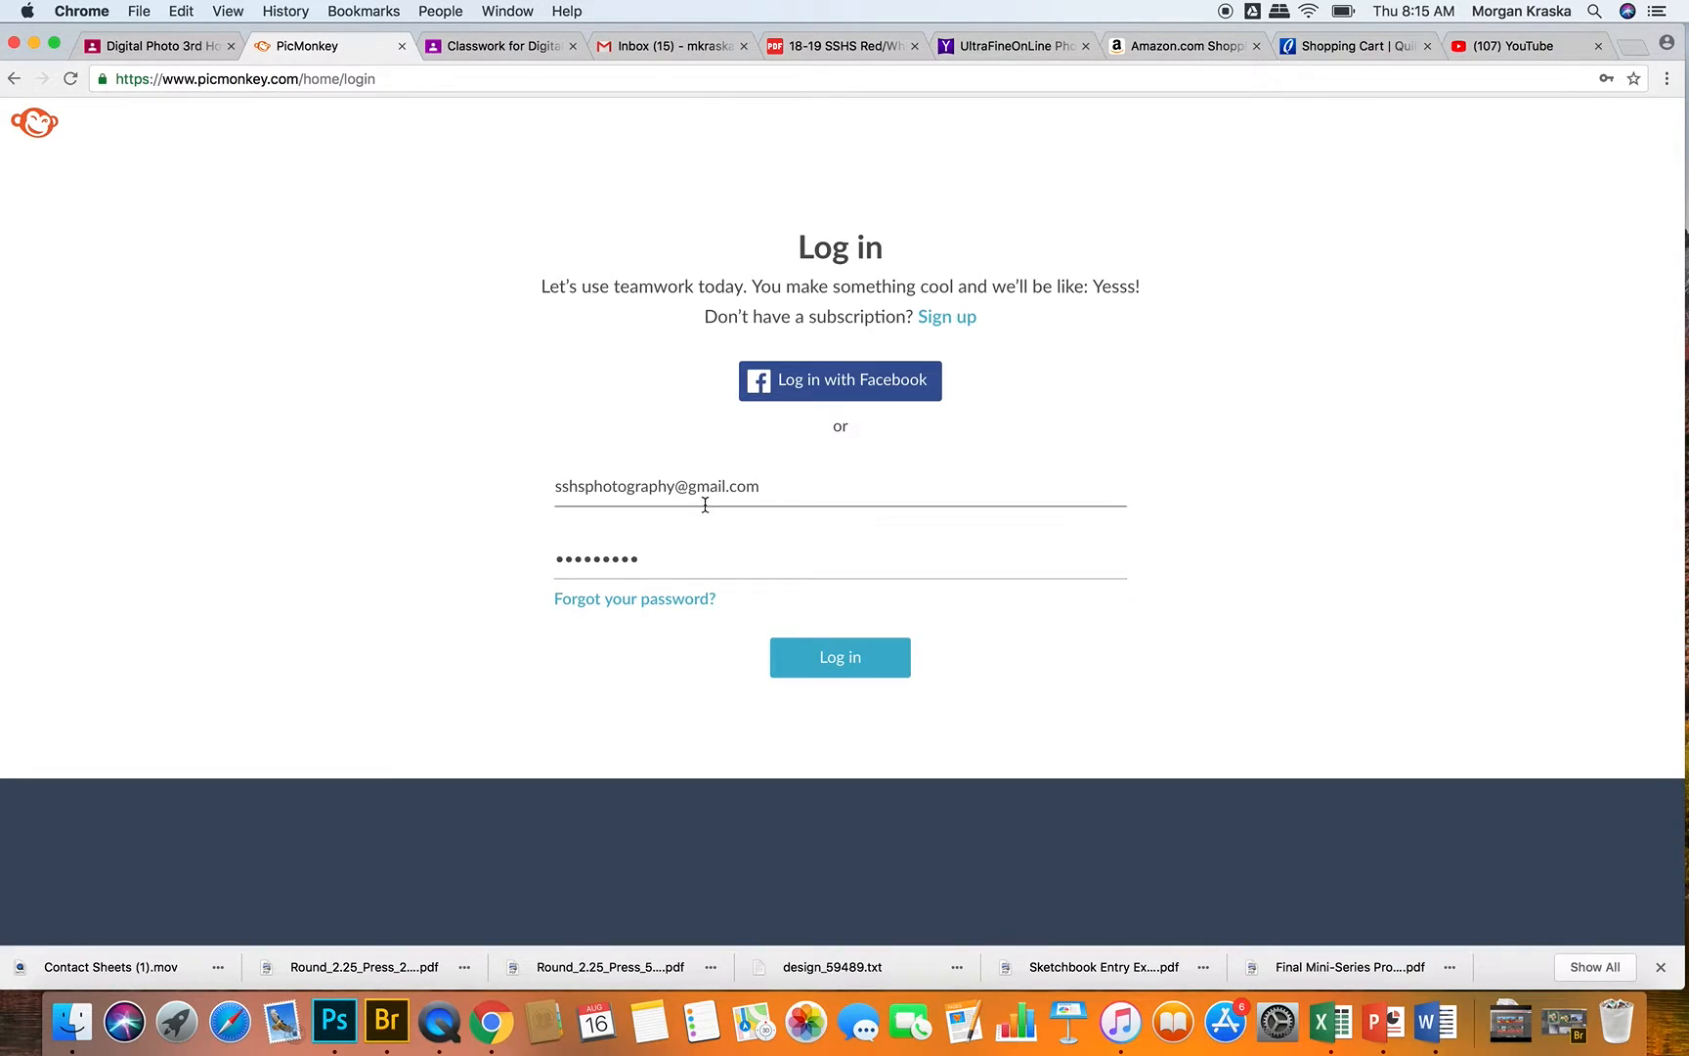
{"action": "left_click", "coordinate": [816, 647]}
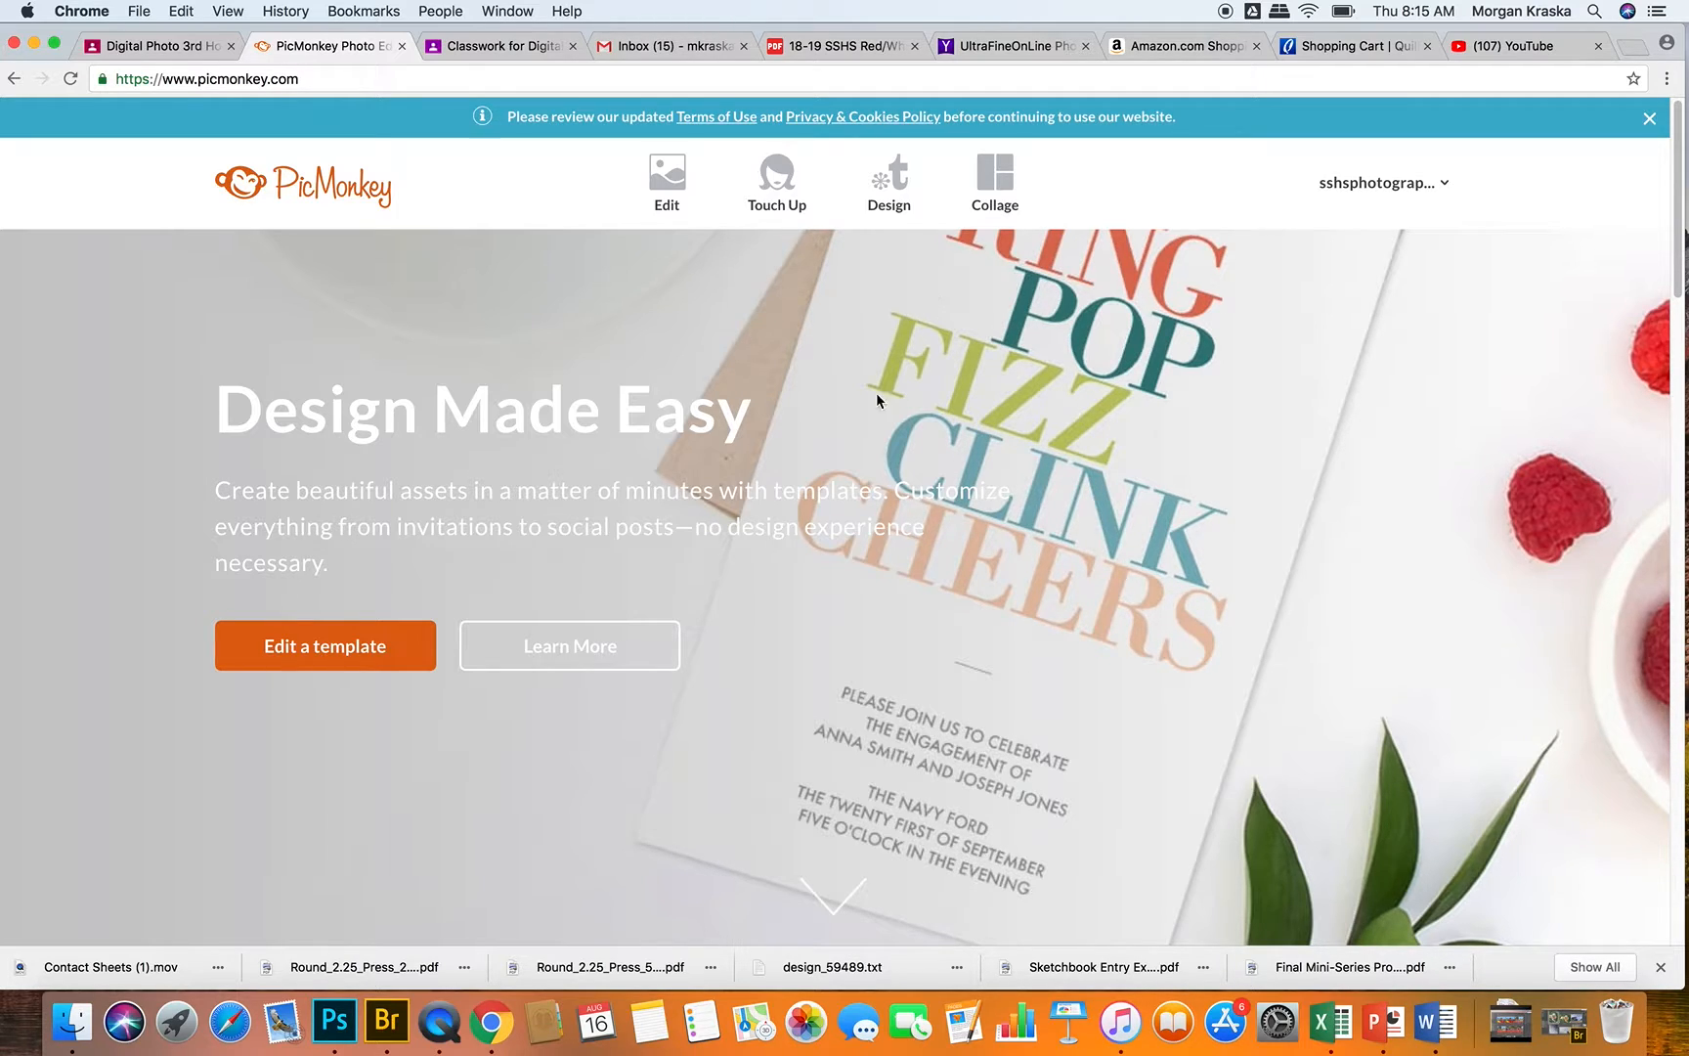
Open IMG_0679.jpg from the Scavenger Hunt folder on the Desktop in the photo editor
{"action": "mouse_move", "coordinate": [668, 184]}
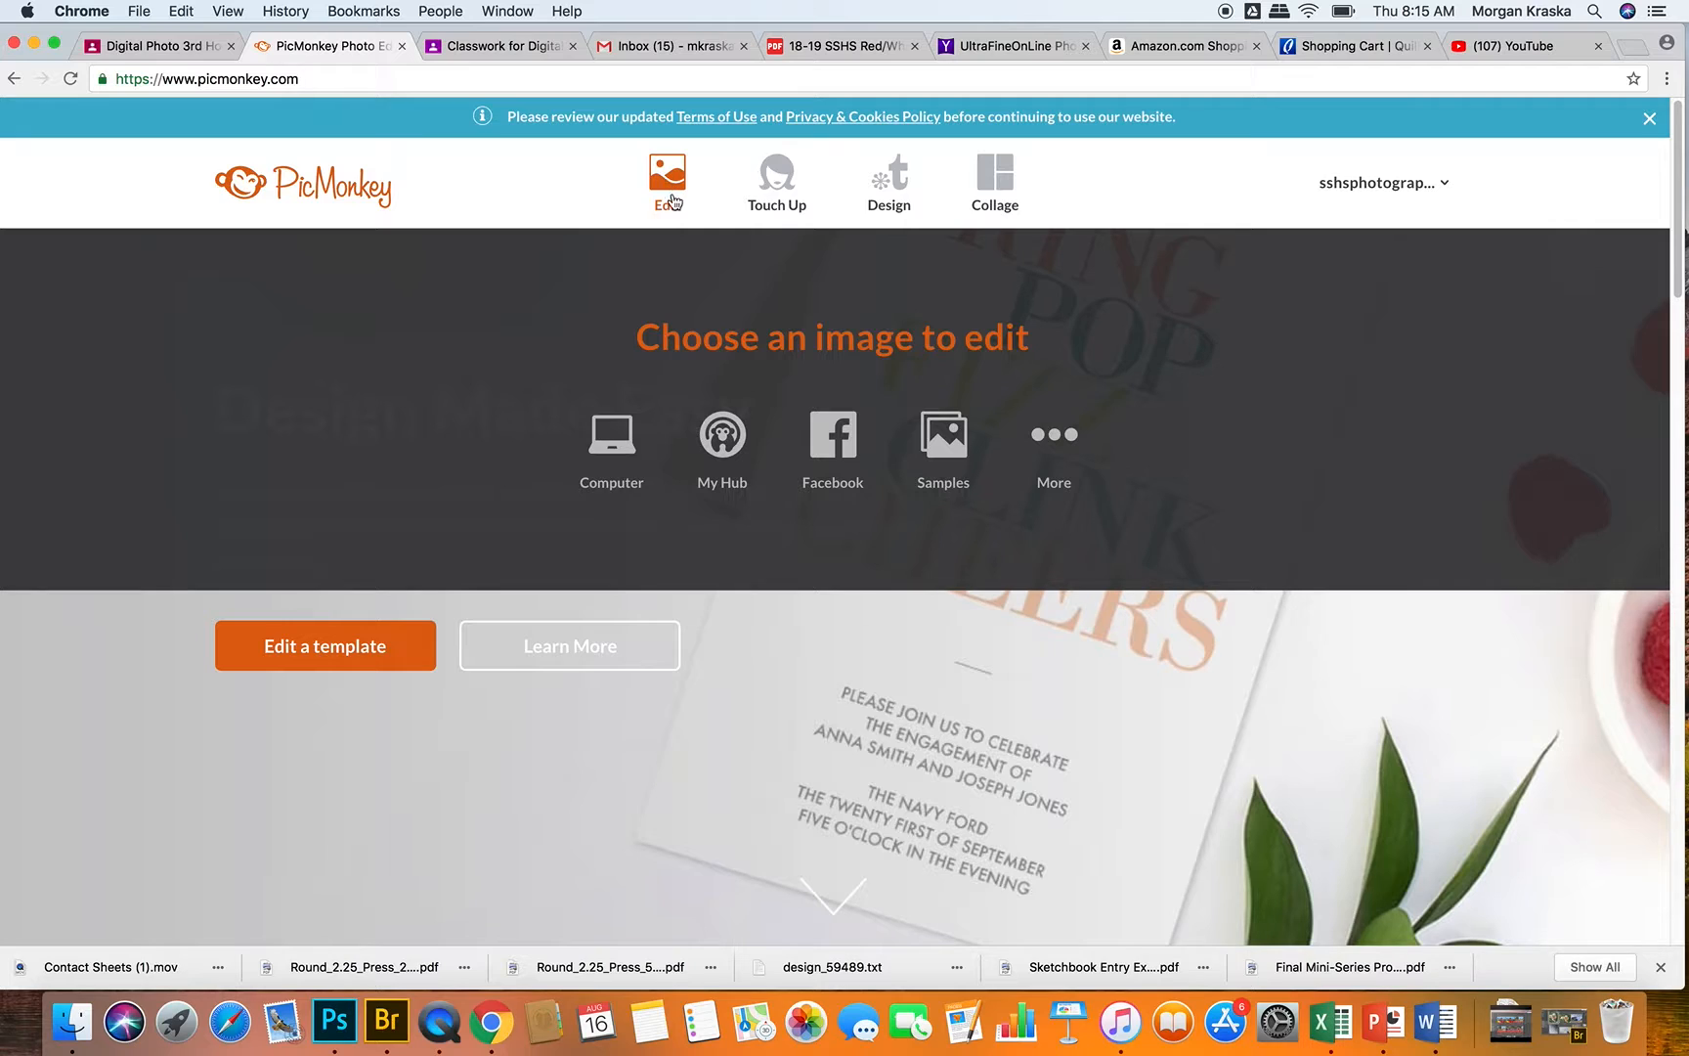
{"action": "left_click", "coordinate": [627, 453]}
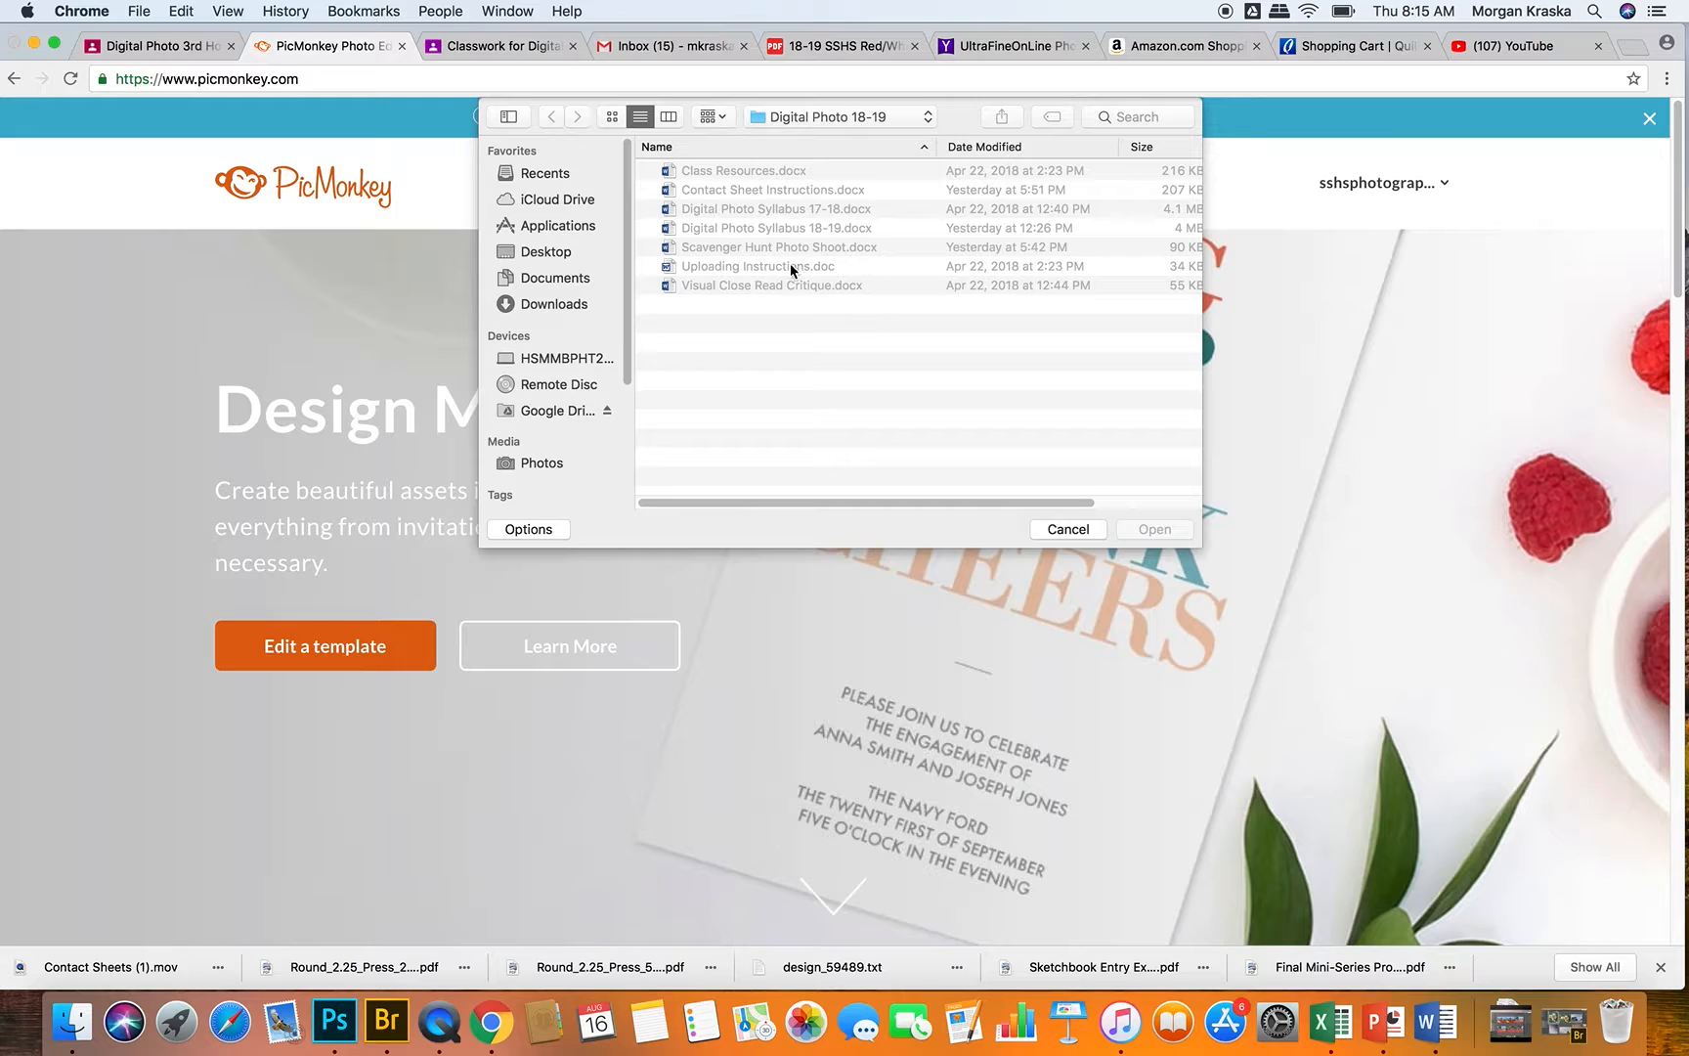
{"action": "left_click", "coordinate": [552, 256]}
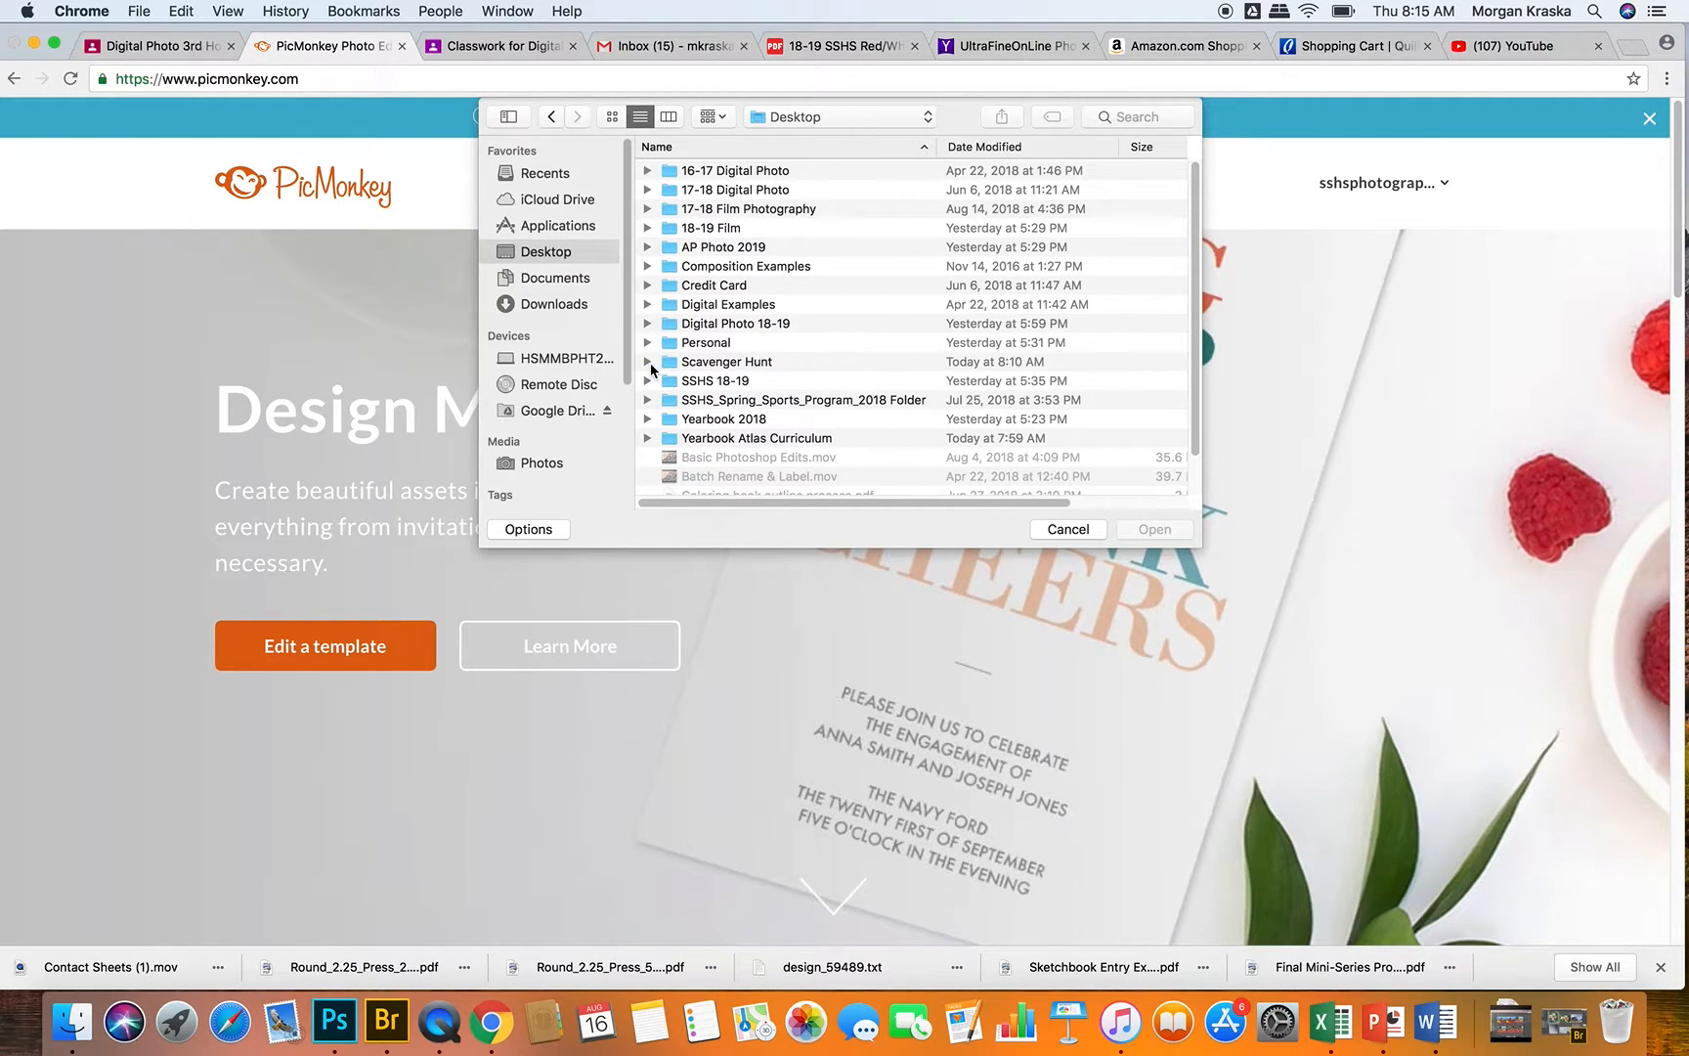
{"action": "left_click", "coordinate": [647, 362]}
{"action": "scroll", "coordinate": [787, 461], "scroll_direction": "down", "scroll_amount": 1}
{"action": "left_click", "coordinate": [750, 418]}
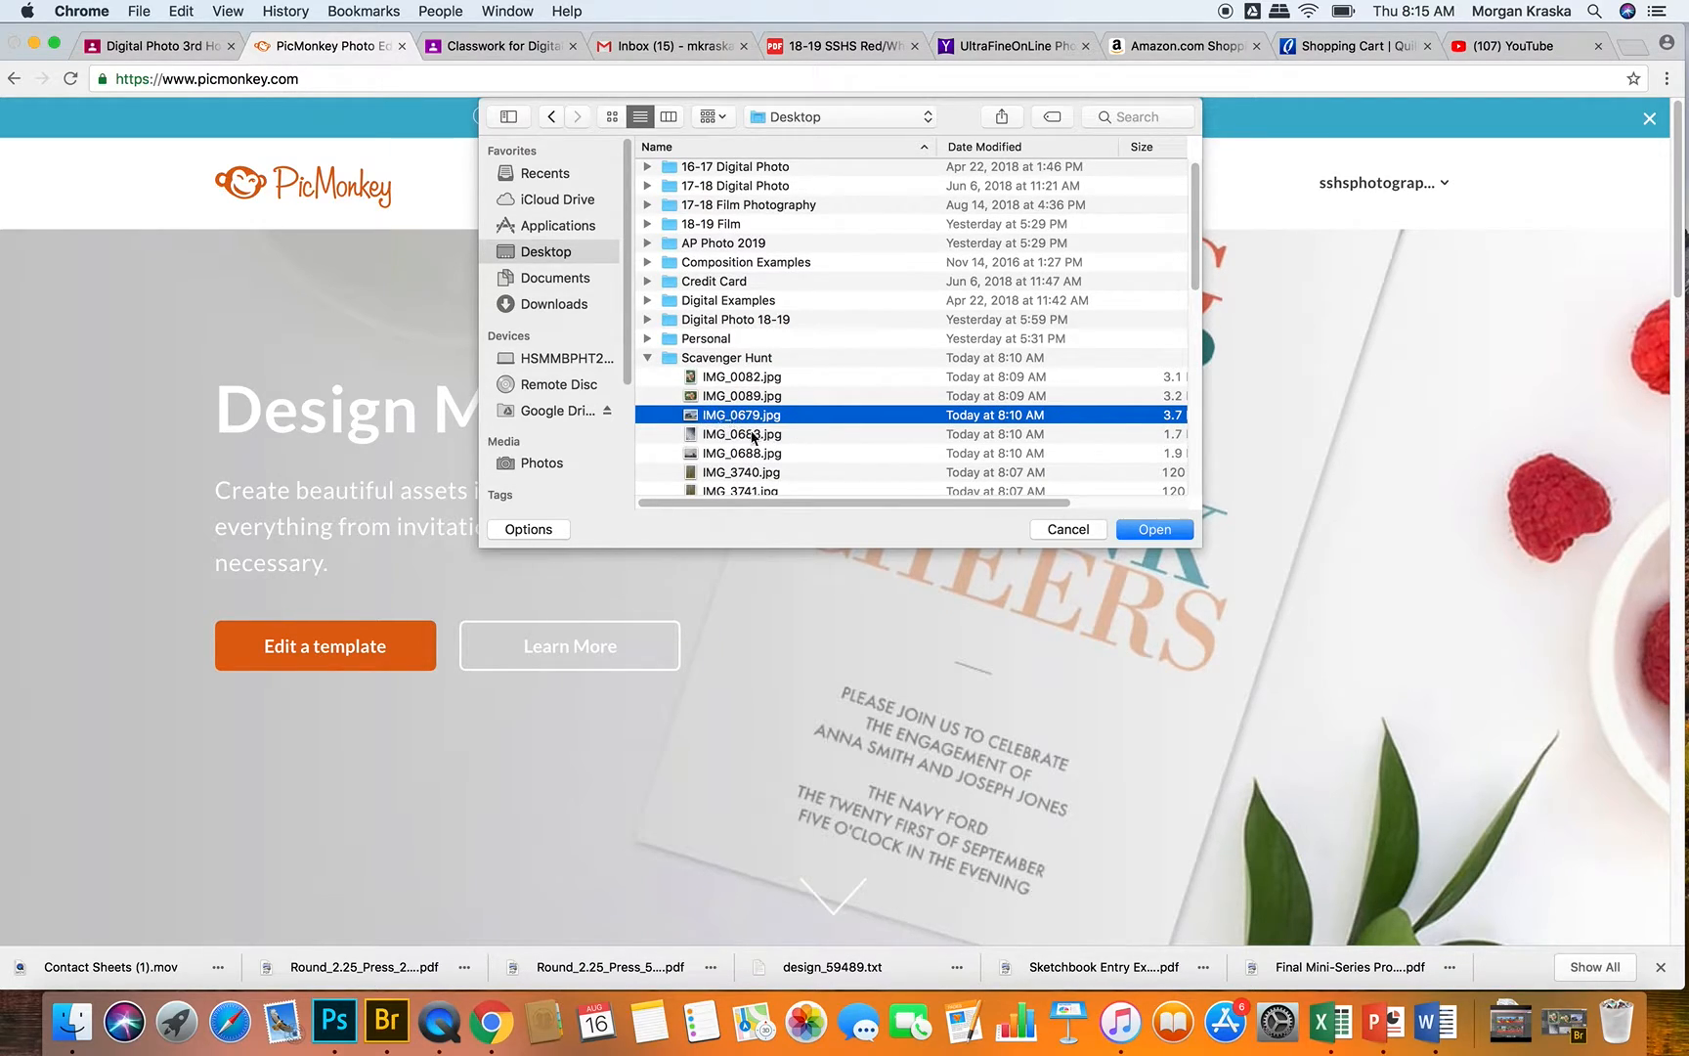
{"action": "left_click", "coordinate": [1163, 533]}
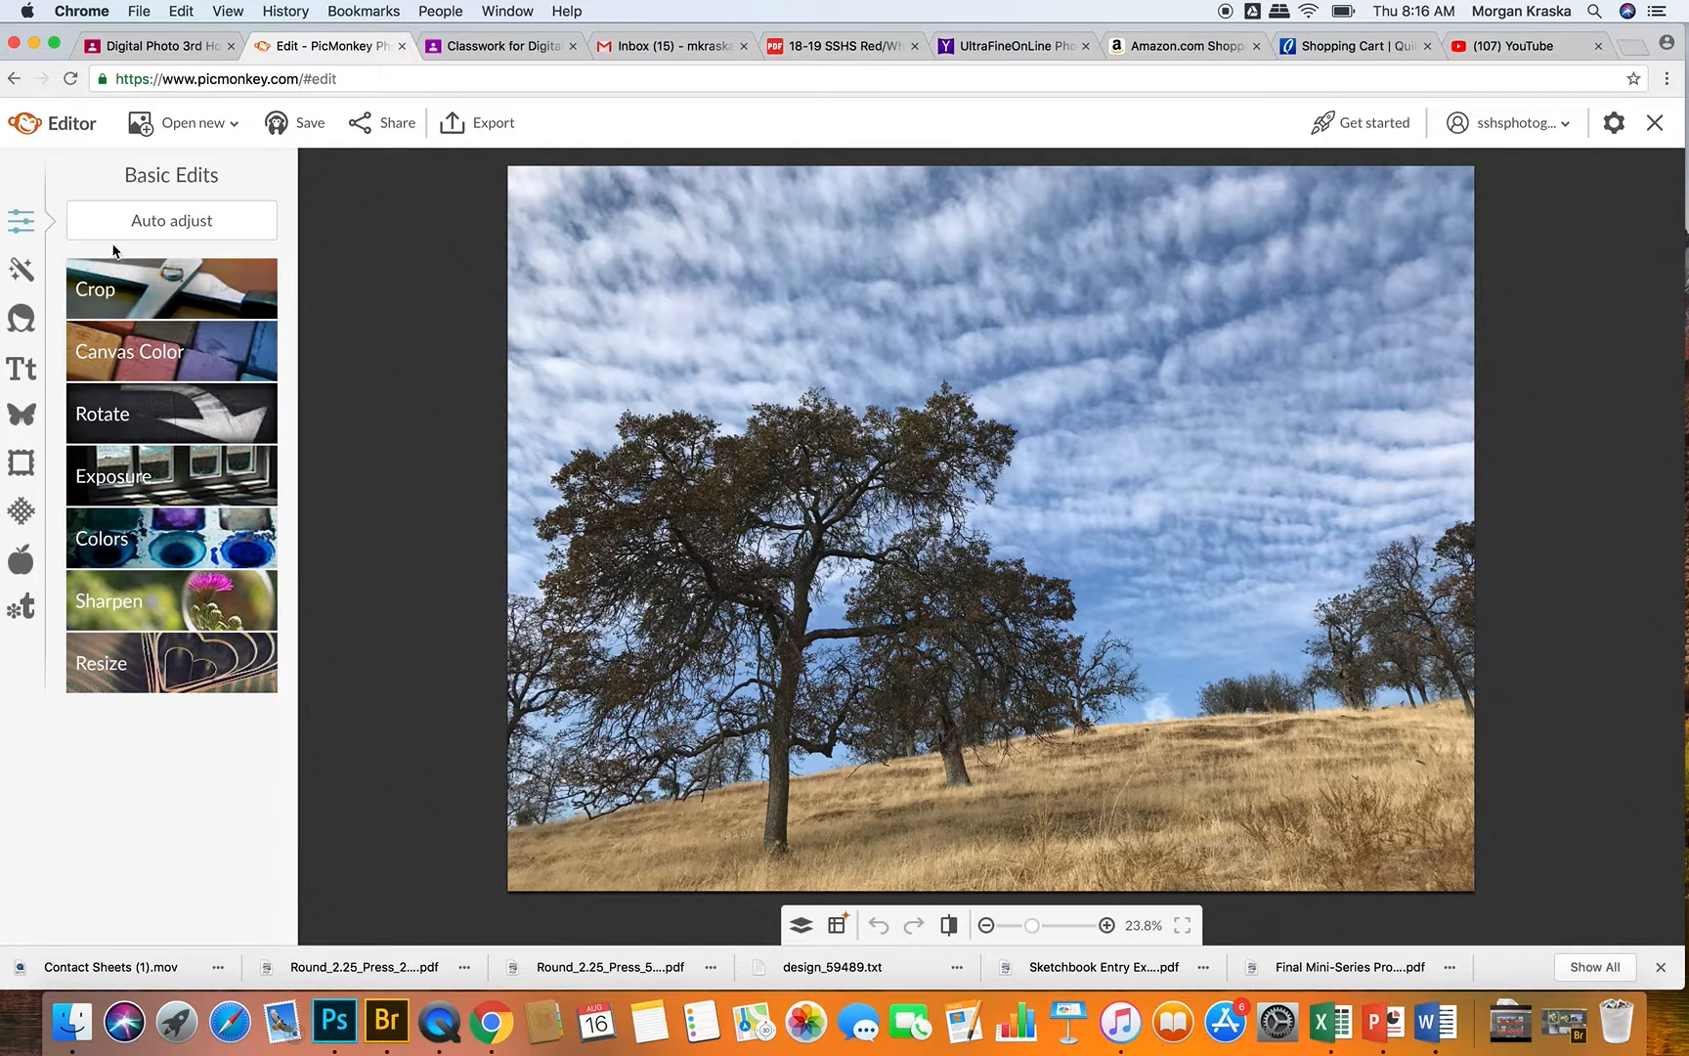
Resize the crop frame with no fixed proportions to 4032 x 3024, covering the full photo, and apply the crop
{"action": "left_click", "coordinate": [190, 291]}
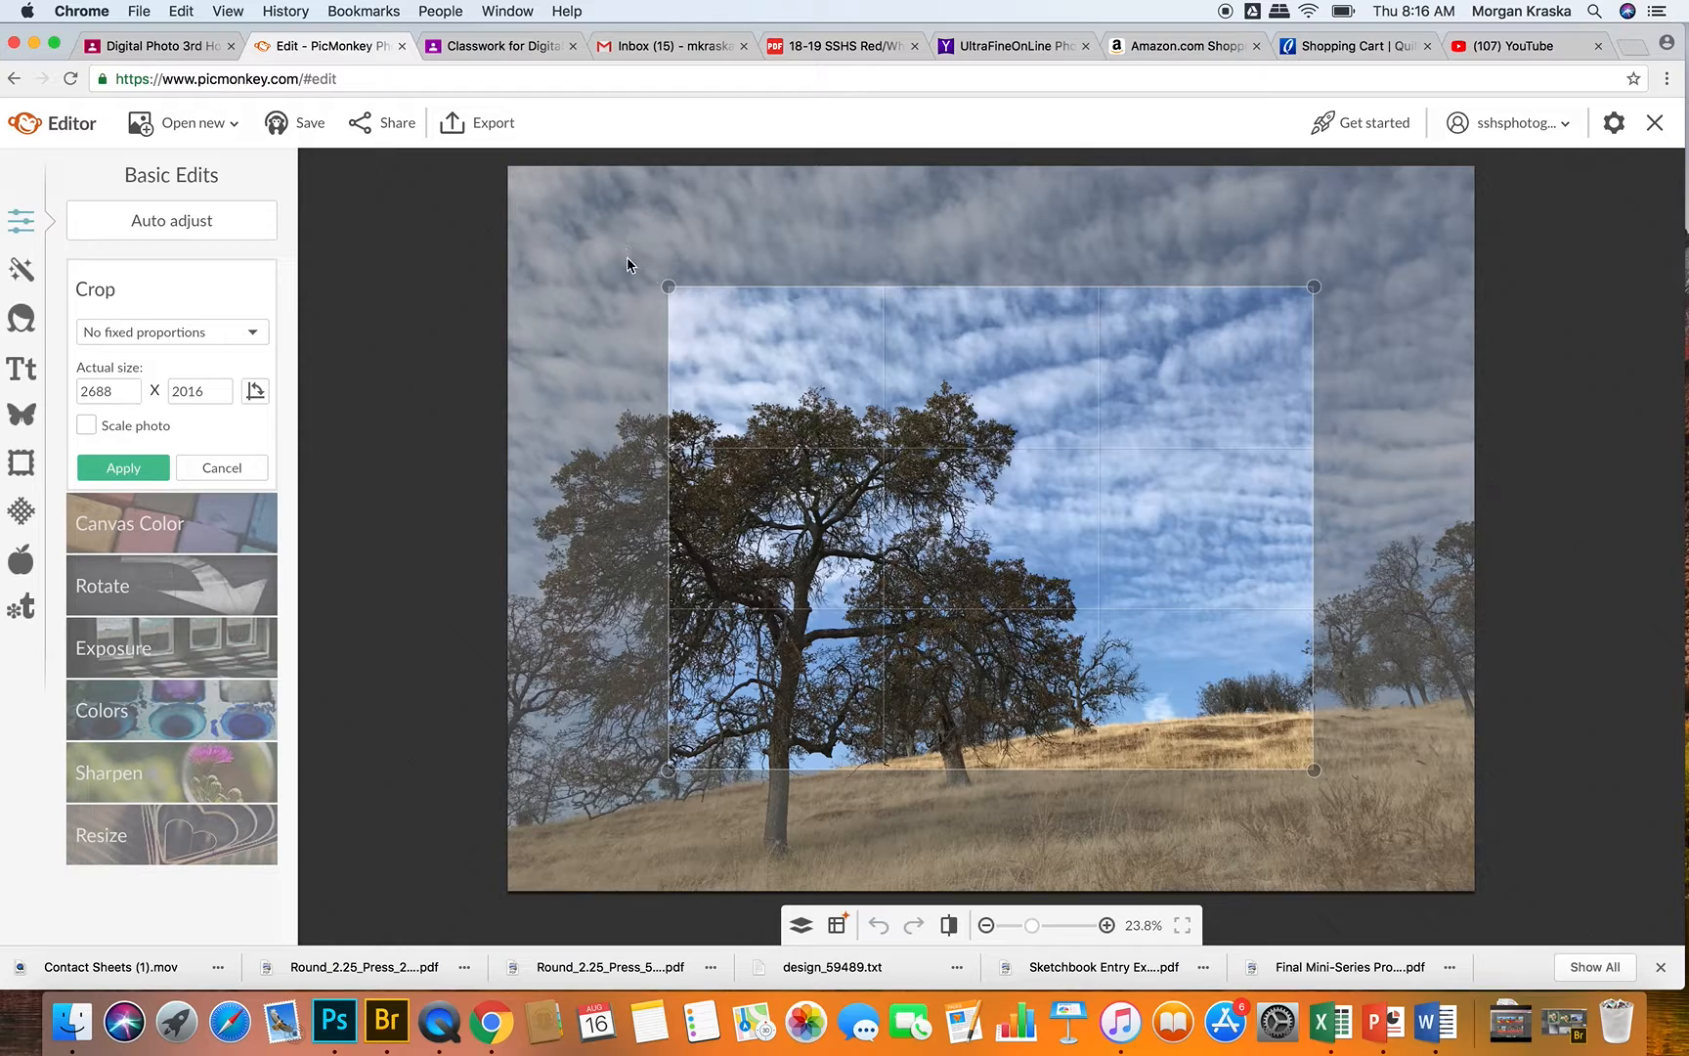
{"action": "left_click_drag", "start_coordinate": [669, 288], "coordinate": [573, 247]}
{"action": "left_click_drag", "start_coordinate": [835, 422], "coordinate": [559, 243]}
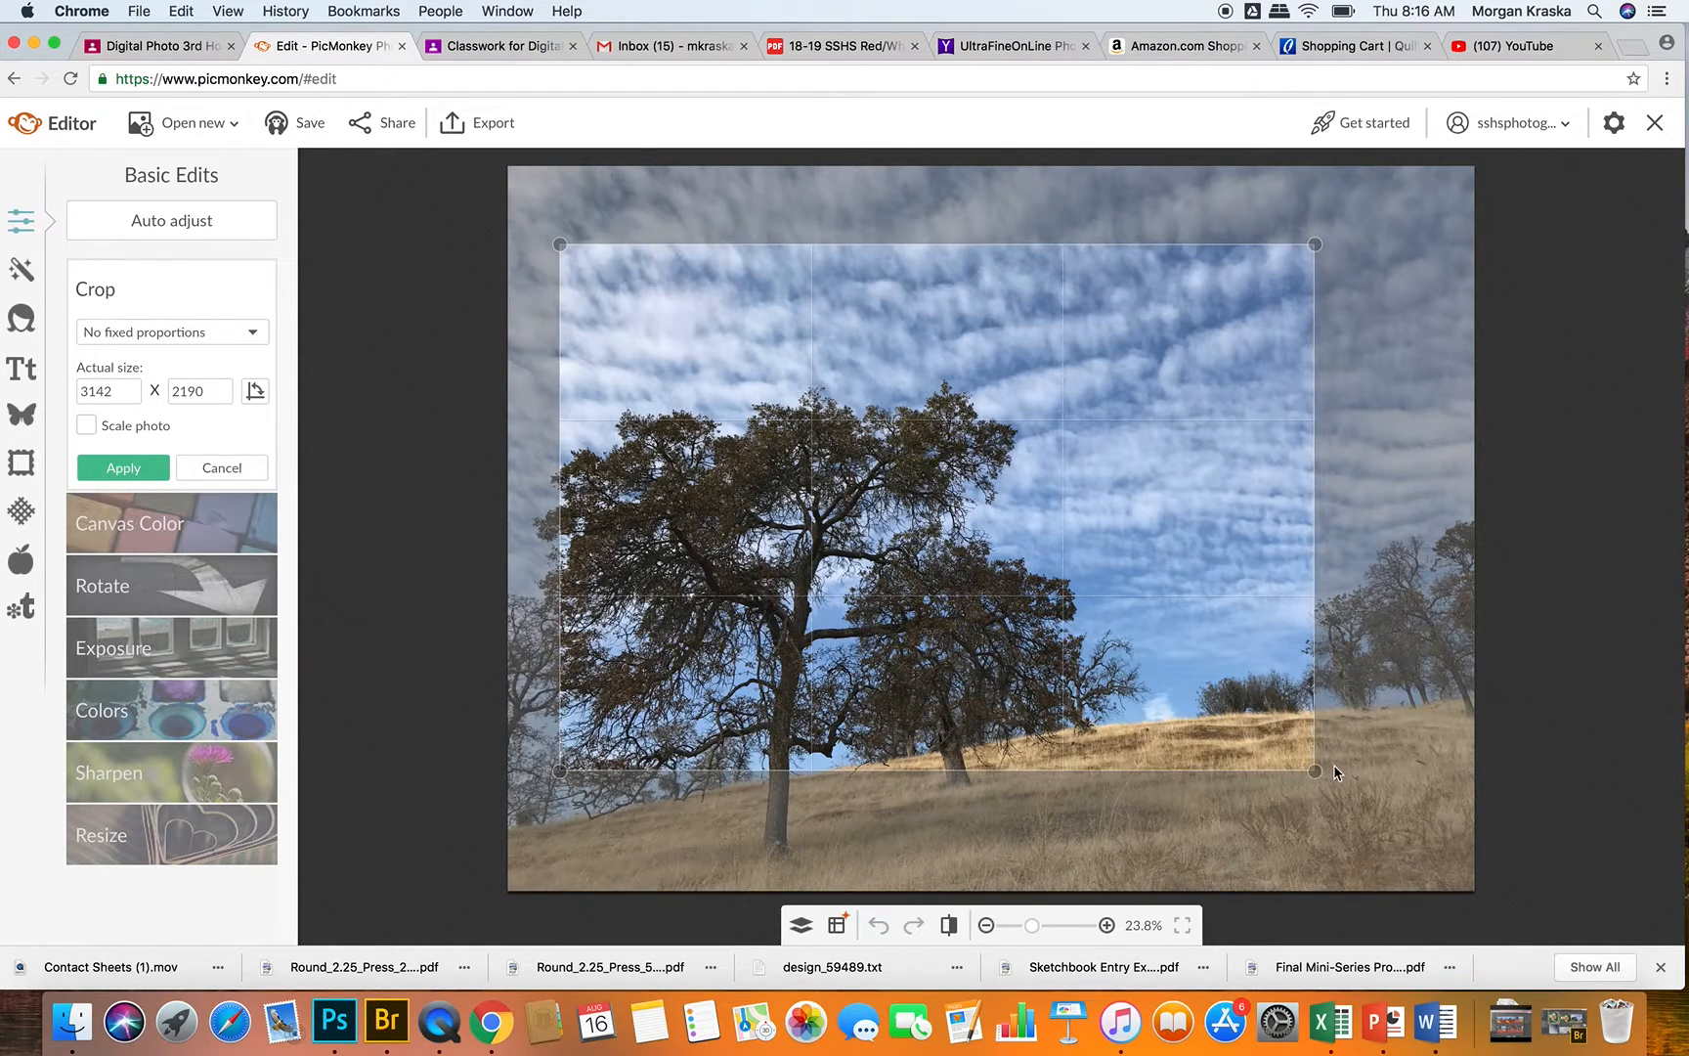
{"action": "left_click_drag", "start_coordinate": [1316, 772], "coordinate": [1490, 912]}
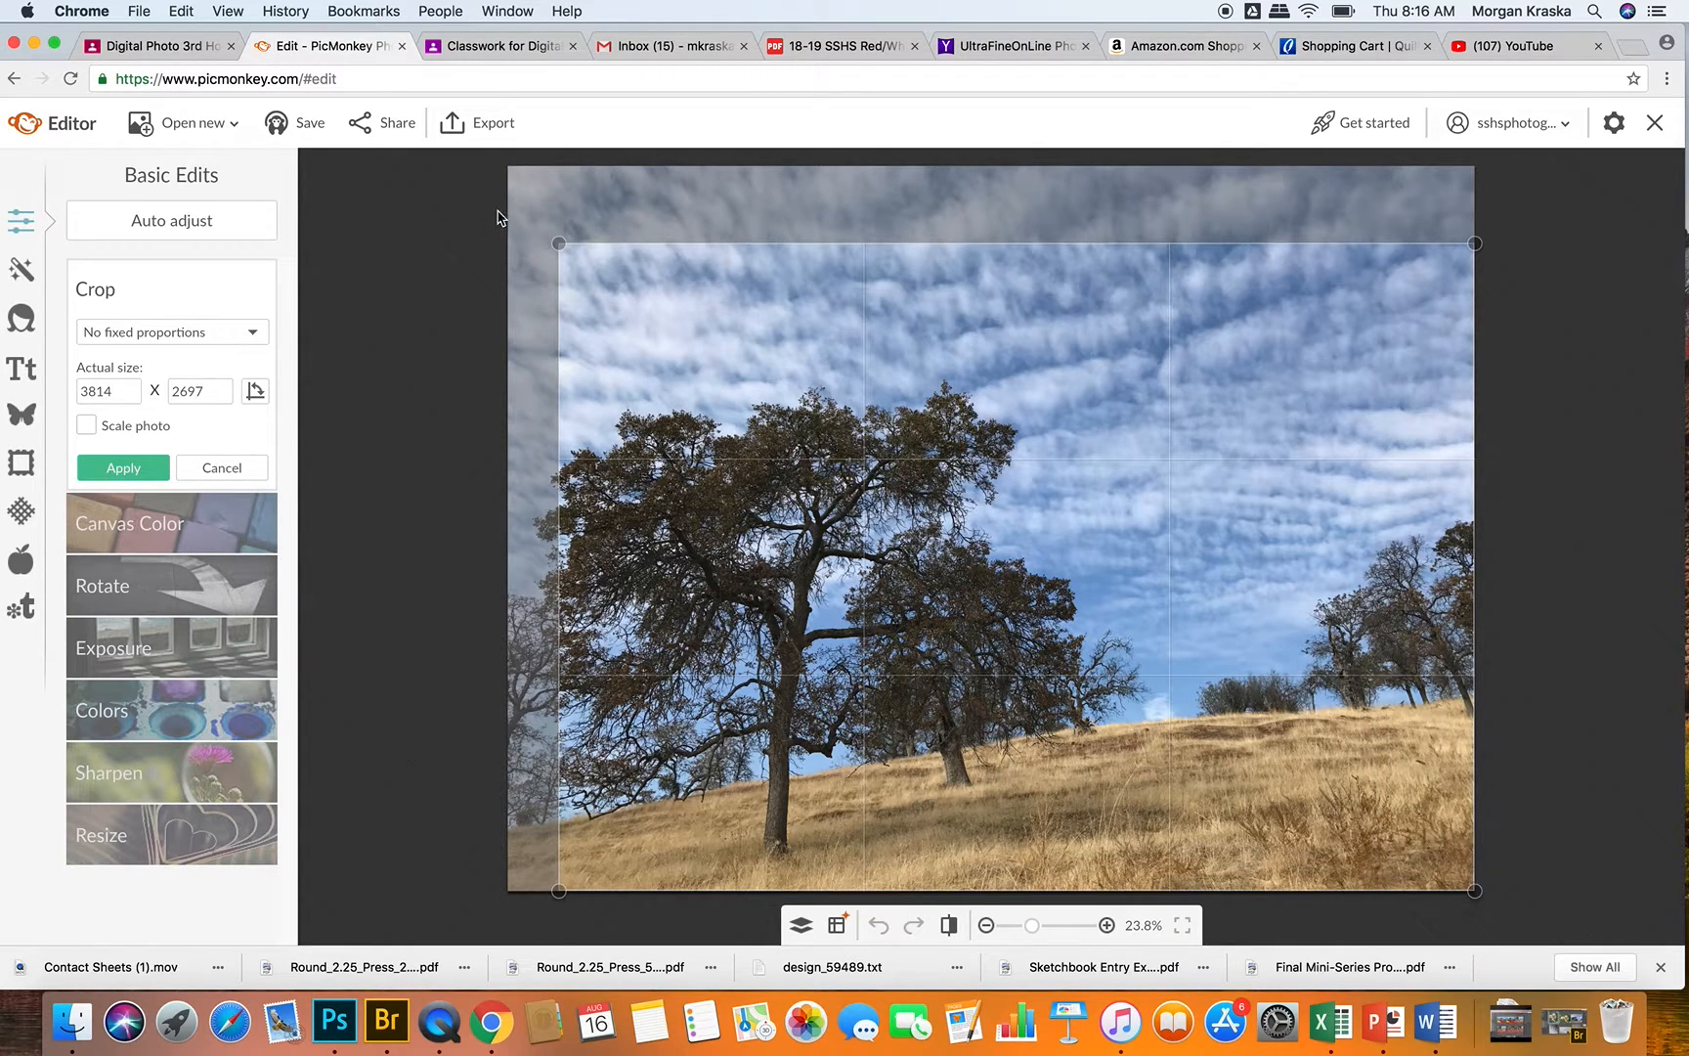
{"action": "left_click_drag", "start_coordinate": [558, 247], "coordinate": [459, 128]}
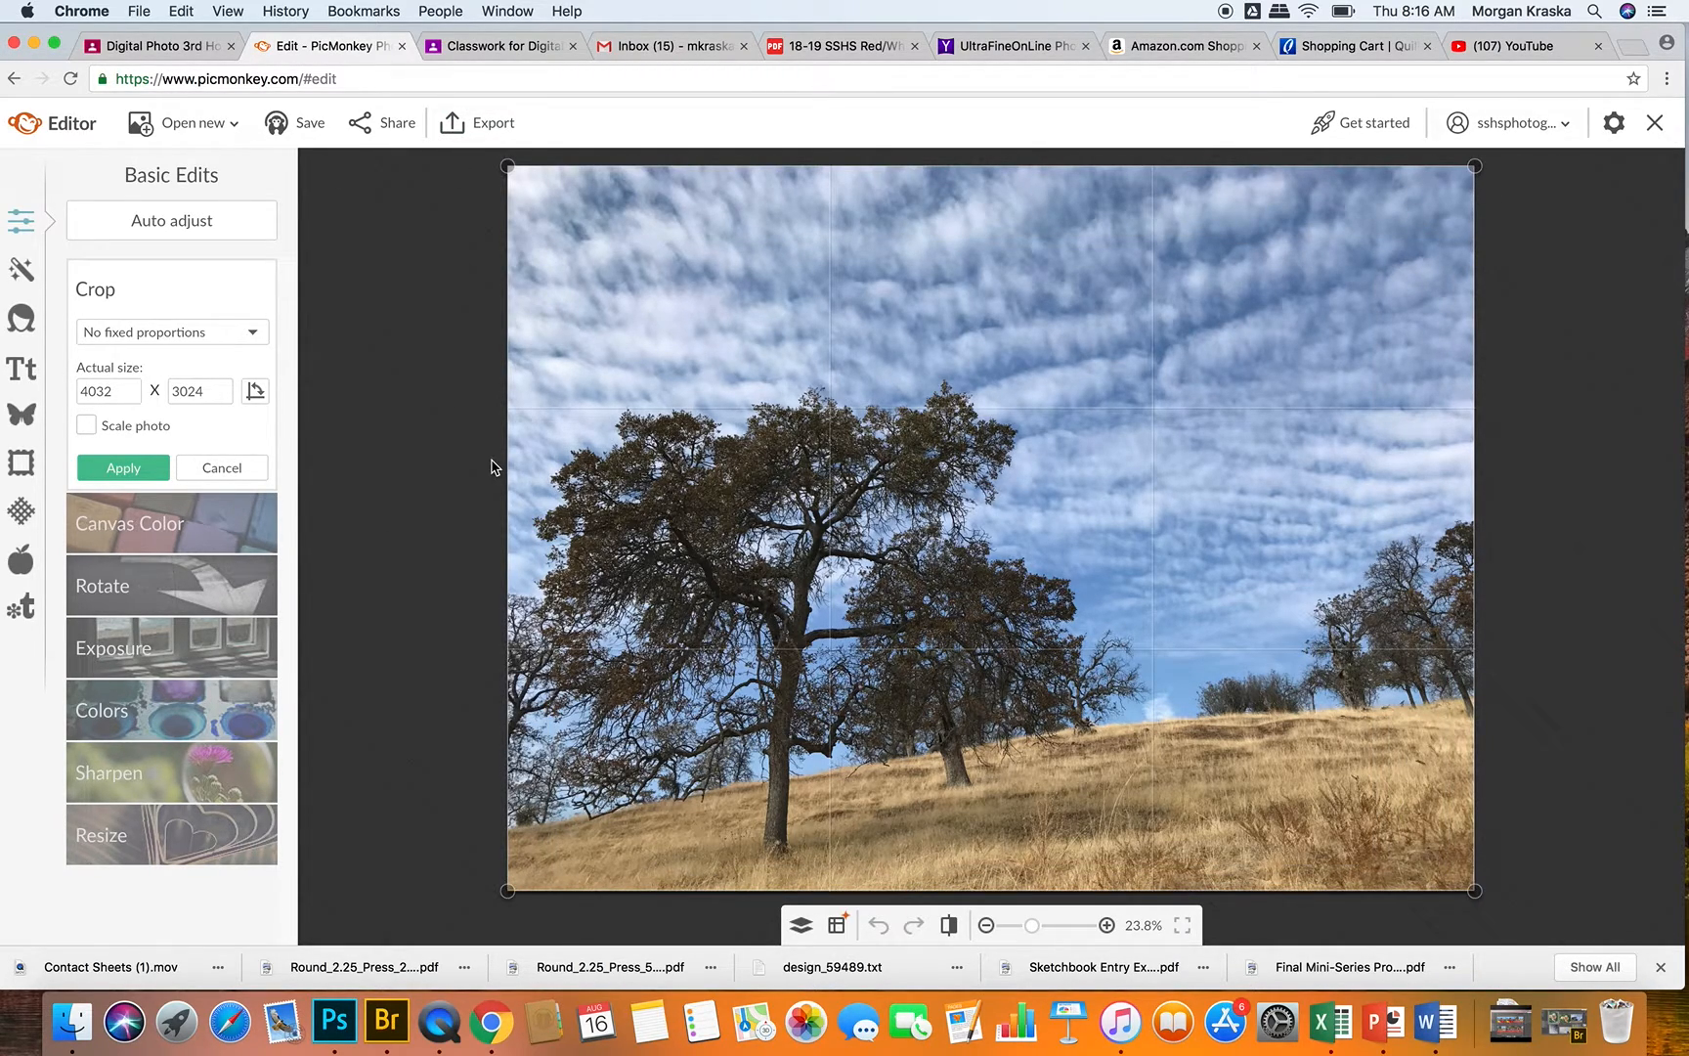
{"action": "left_click", "coordinate": [119, 471]}
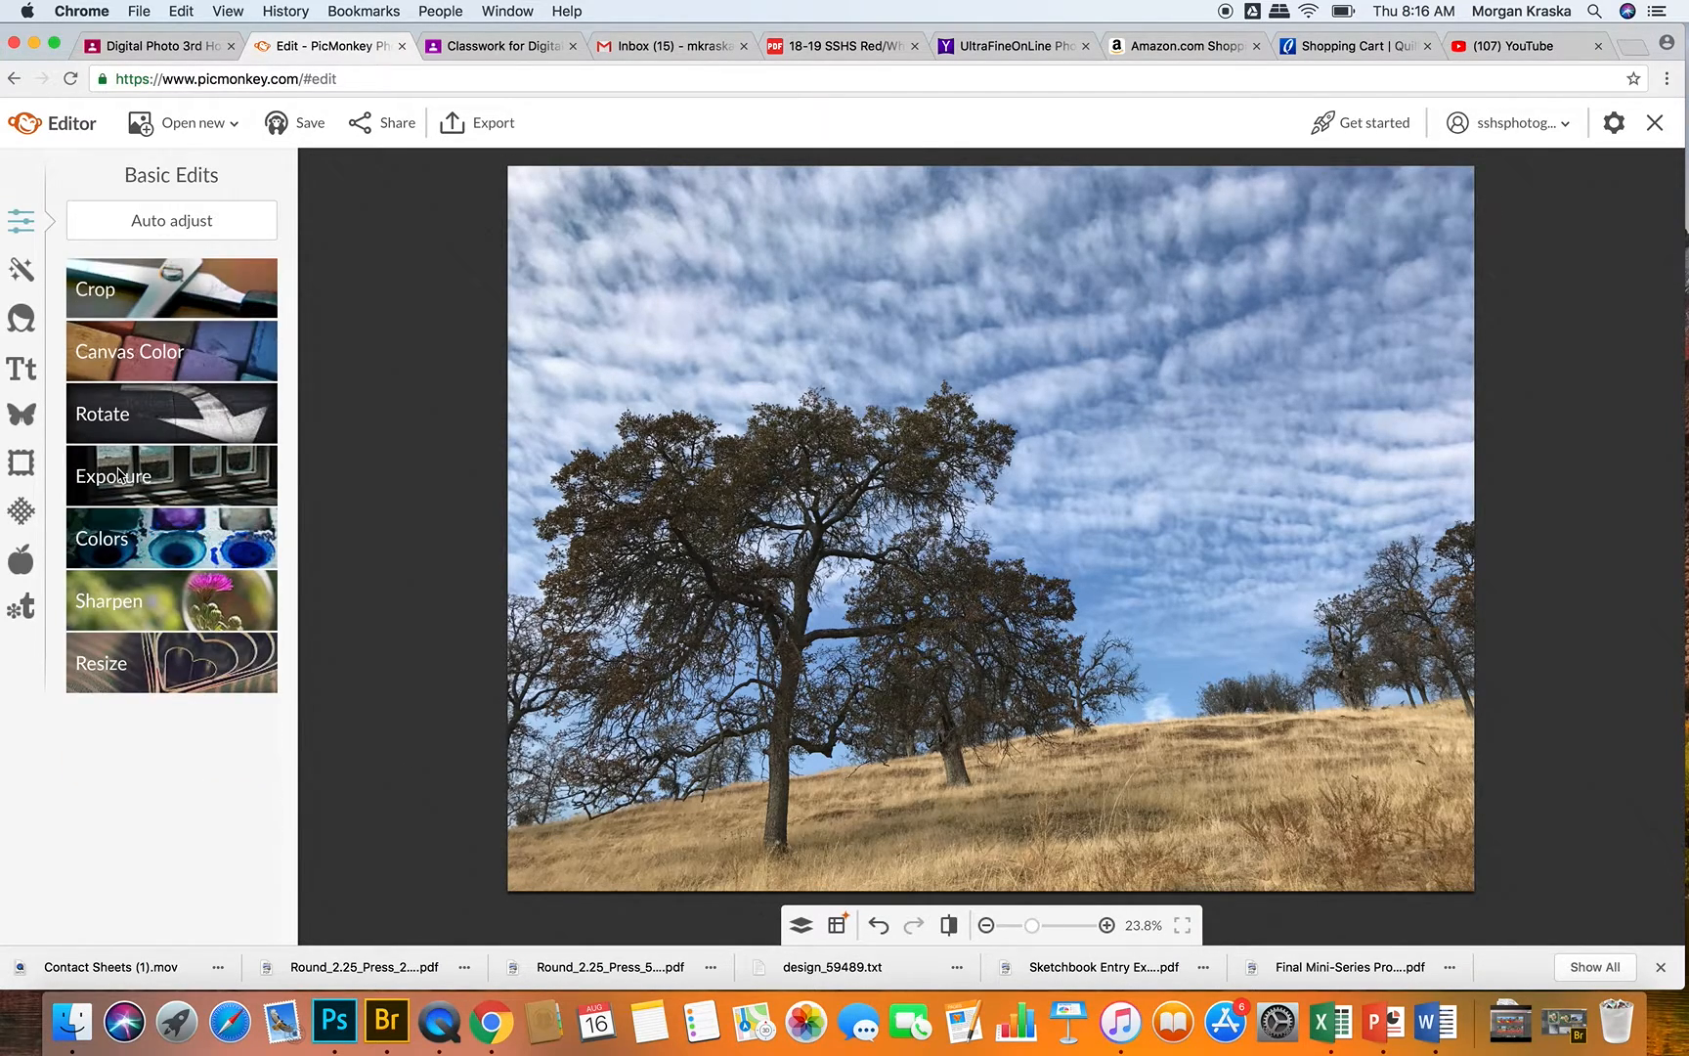
Try the Canvas Color and Colors adjustments on the photo and cancel both
{"action": "left_click", "coordinate": [128, 348]}
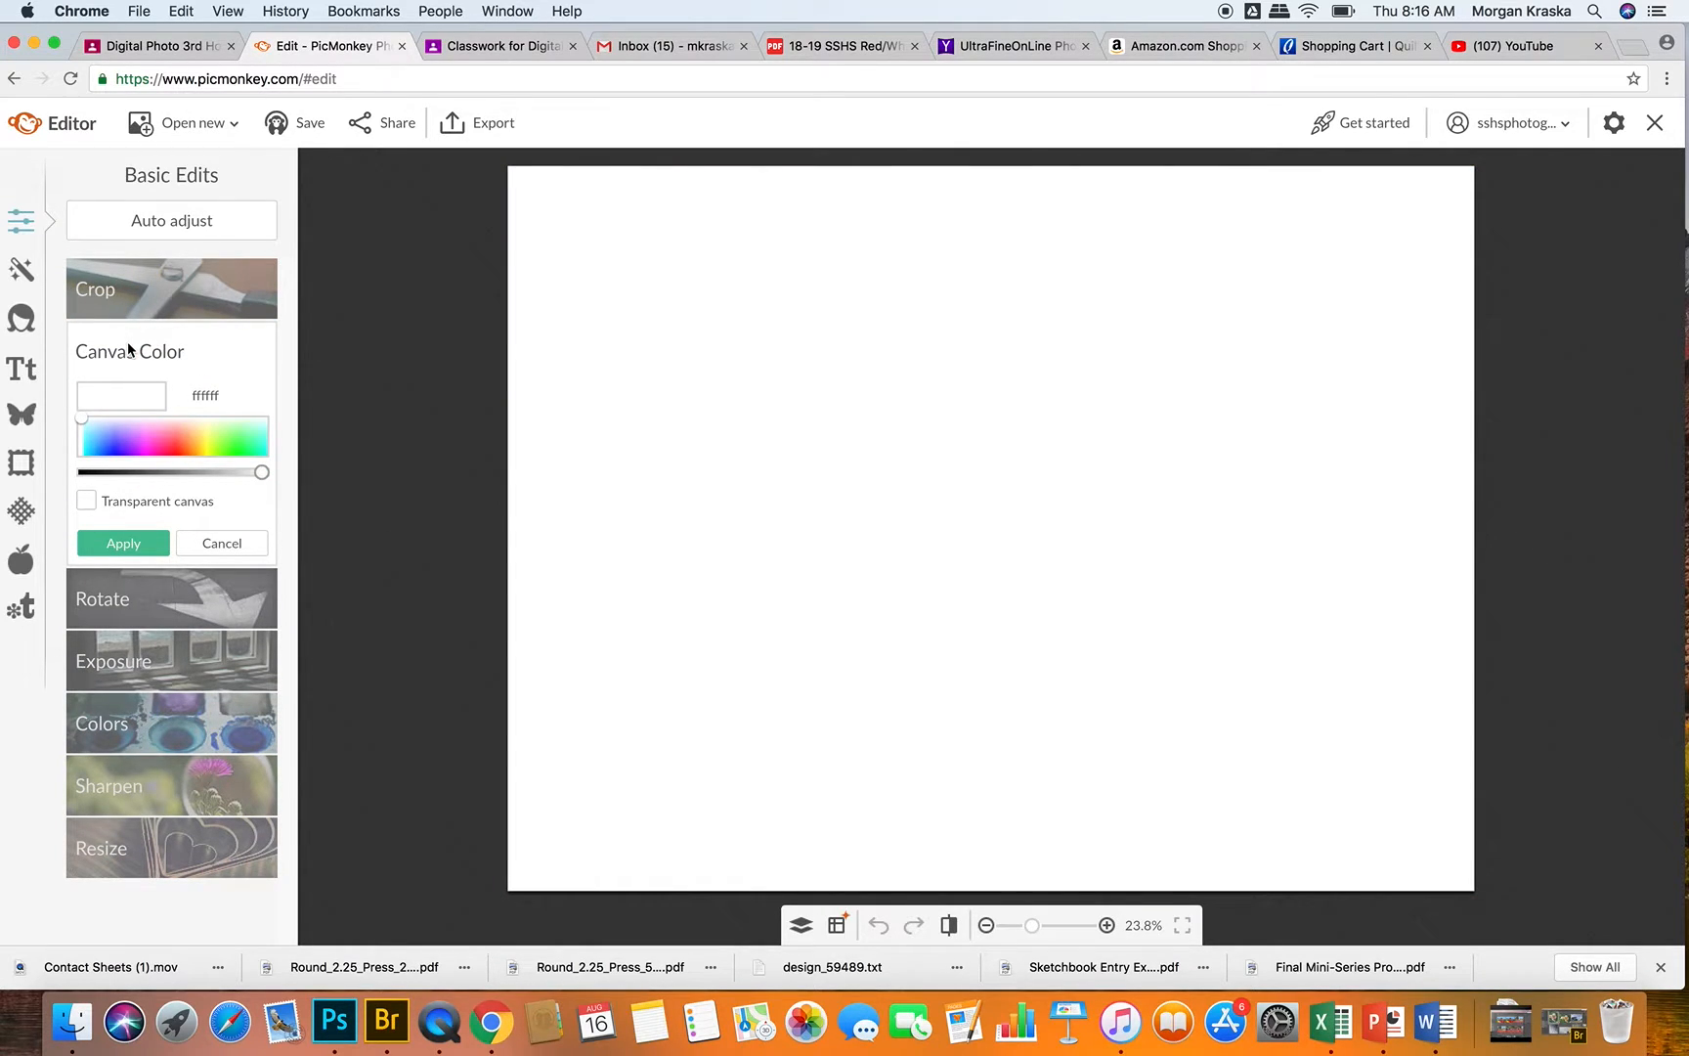
{"action": "left_click", "coordinate": [231, 539]}
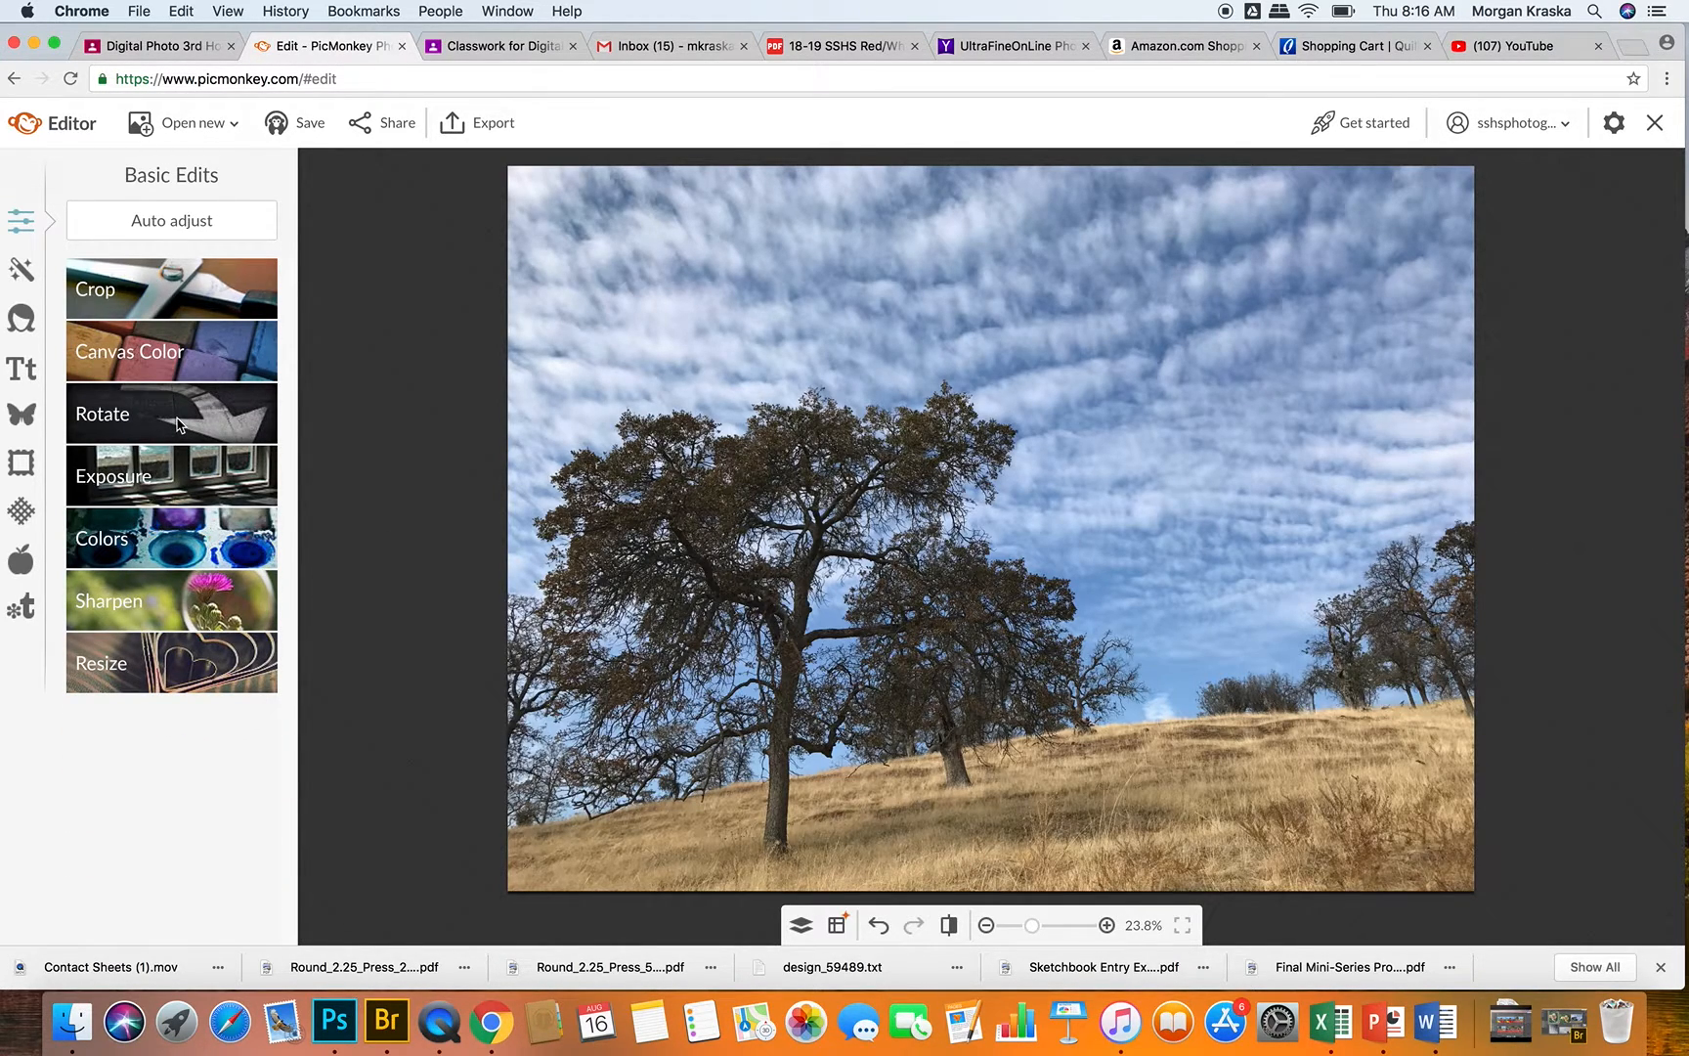
{"action": "left_click", "coordinate": [249, 550]}
{"action": "left_click_drag", "start_coordinate": [173, 676], "coordinate": [168, 725]}
{"action": "left_click", "coordinate": [223, 758]}
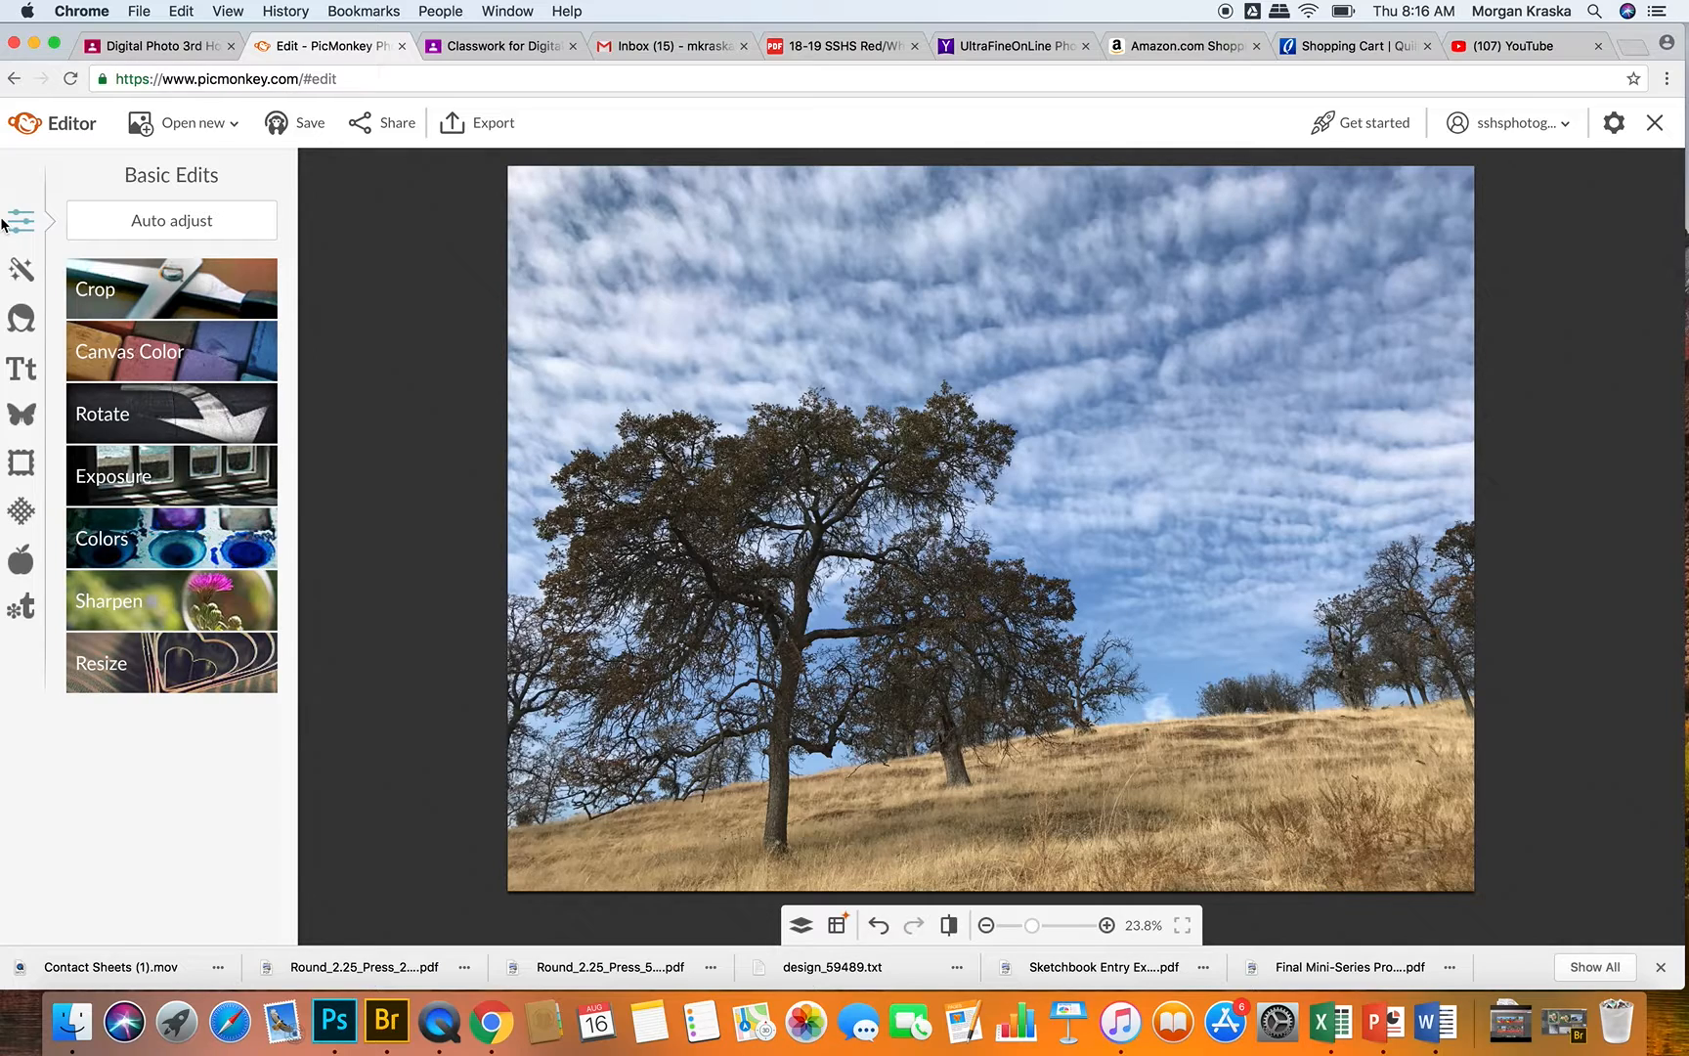
Preview the custom effects Scav. 45 and Sammy on the photo, keeping Sammy's fade at 0%, and cancel both
{"action": "left_click", "coordinate": [23, 270]}
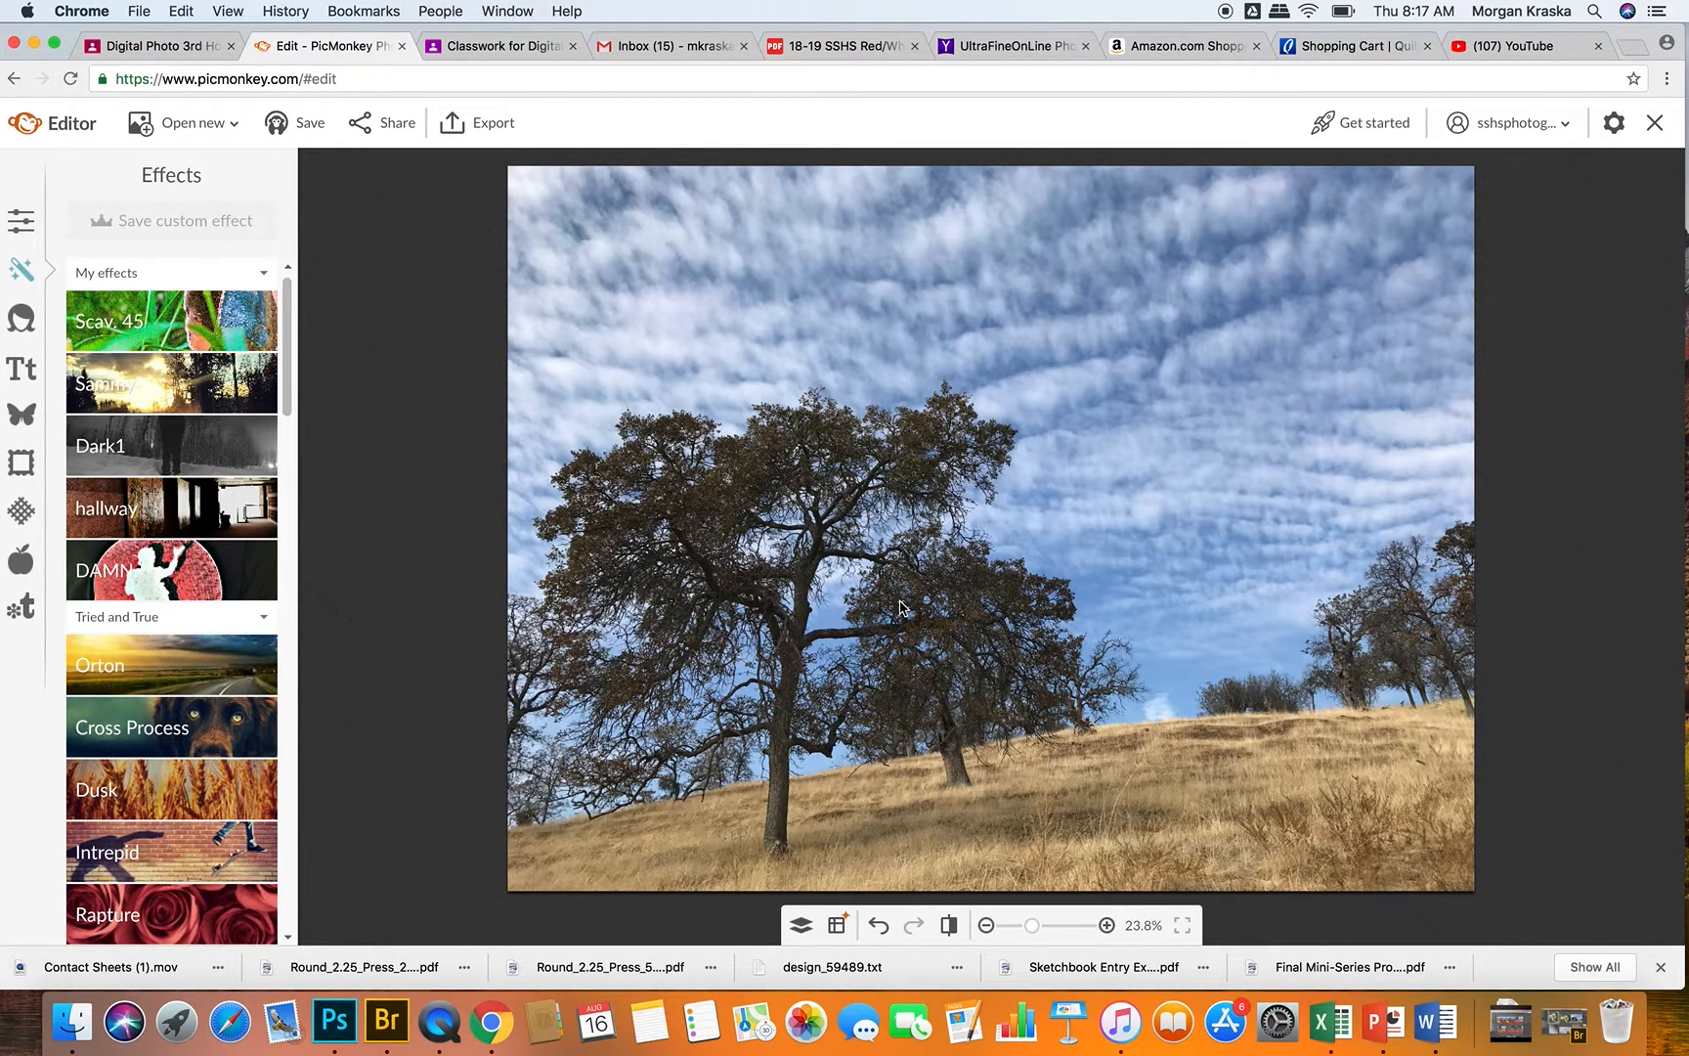
{"action": "left_click", "coordinate": [267, 320]}
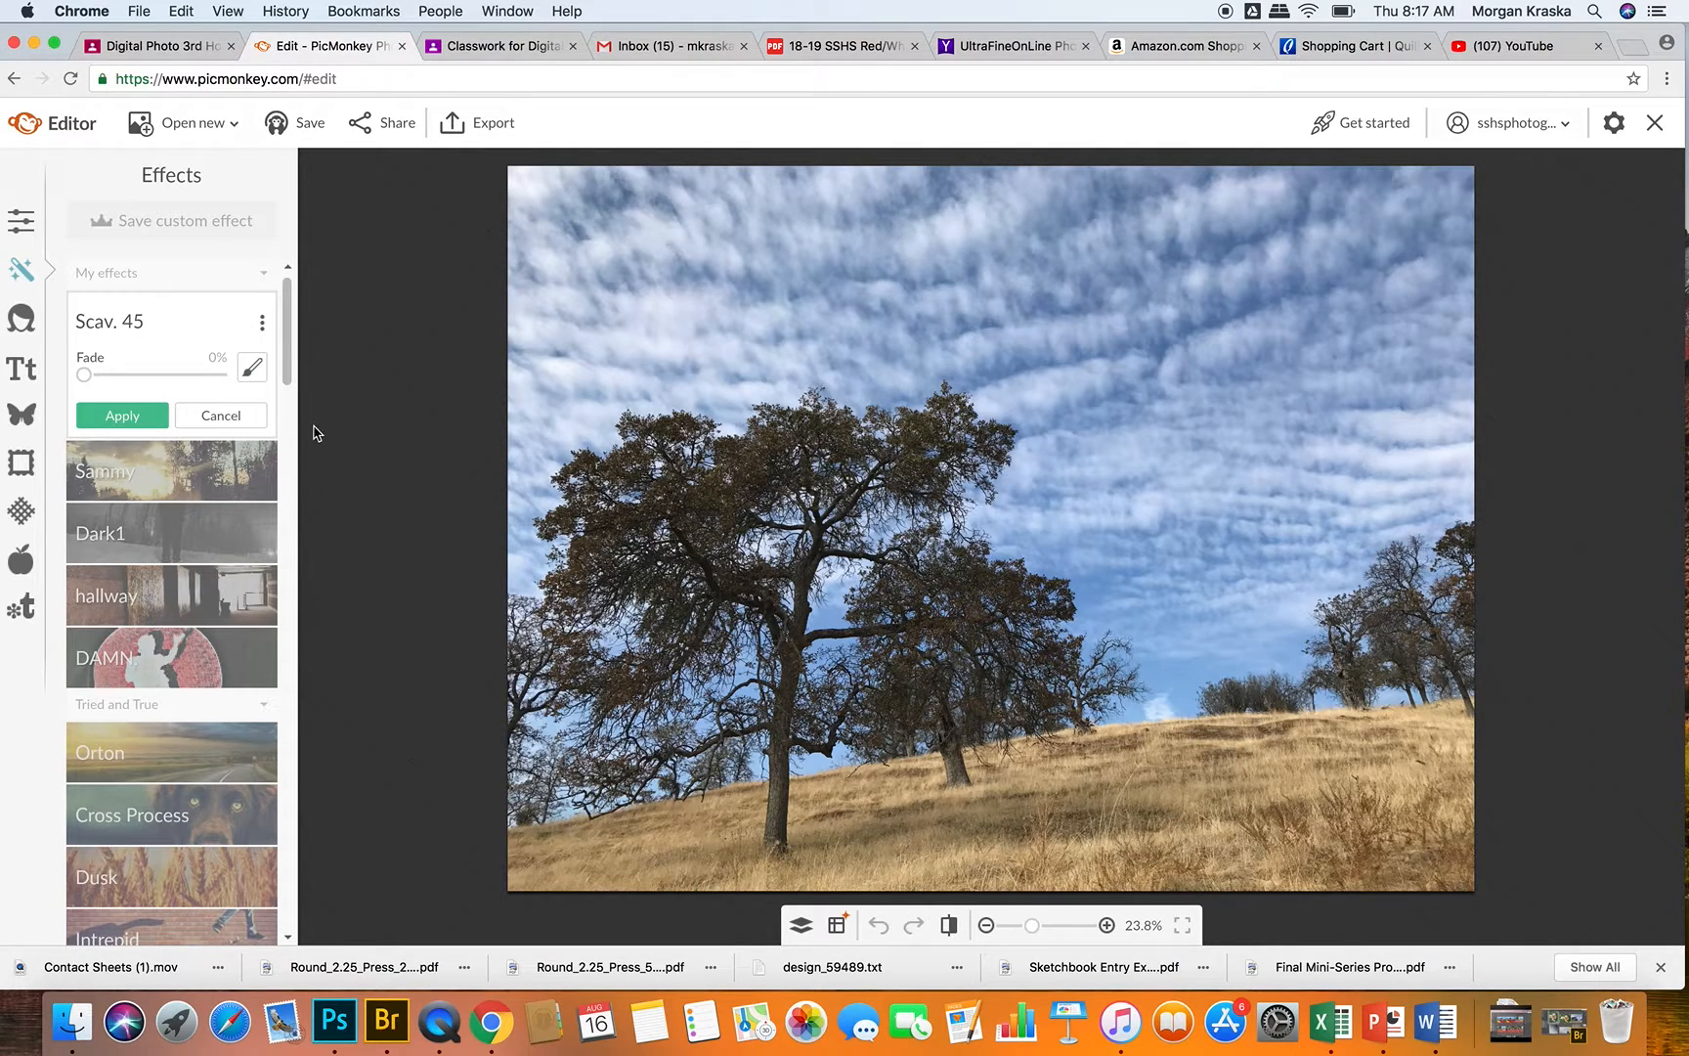
{"action": "left_click", "coordinate": [218, 416]}
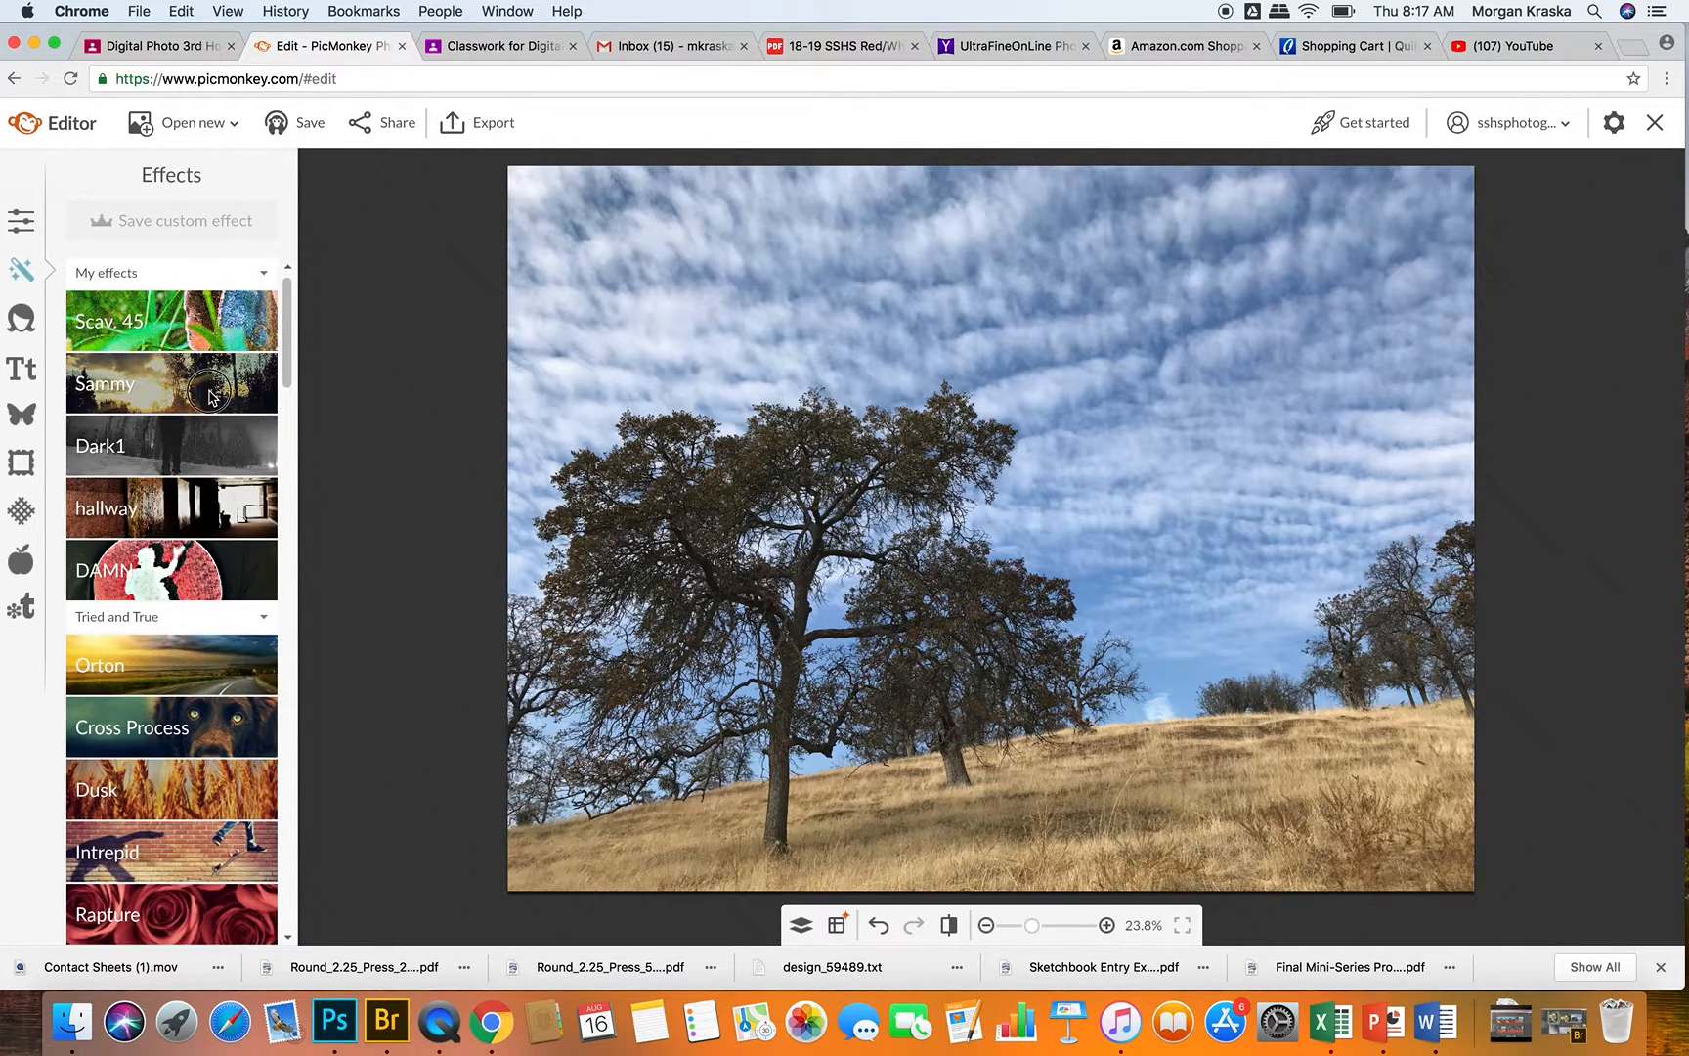
{"action": "left_click", "coordinate": [208, 388]}
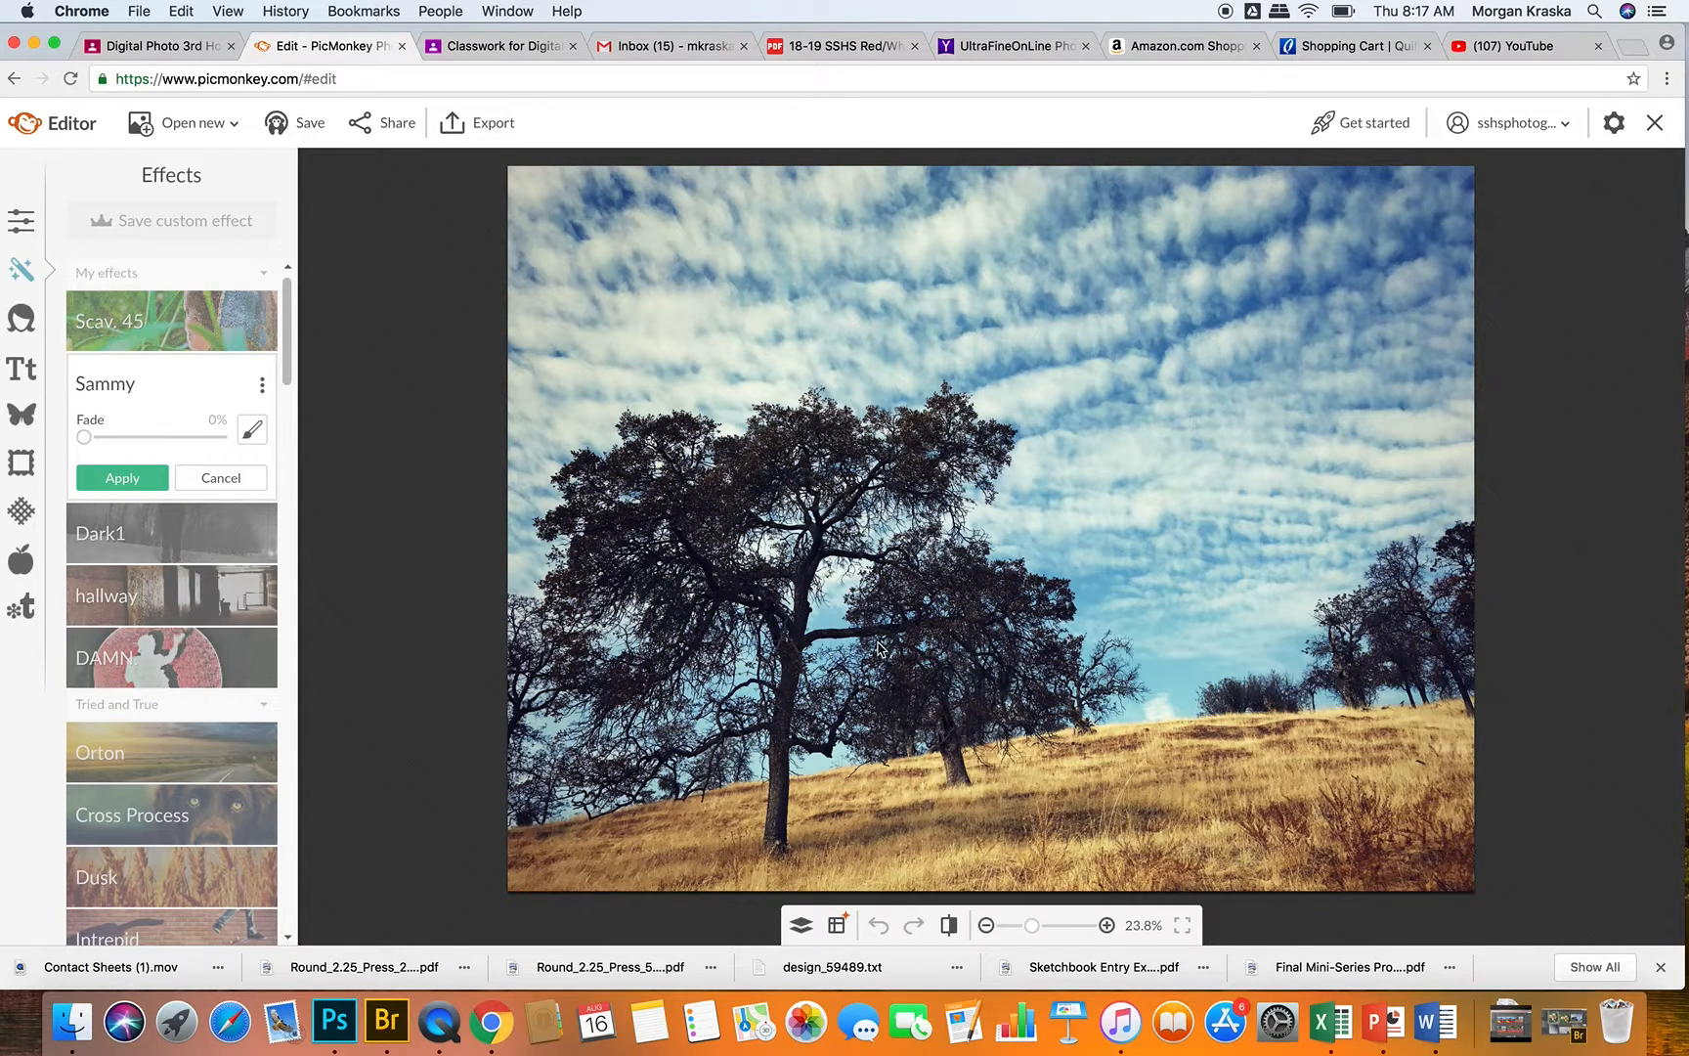
{"action": "mouse_move", "coordinate": [84, 437]}
{"action": "left_mouse_down"}
{"action": "mouse_move", "coordinate": [193, 437]}
{"action": "mouse_move", "coordinate": [53, 421]}
{"action": "mouse_move", "coordinate": [219, 454]}
{"action": "mouse_move", "coordinate": [75, 442]}
{"action": "left_mouse_up"}
{"action": "left_click", "coordinate": [210, 478]}
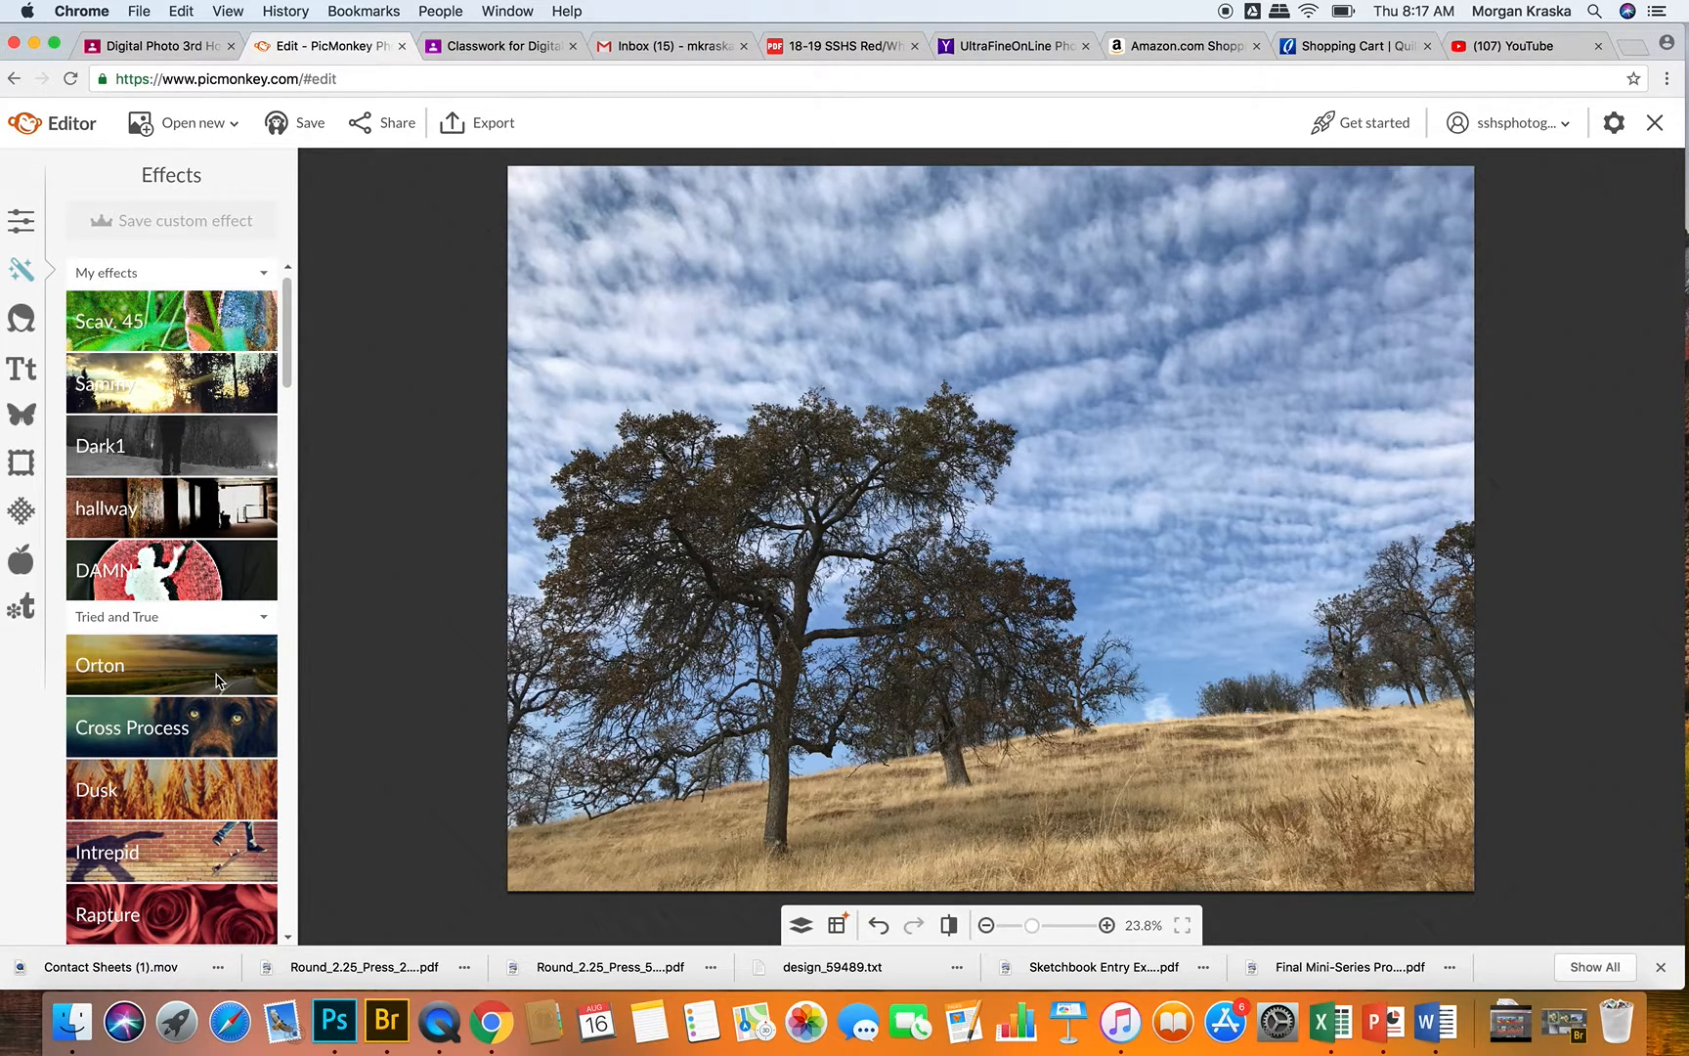
Preview the Tranquil effect on the photo and cancel it
{"action": "scroll", "coordinate": [217, 682], "scroll_direction": "down", "scroll_amount": 5}
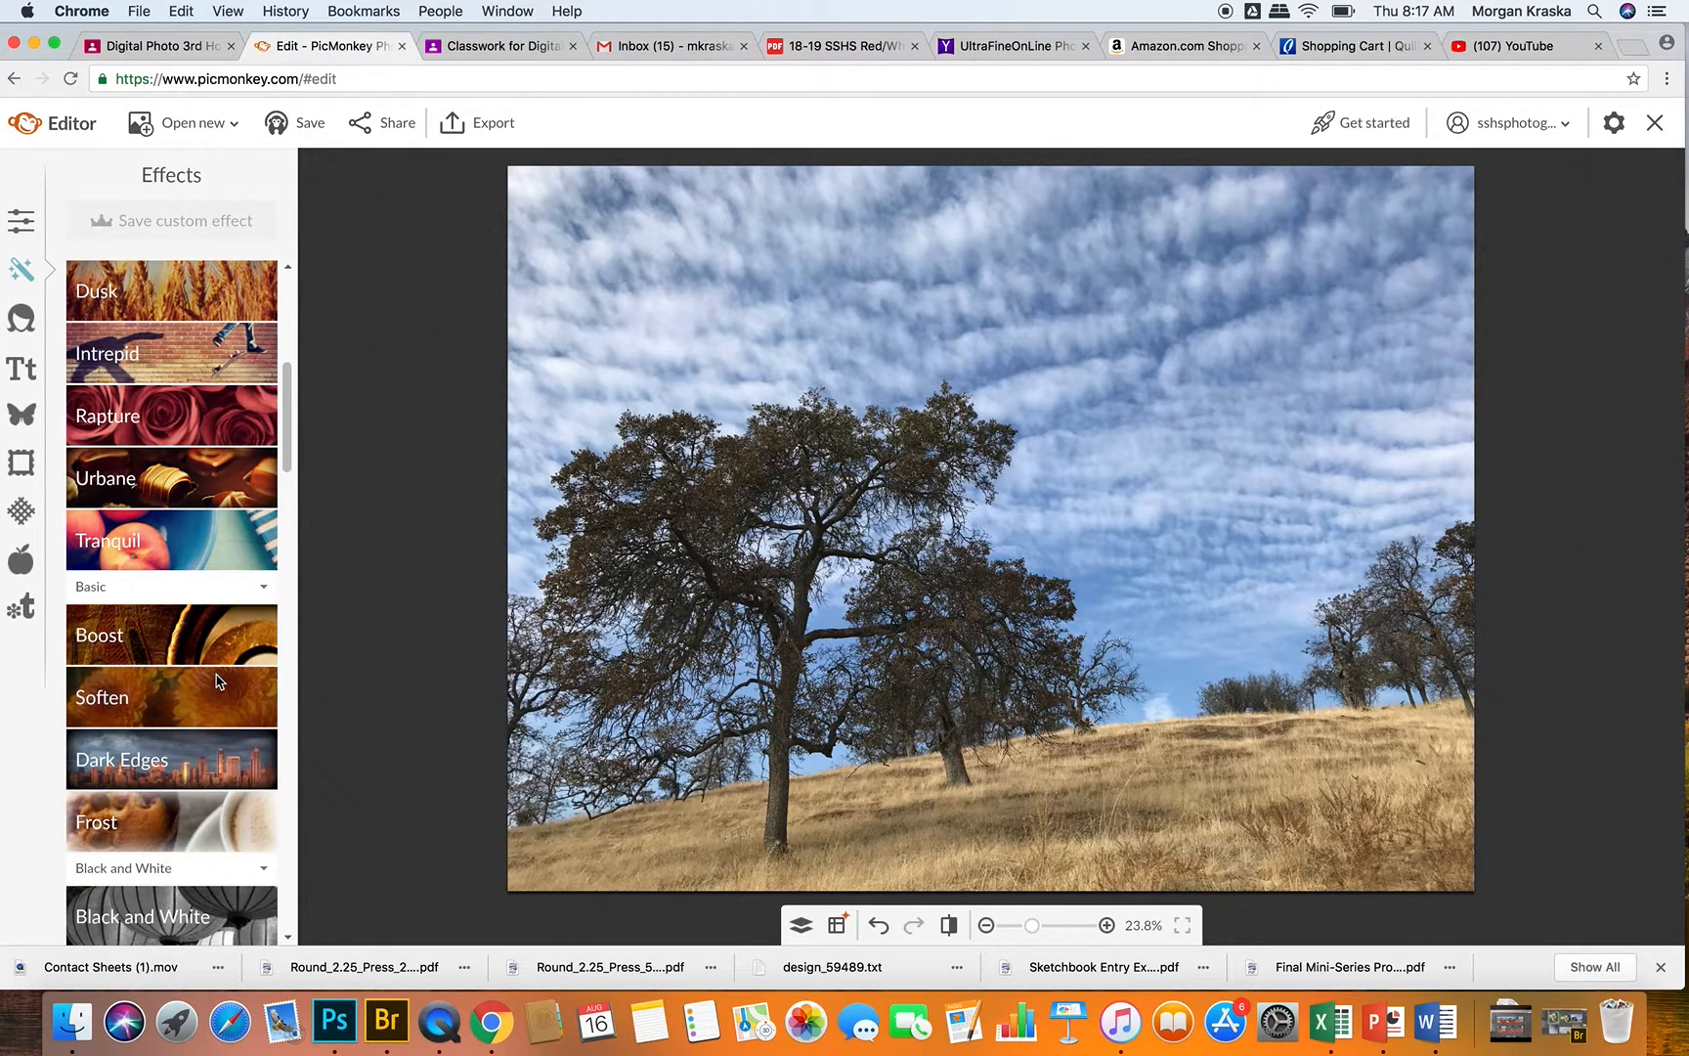
{"action": "left_click", "coordinate": [181, 560]}
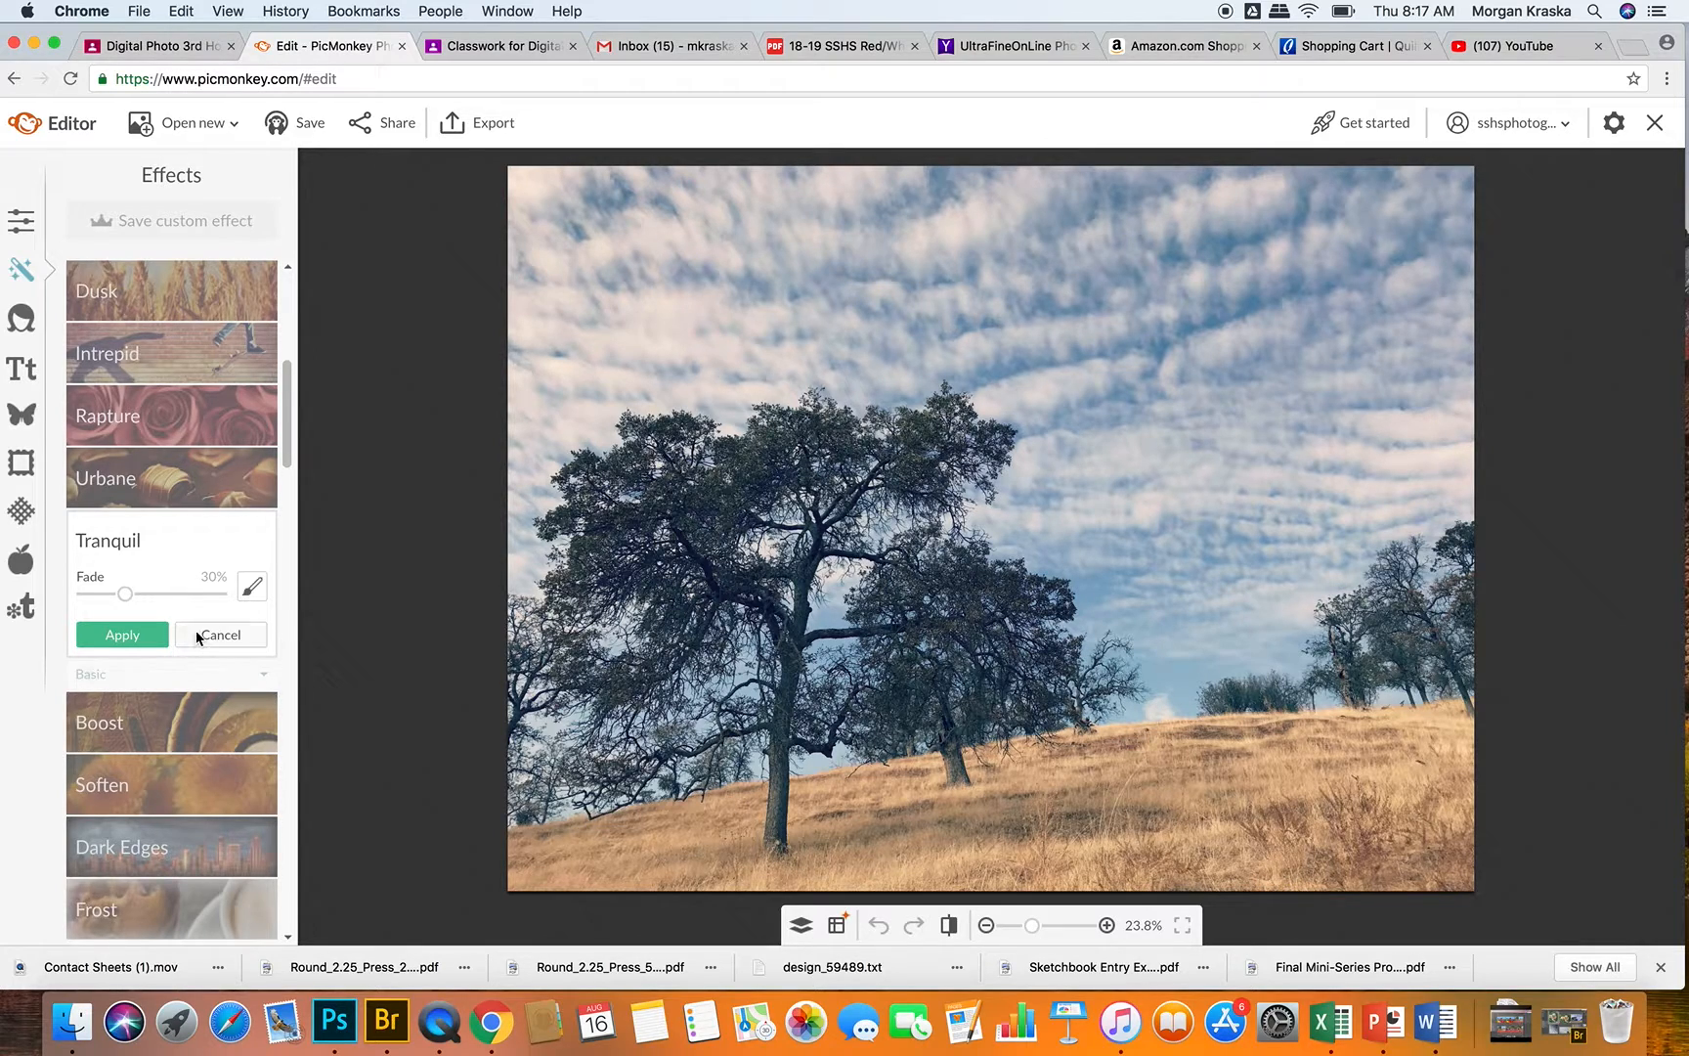
{"action": "left_click", "coordinate": [197, 635]}
Preview the Black and White effect on the photo and cancel it
{"action": "scroll", "coordinate": [199, 635], "scroll_direction": "down", "scroll_amount": 5}
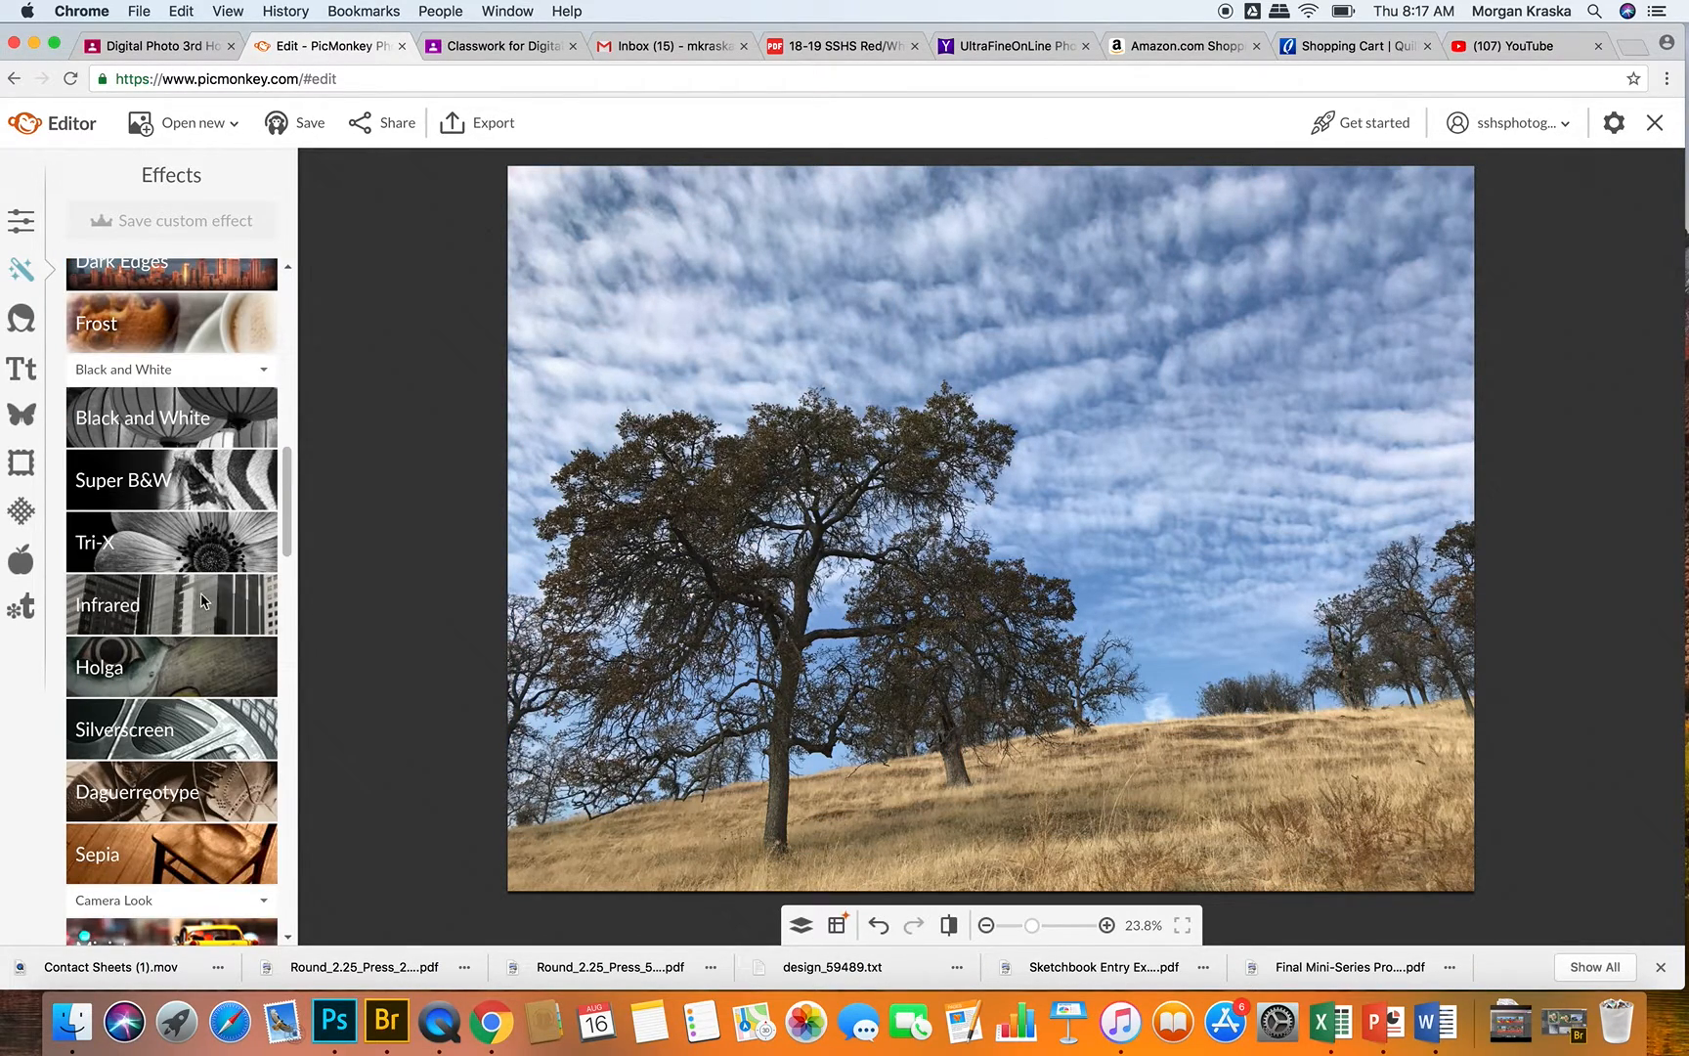
{"action": "left_click", "coordinate": [160, 419]}
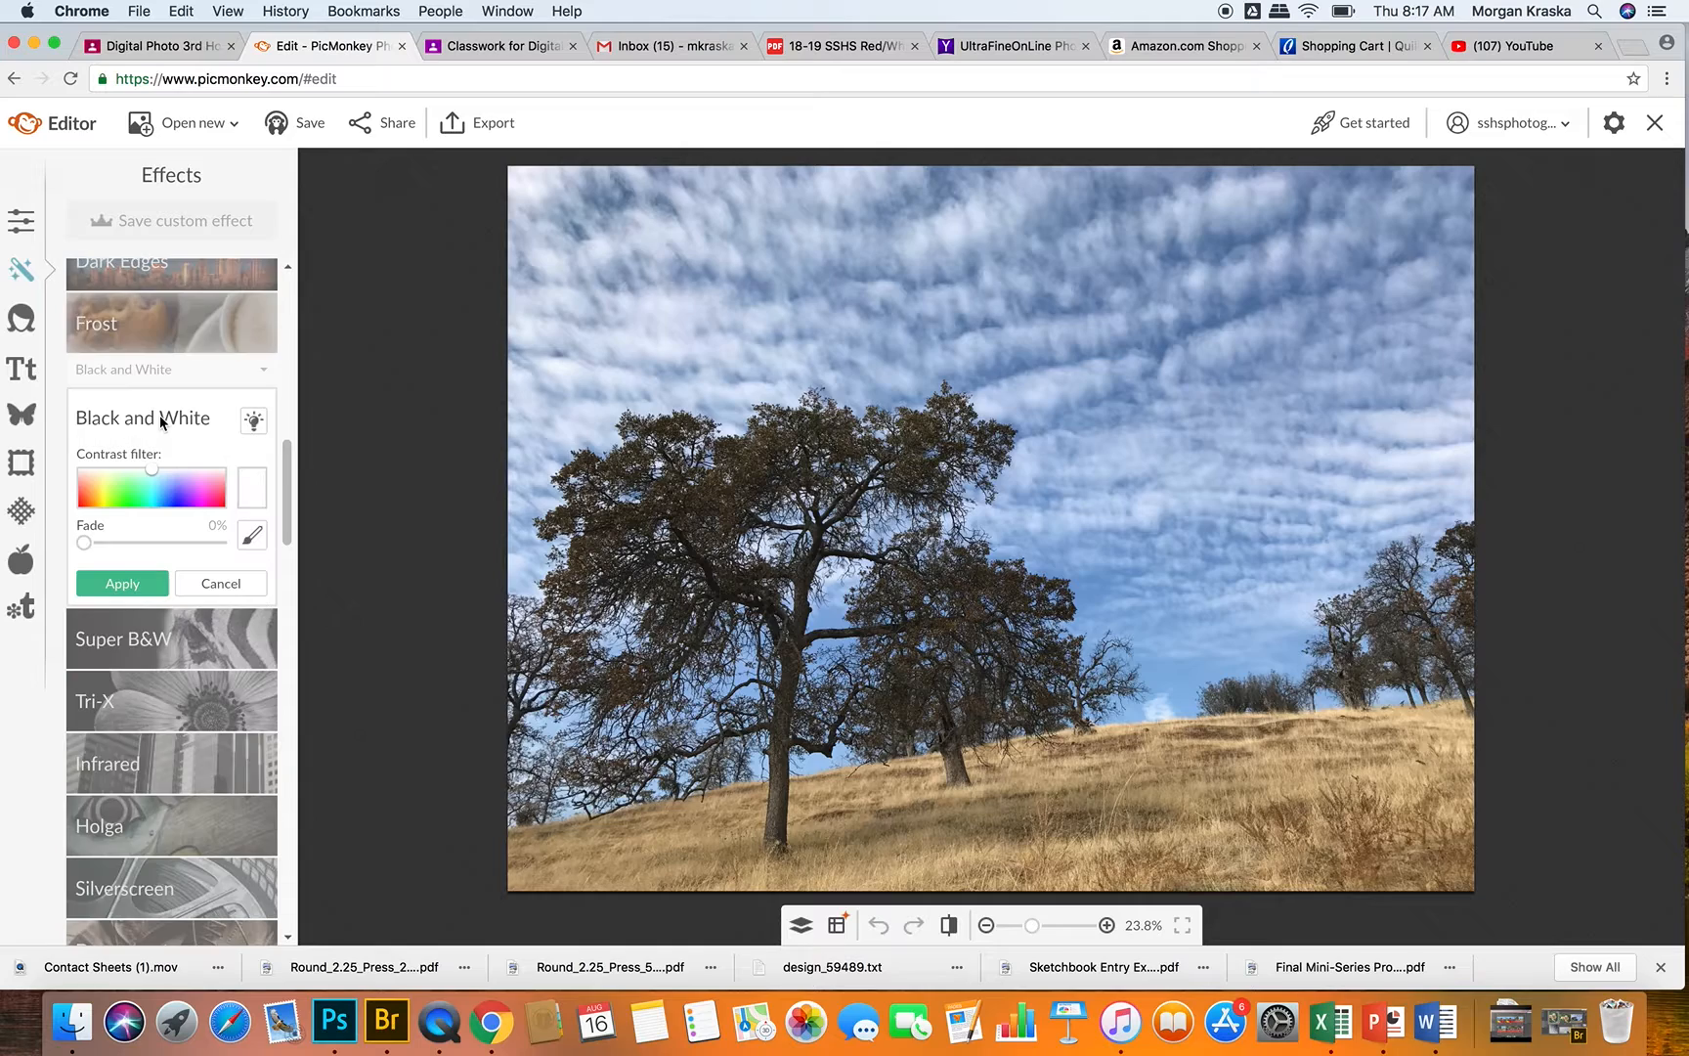
{"action": "left_click", "coordinate": [217, 583]}
Preview the Bokeh Shapes effect with round shapes, raising the size to 86, and cancel it
{"action": "scroll", "coordinate": [247, 695], "scroll_direction": "down", "scroll_amount": 5}
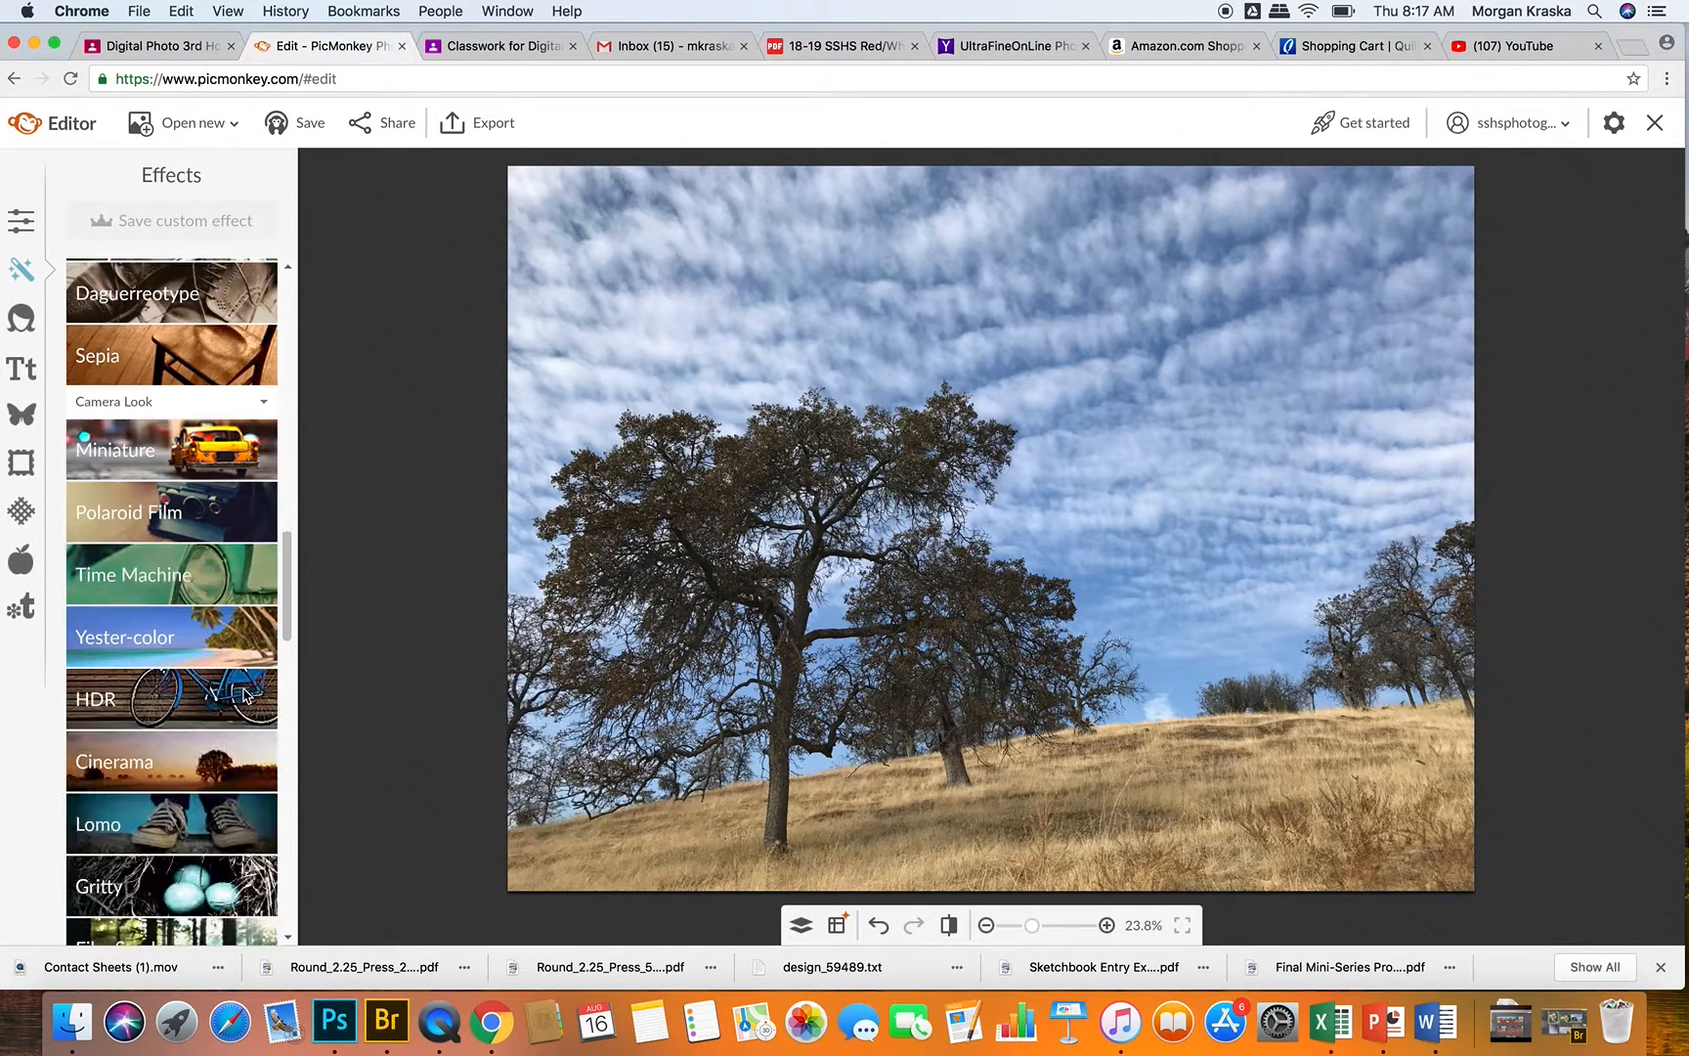
{"action": "scroll", "coordinate": [246, 689], "scroll_direction": "down", "scroll_amount": 2}
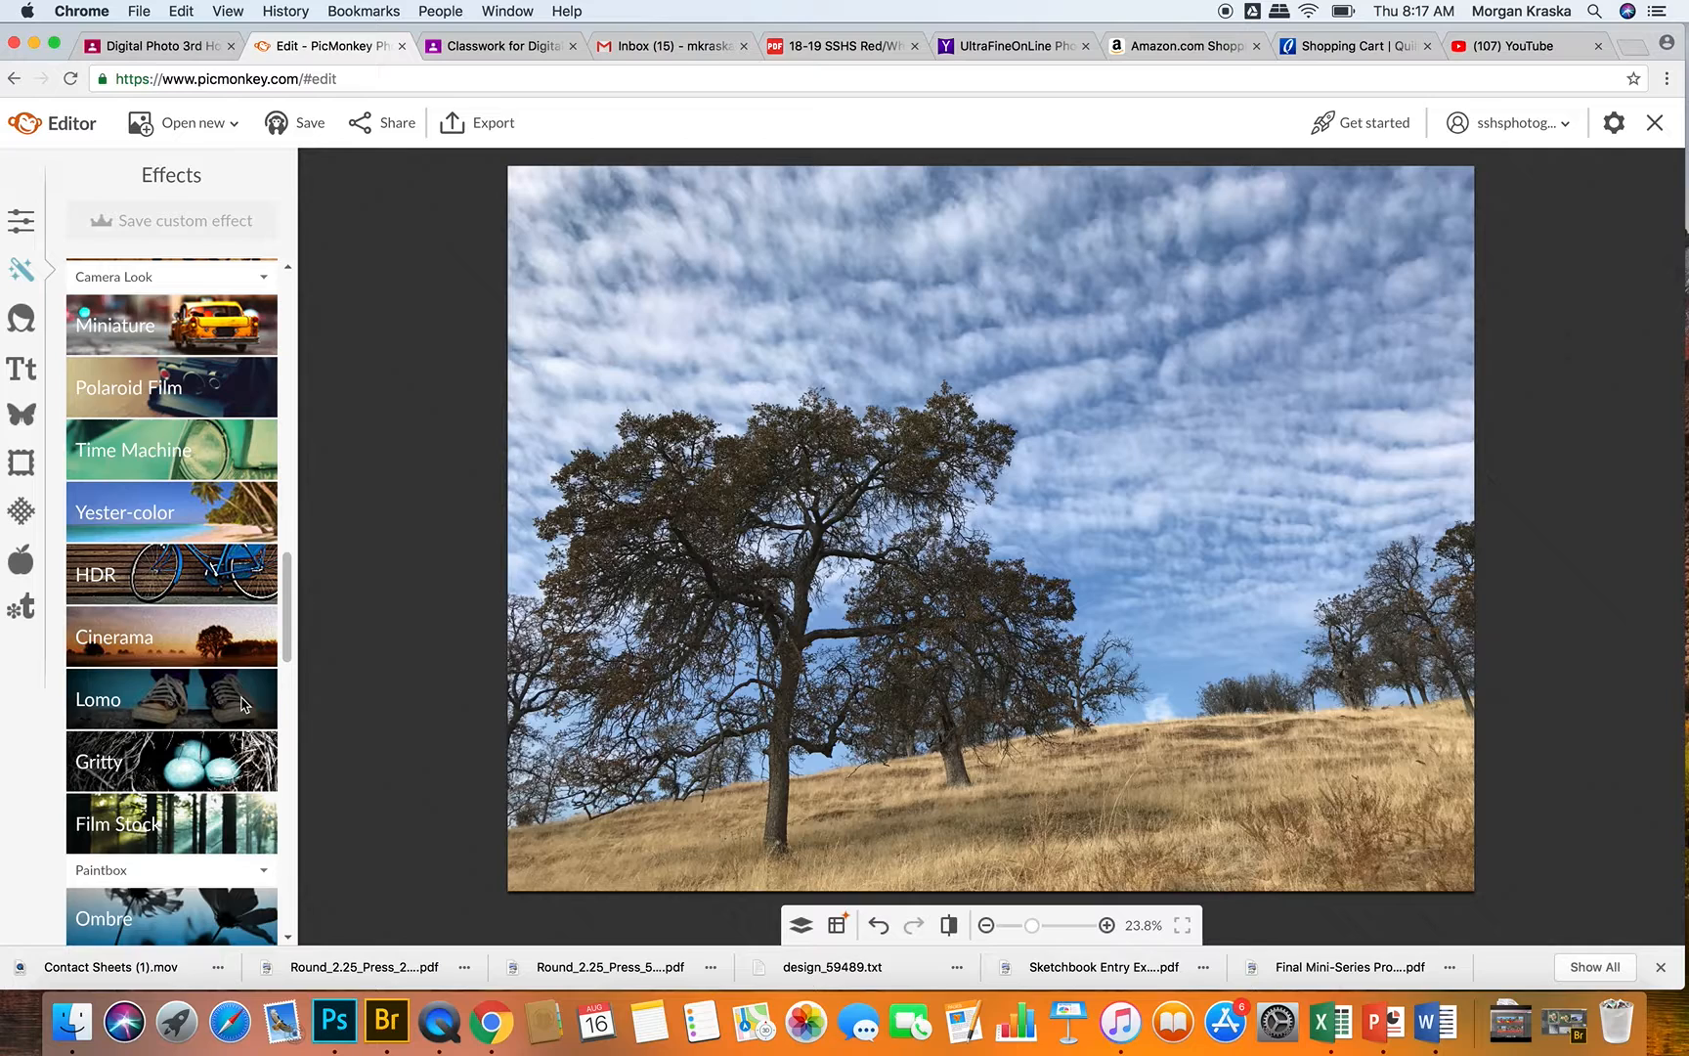
{"action": "scroll", "coordinate": [242, 701], "scroll_direction": "down", "scroll_amount": 10}
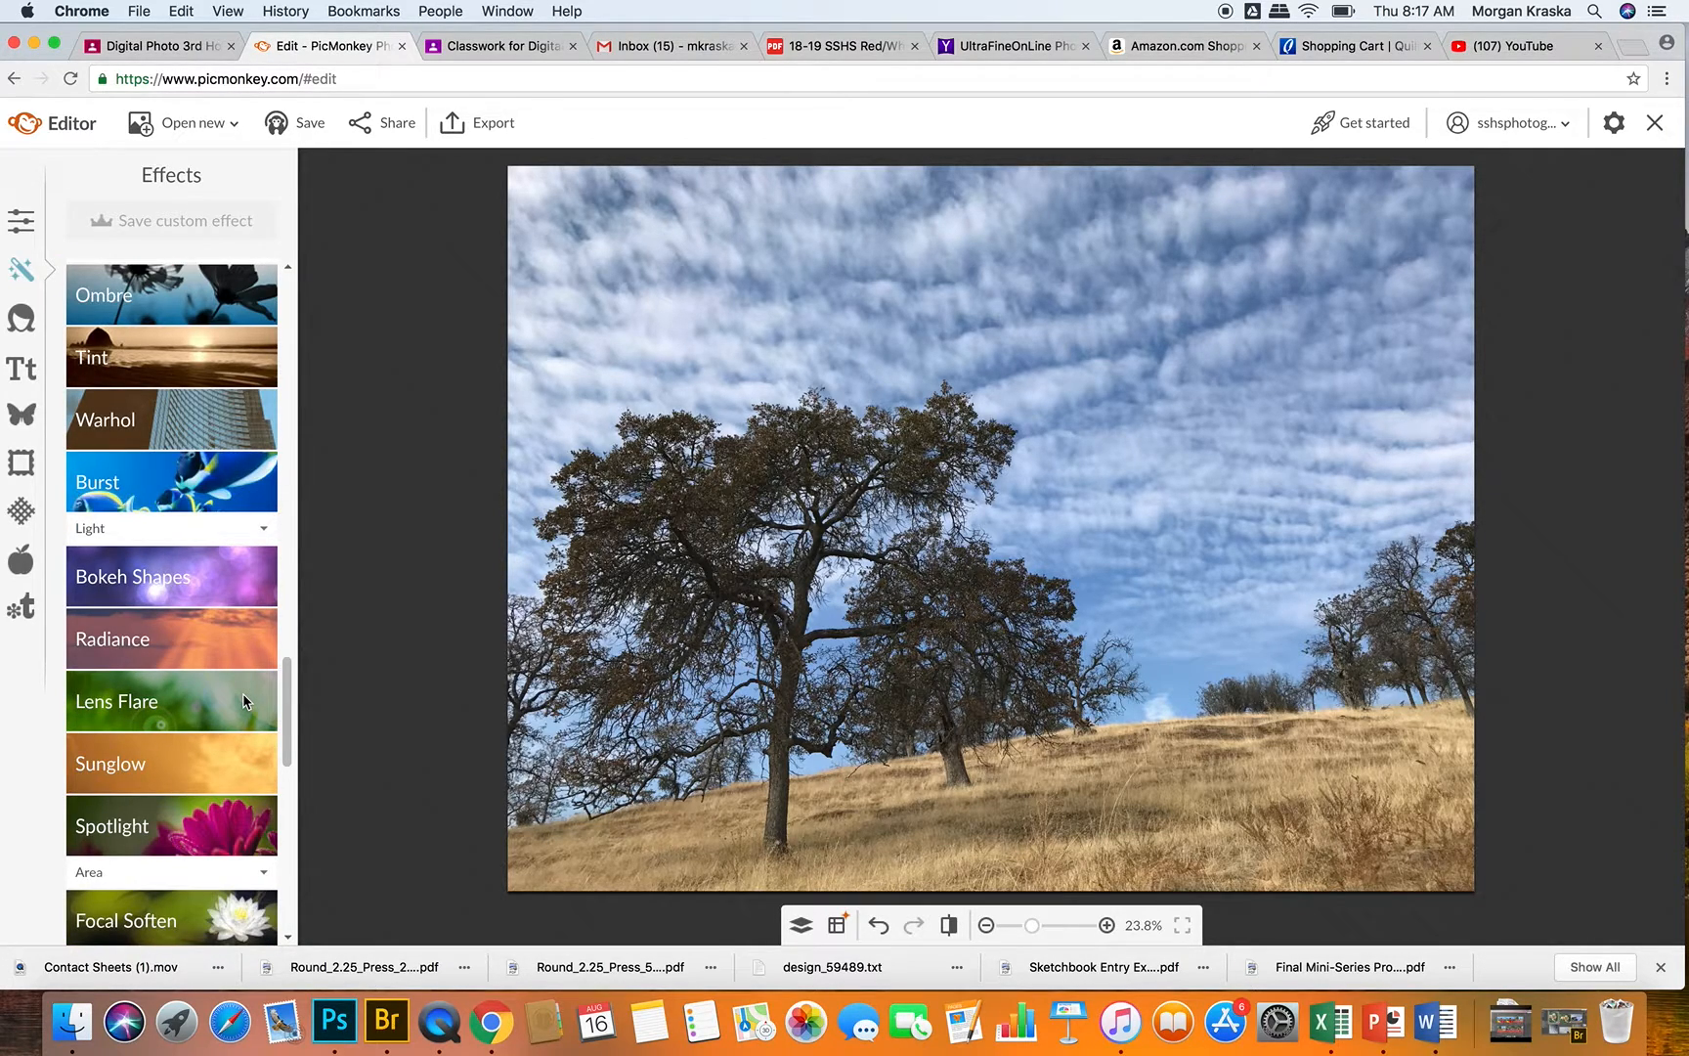
{"action": "left_click", "coordinate": [162, 587]}
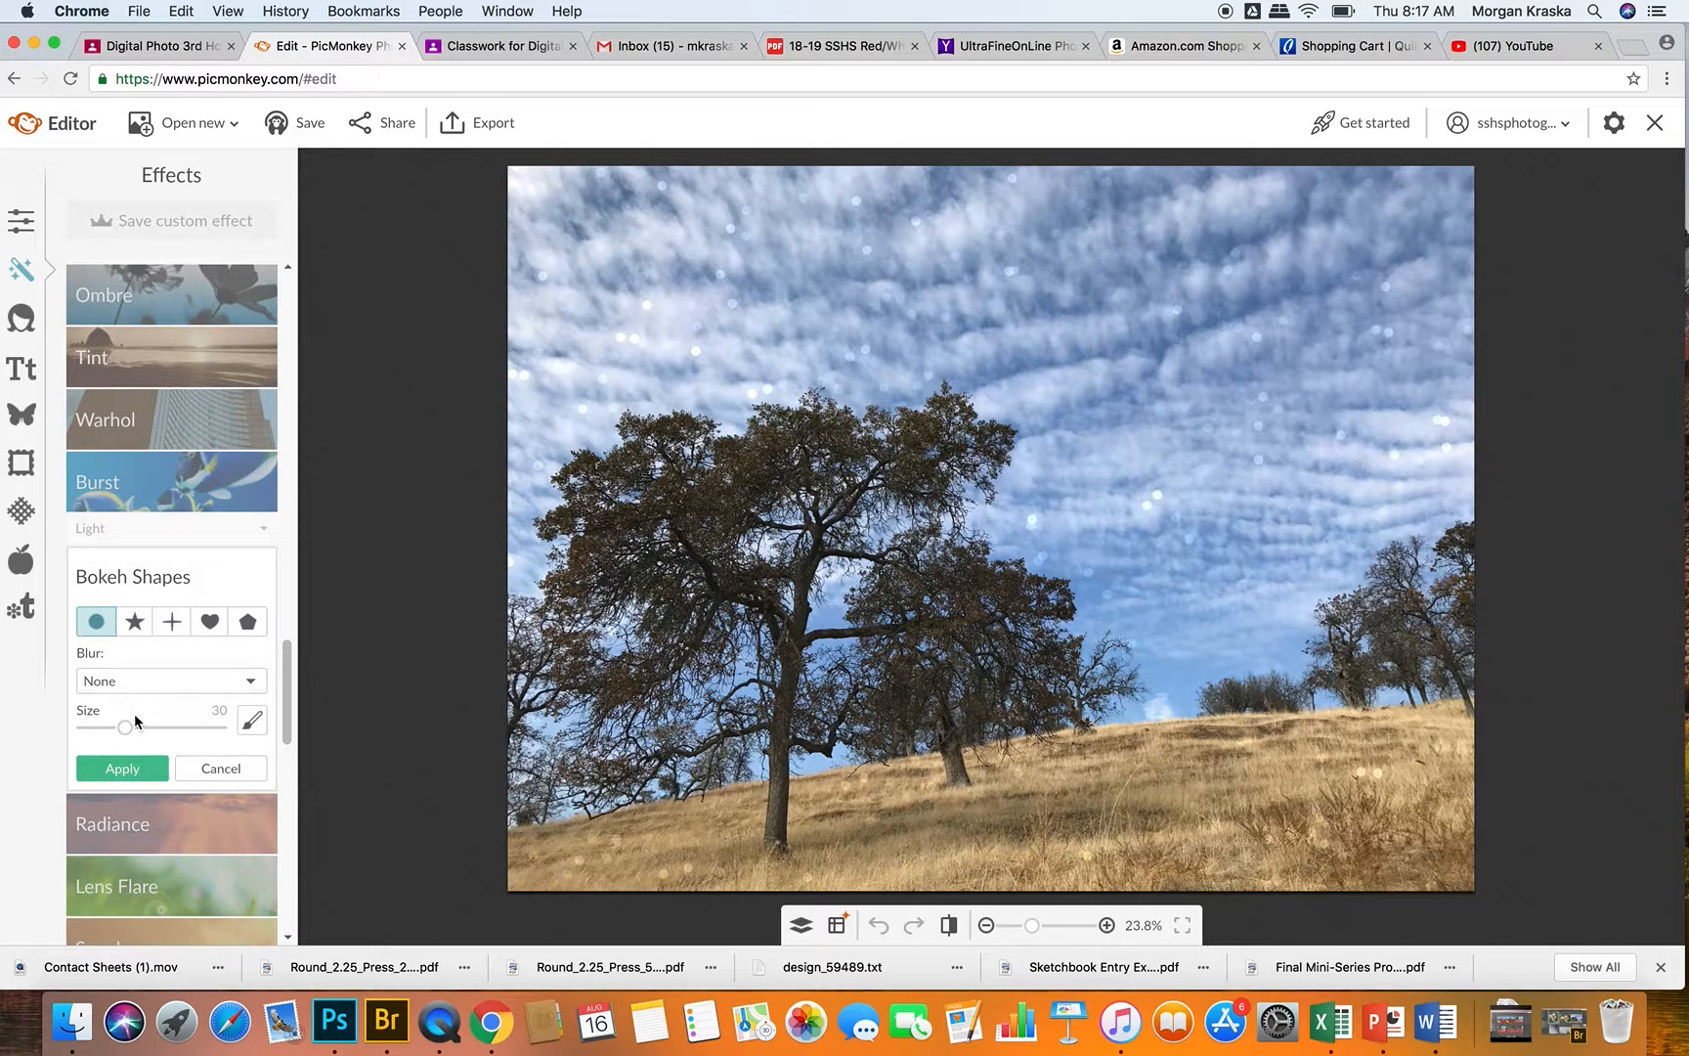
{"action": "left_click", "coordinate": [176, 741]}
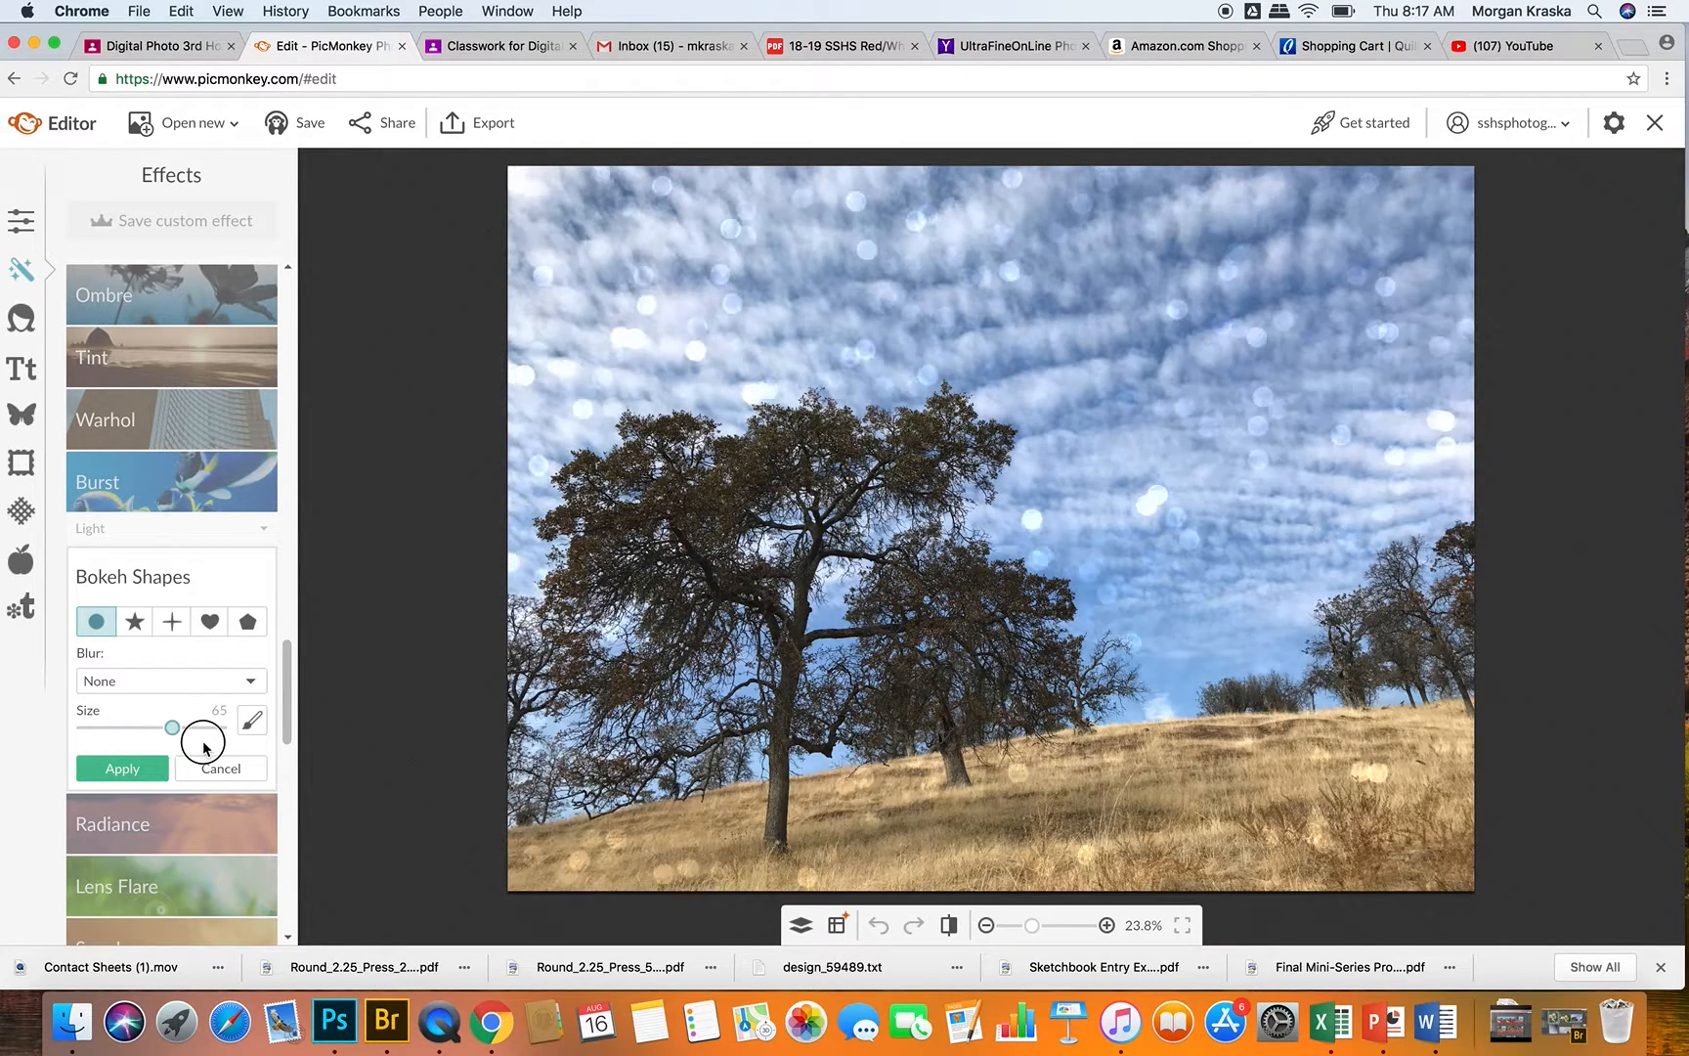
{"action": "left_click", "coordinate": [203, 745]}
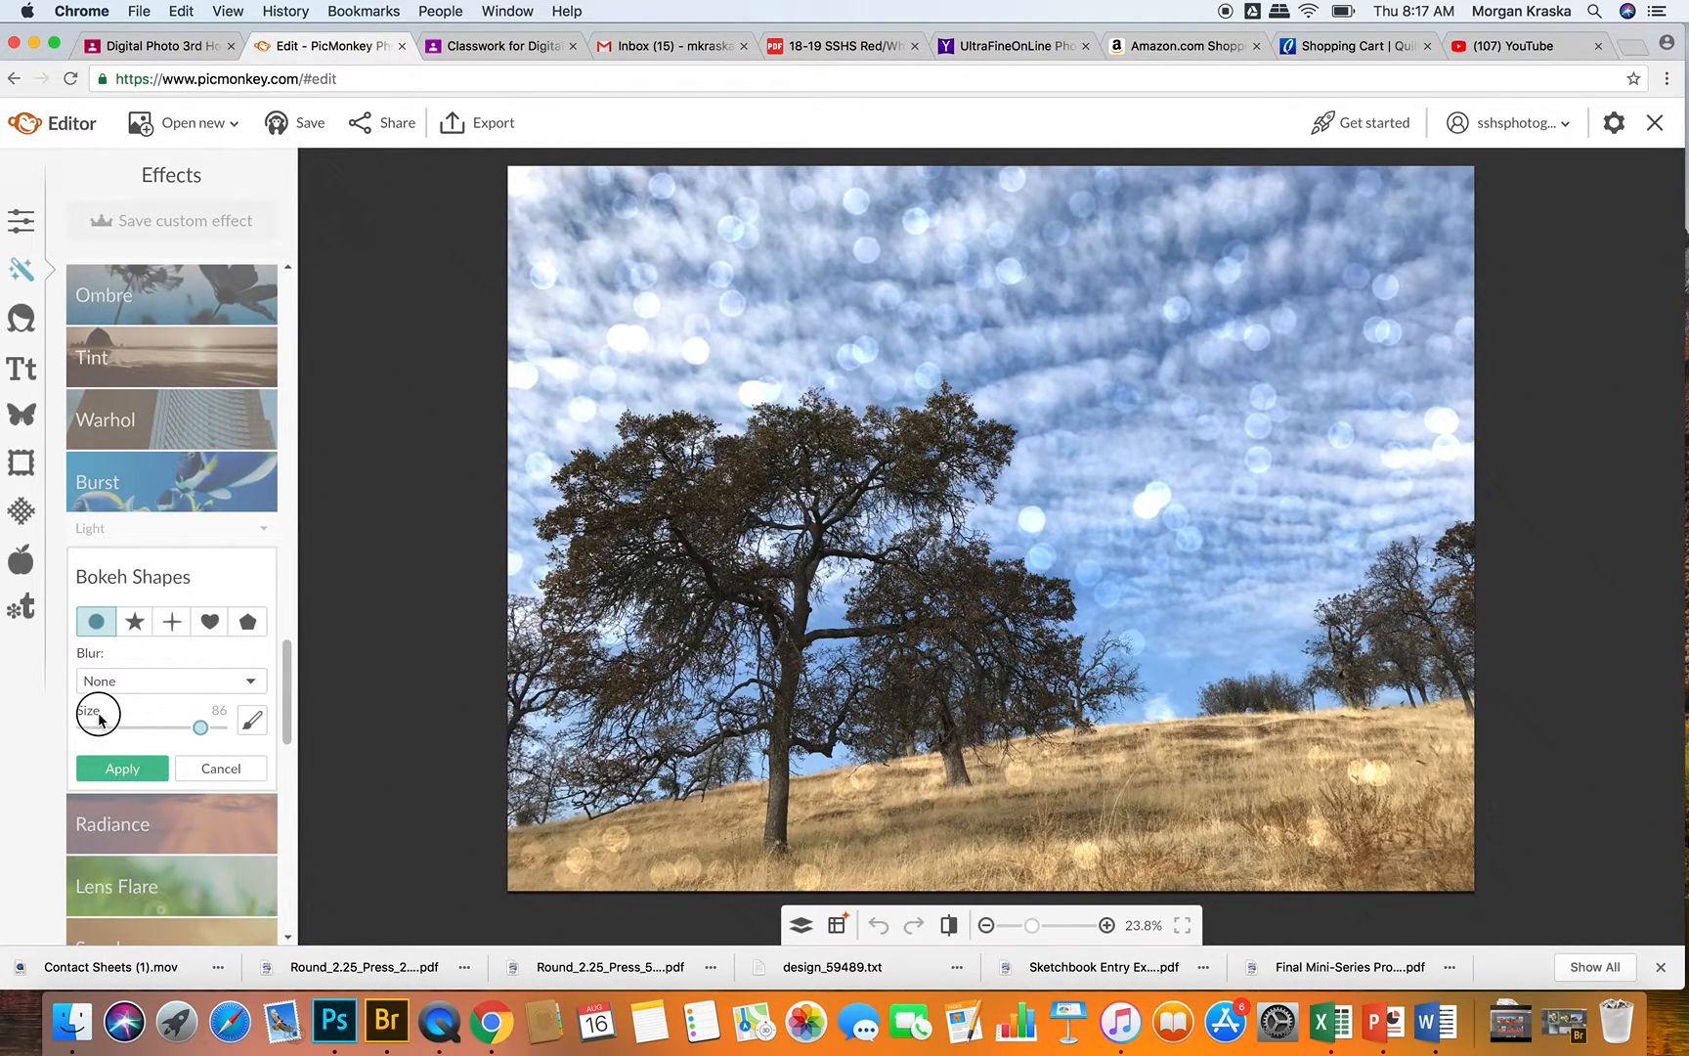
{"action": "left_click", "coordinate": [207, 768]}
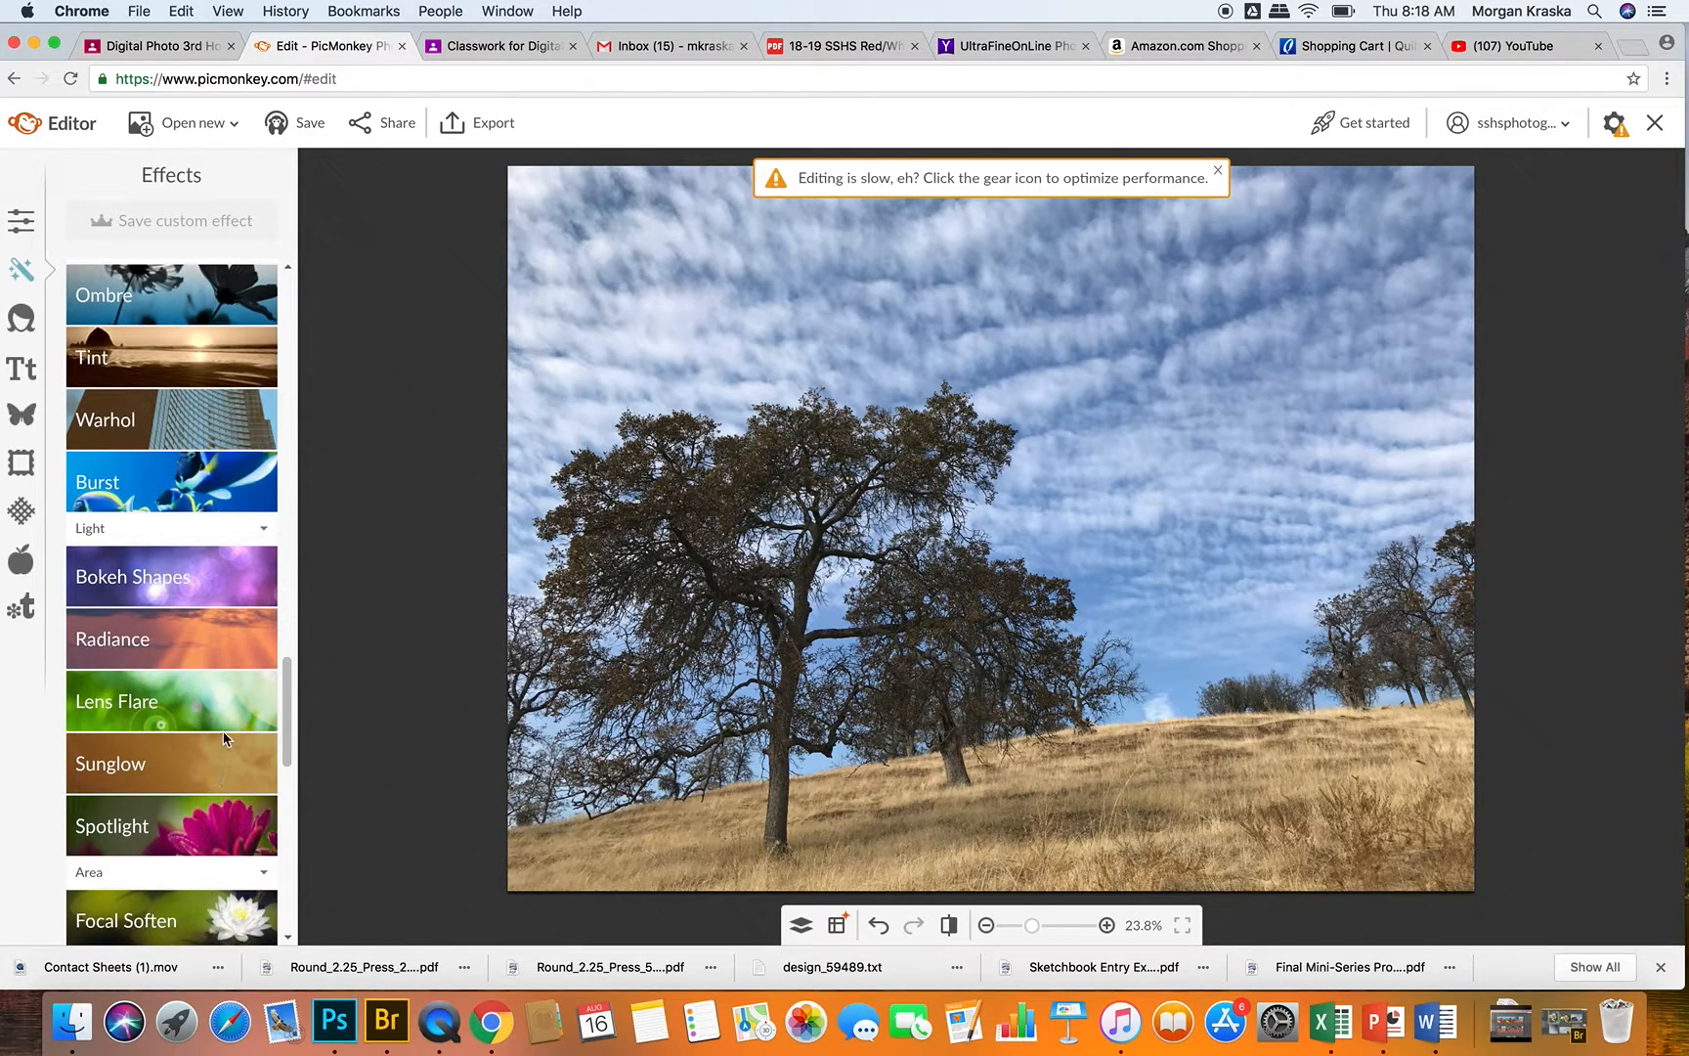
Preview the Radiance effect and a Lens Flare repositioned in the upper part of the sky, cancelling both
{"action": "left_click", "coordinate": [202, 636]}
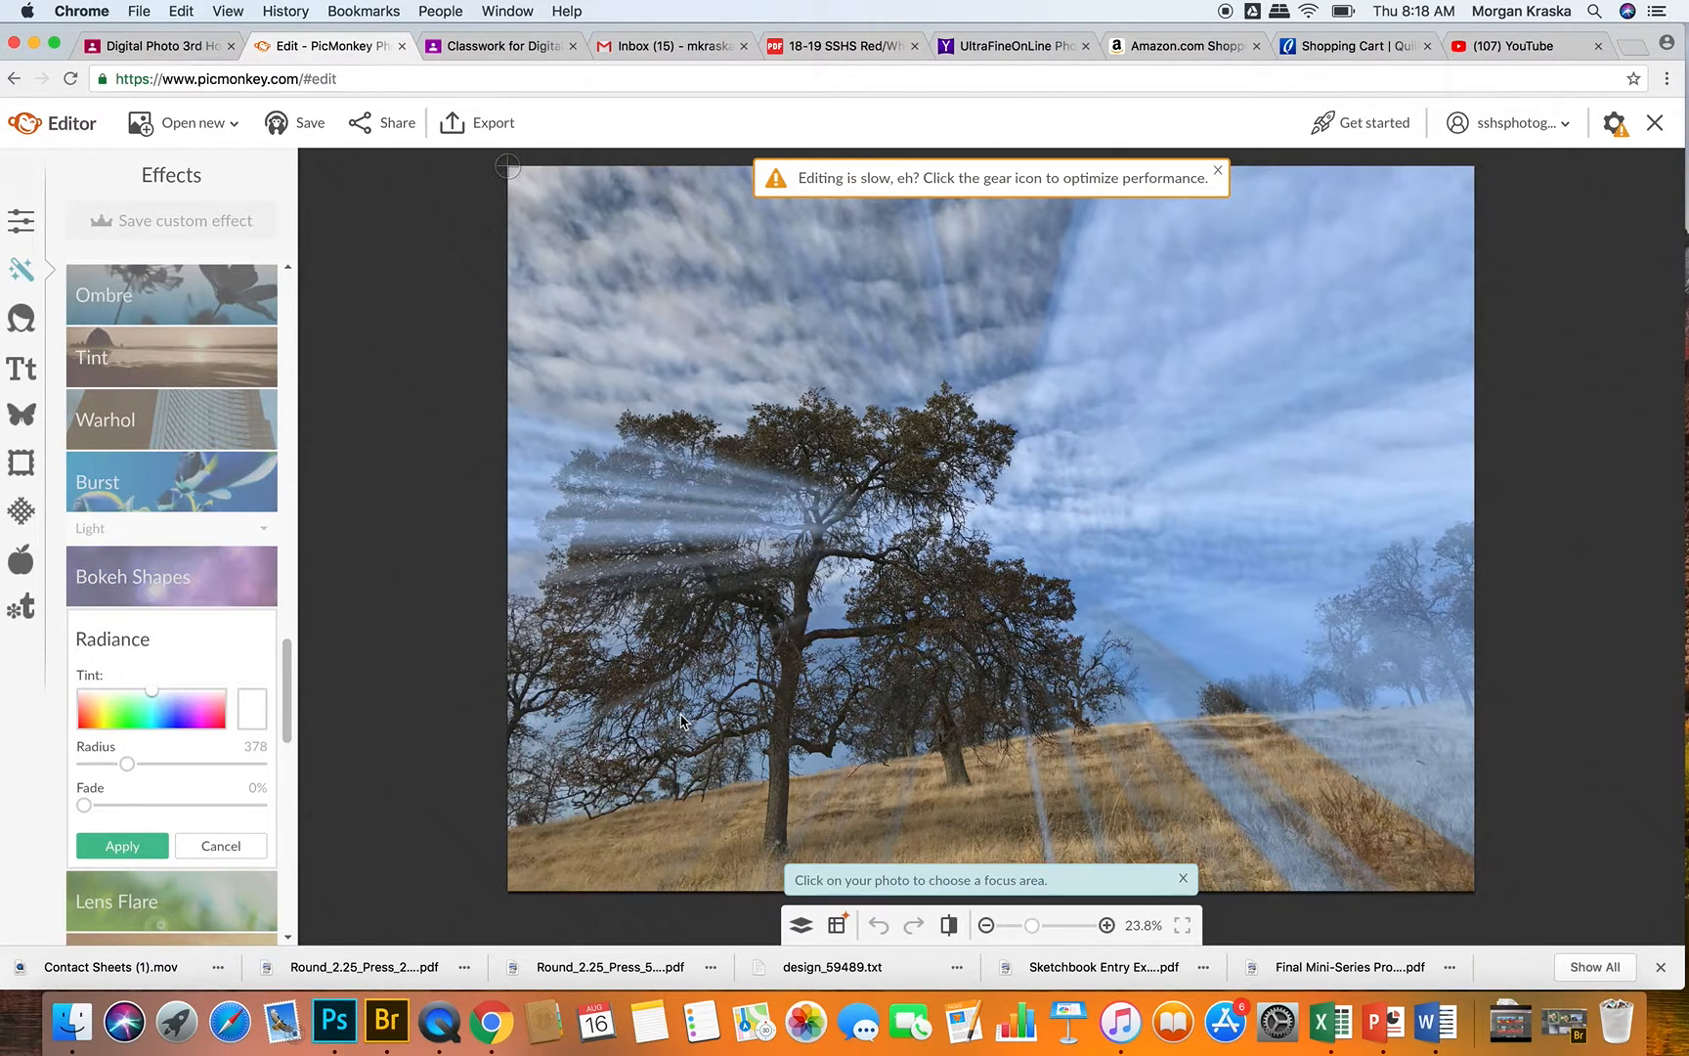
{"action": "left_click", "coordinate": [251, 846]}
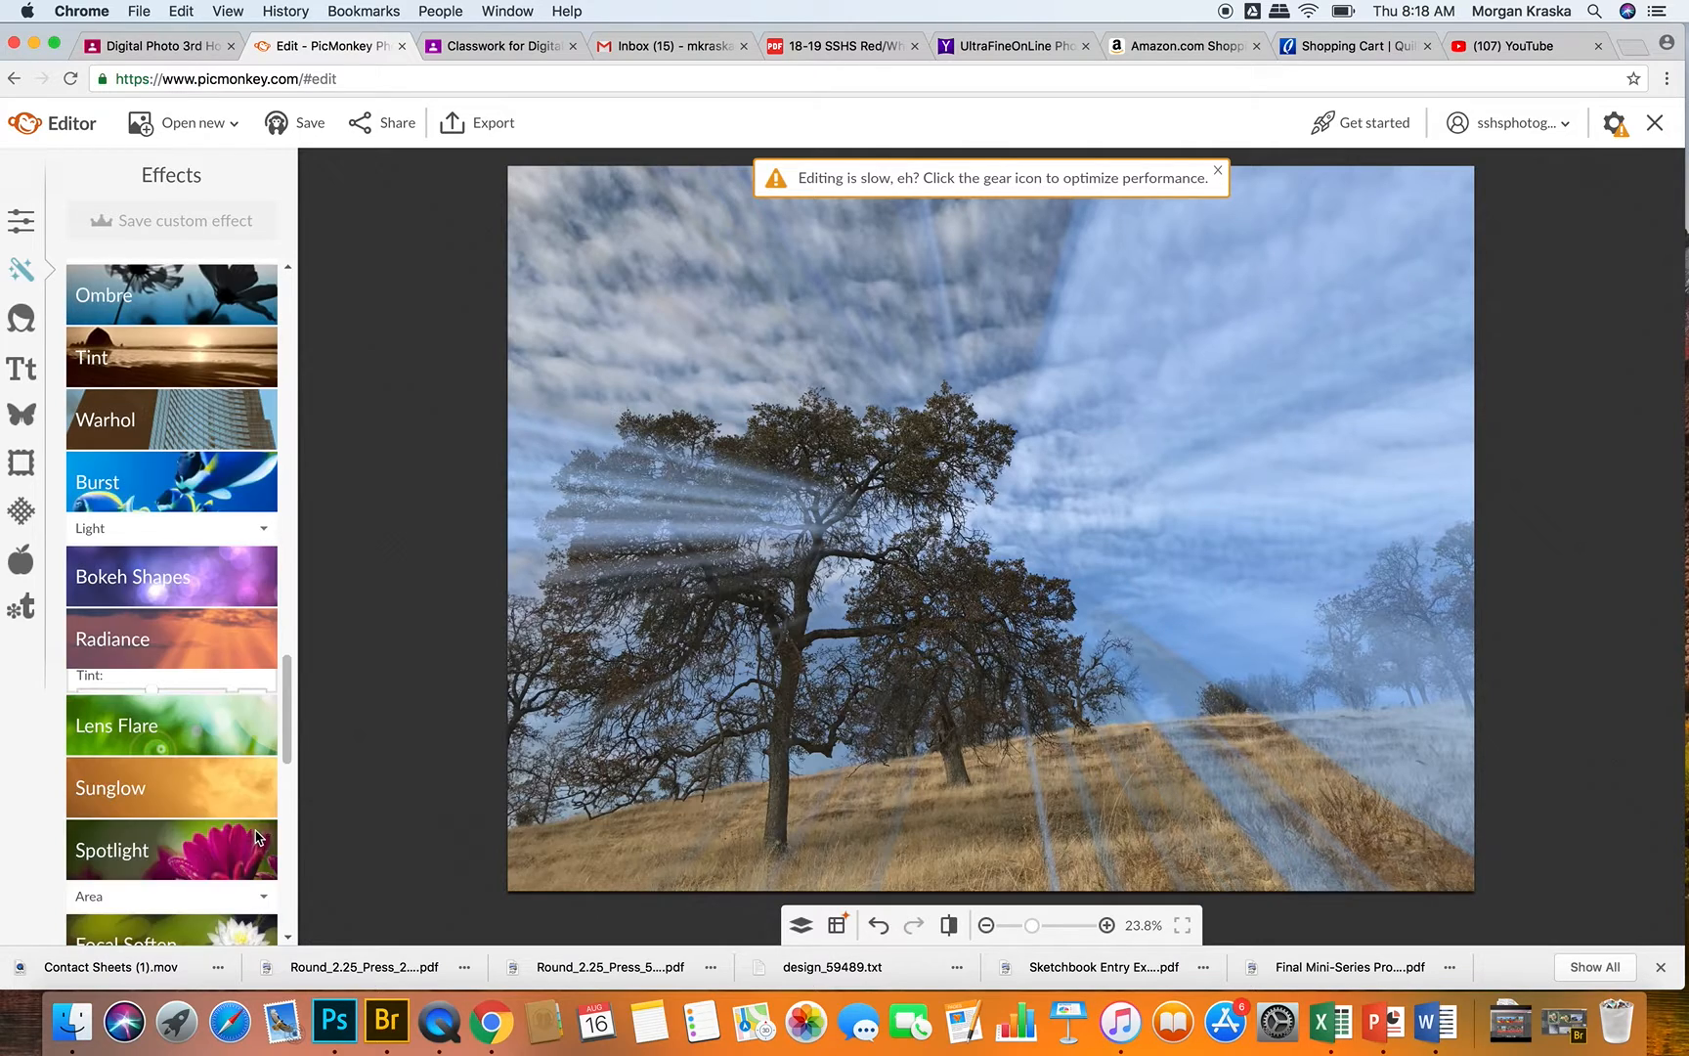
{"action": "left_click", "coordinate": [242, 702]}
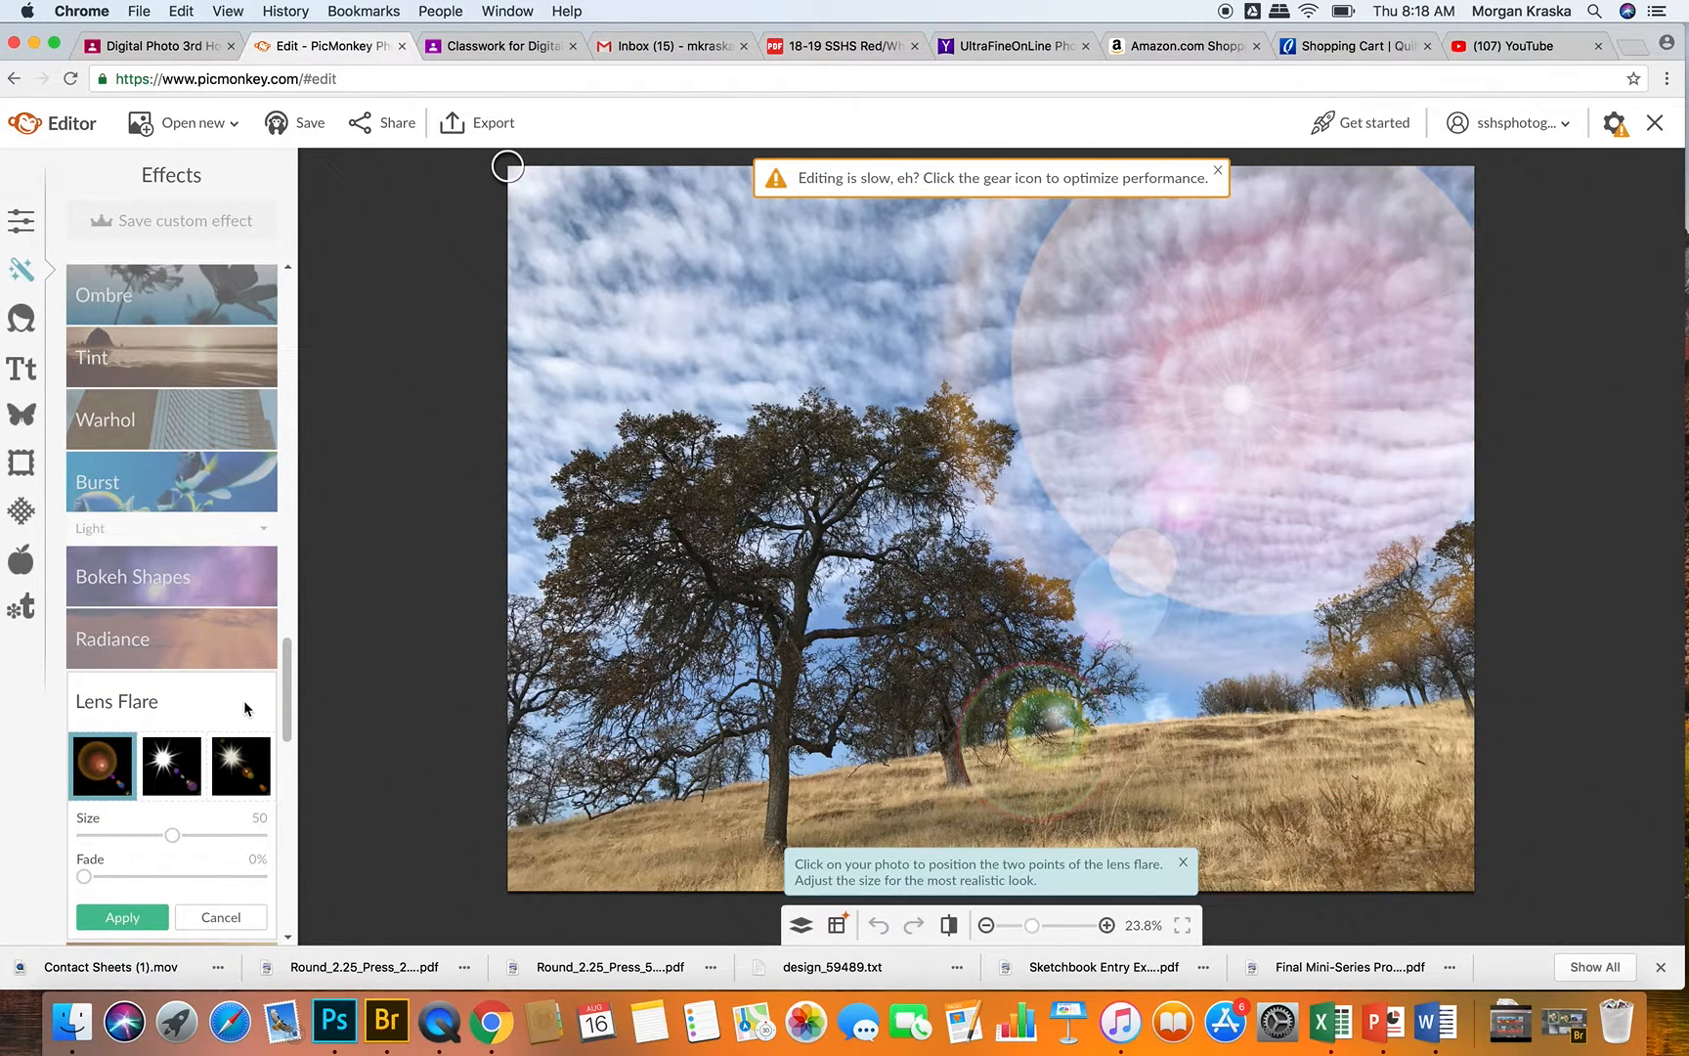
{"action": "left_click_drag", "start_coordinate": [1256, 391], "coordinate": [1271, 351]}
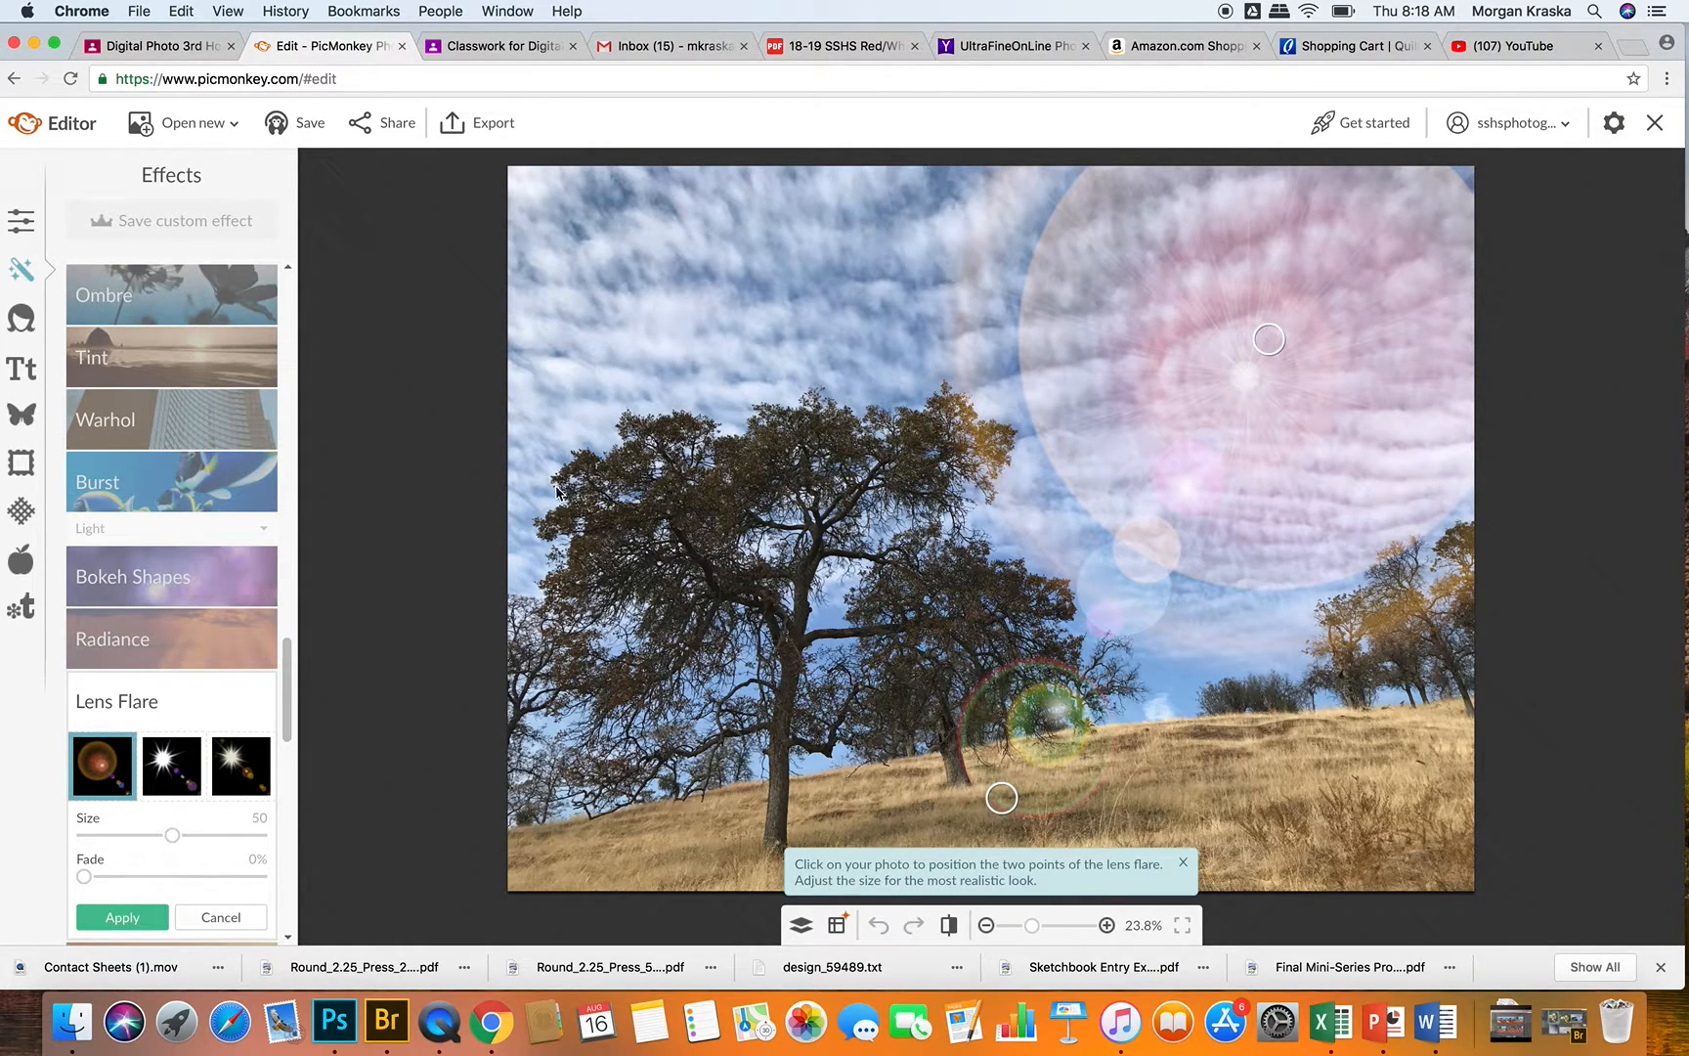
{"action": "left_click", "coordinate": [219, 917]}
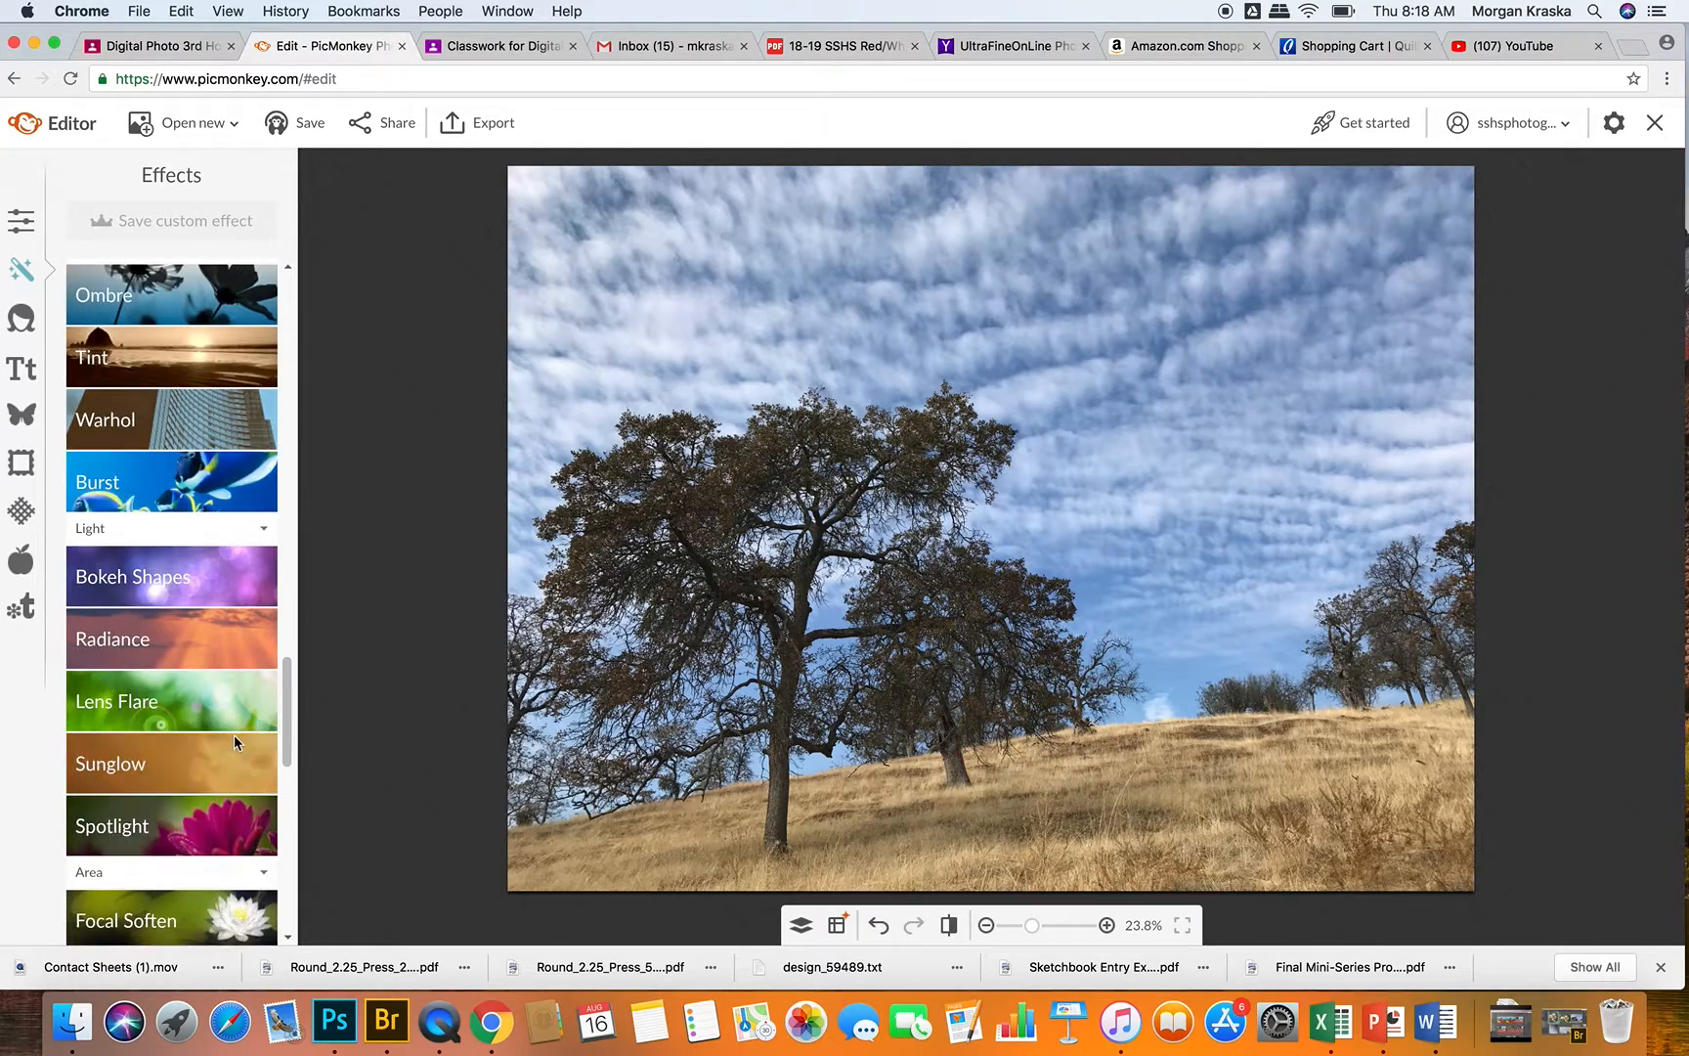
Look through the remaining effects down to the Advanced group and the available Touch Up tools
{"action": "scroll", "coordinate": [233, 734], "scroll_direction": "down", "scroll_amount": 10}
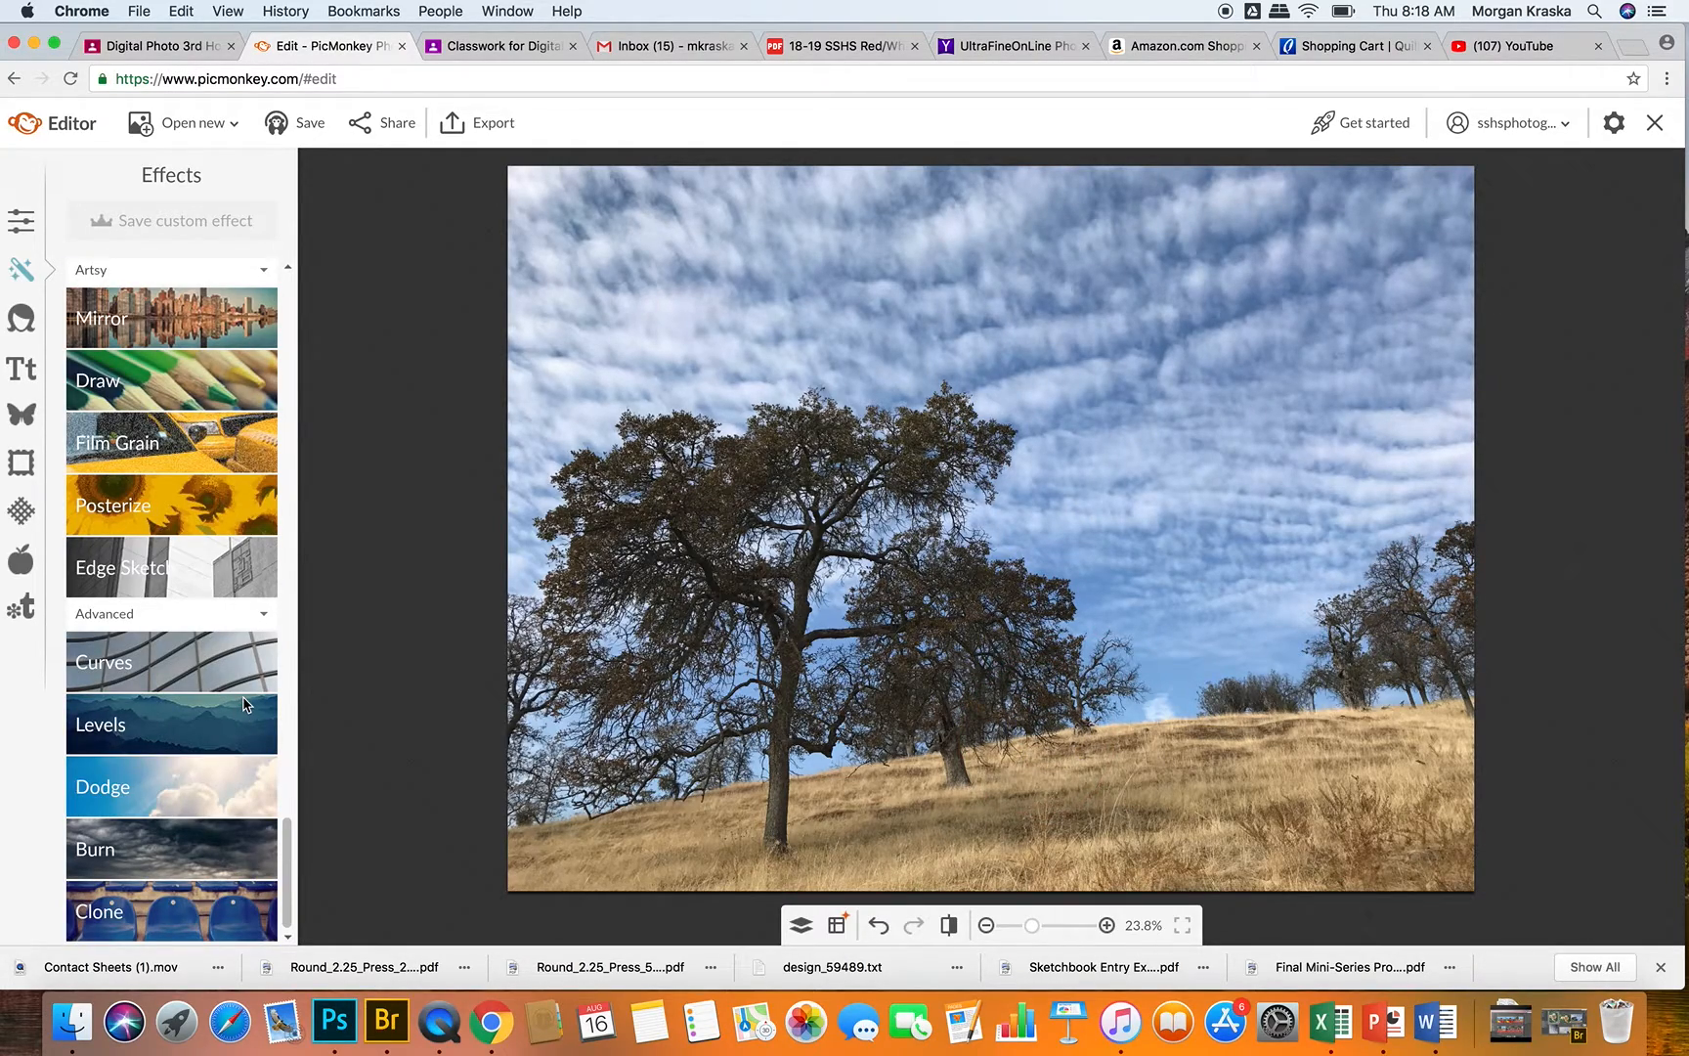
{"action": "scroll", "coordinate": [244, 697], "scroll_direction": "up", "scroll_amount": 15}
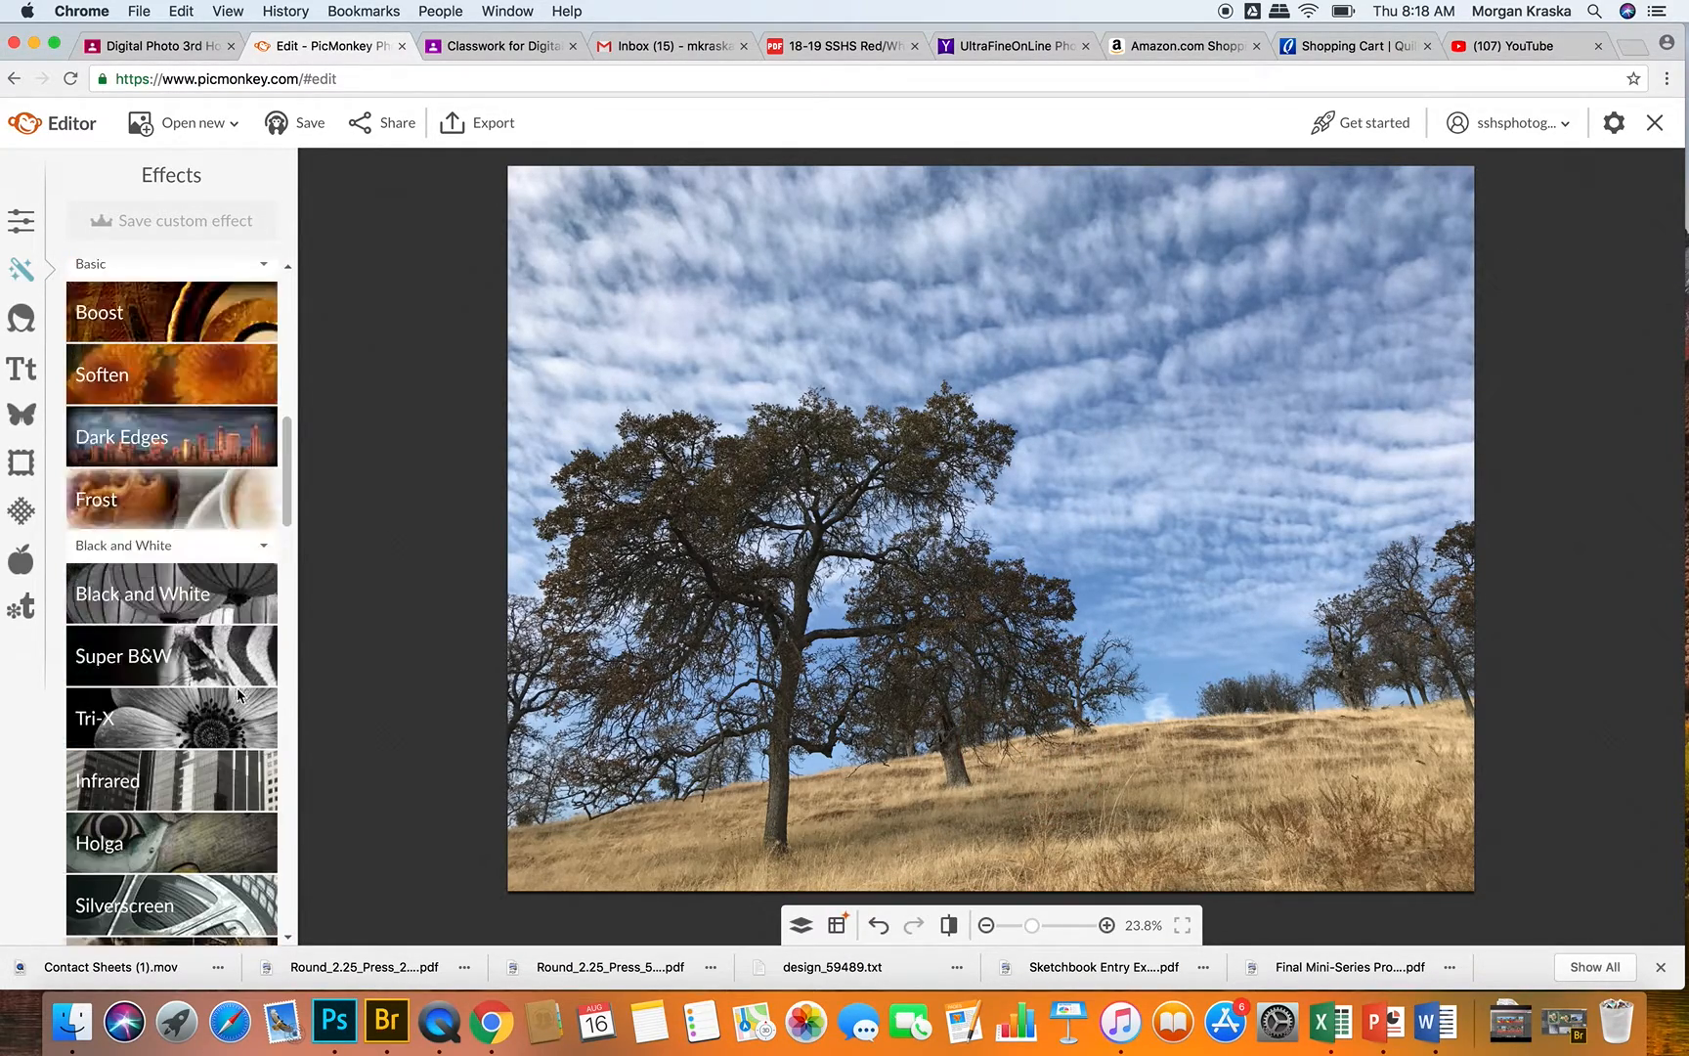
{"action": "left_click", "coordinate": [21, 317]}
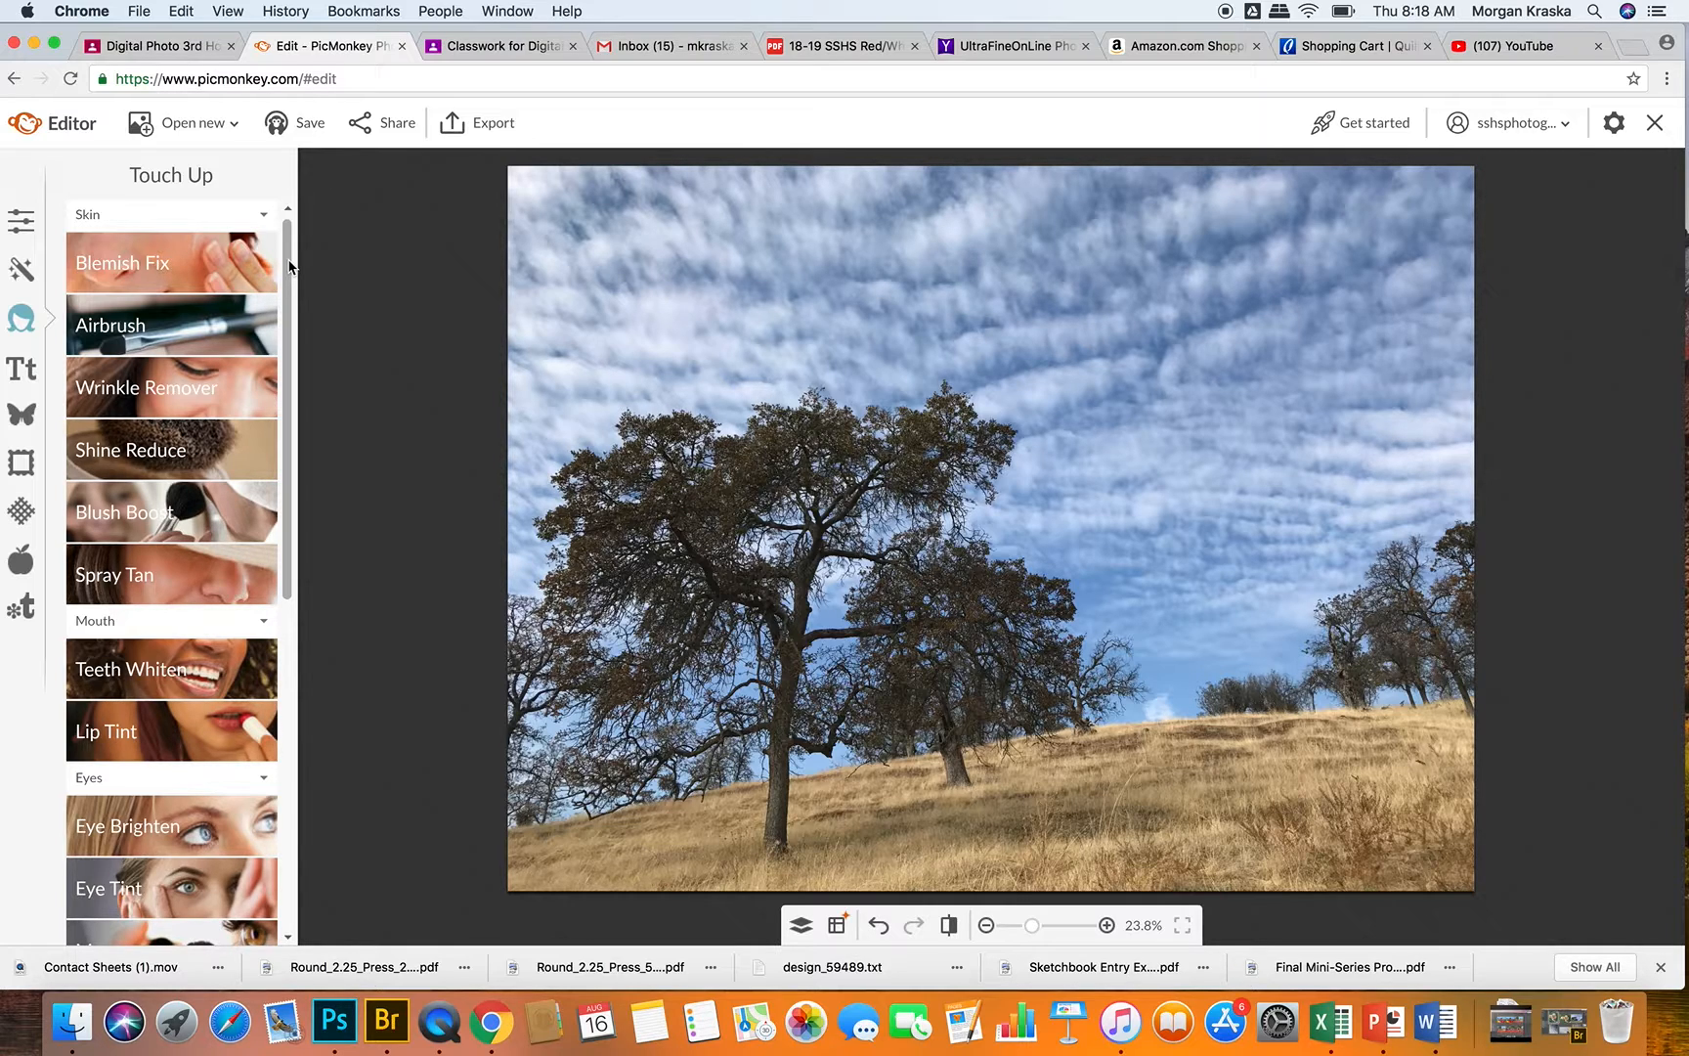
{"action": "mouse_move", "coordinate": [289, 264]}
{"action": "left_mouse_down"}
{"action": "mouse_move", "coordinate": [321, 408]}
{"action": "mouse_move", "coordinate": [316, 482]}
{"action": "mouse_move", "coordinate": [296, 231]}
{"action": "left_mouse_up"}
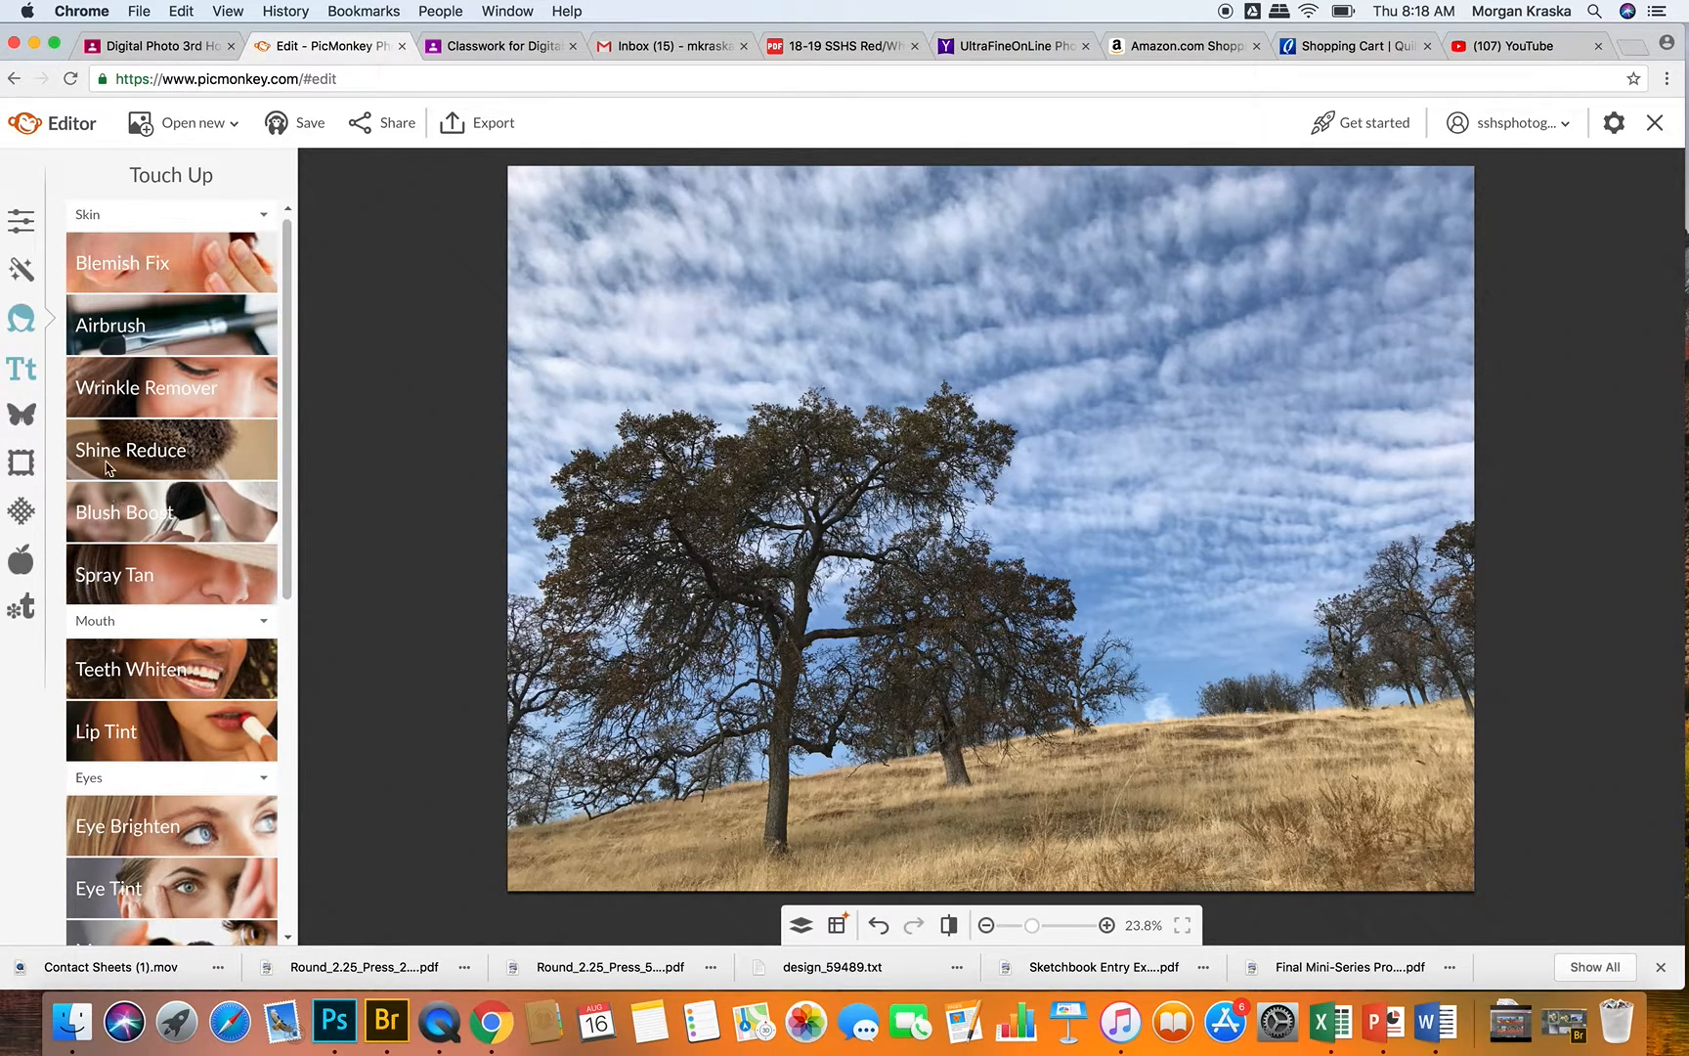
Choose the Stroke Dimension font and add a text box to the photo
{"action": "left_click", "coordinate": [21, 364]}
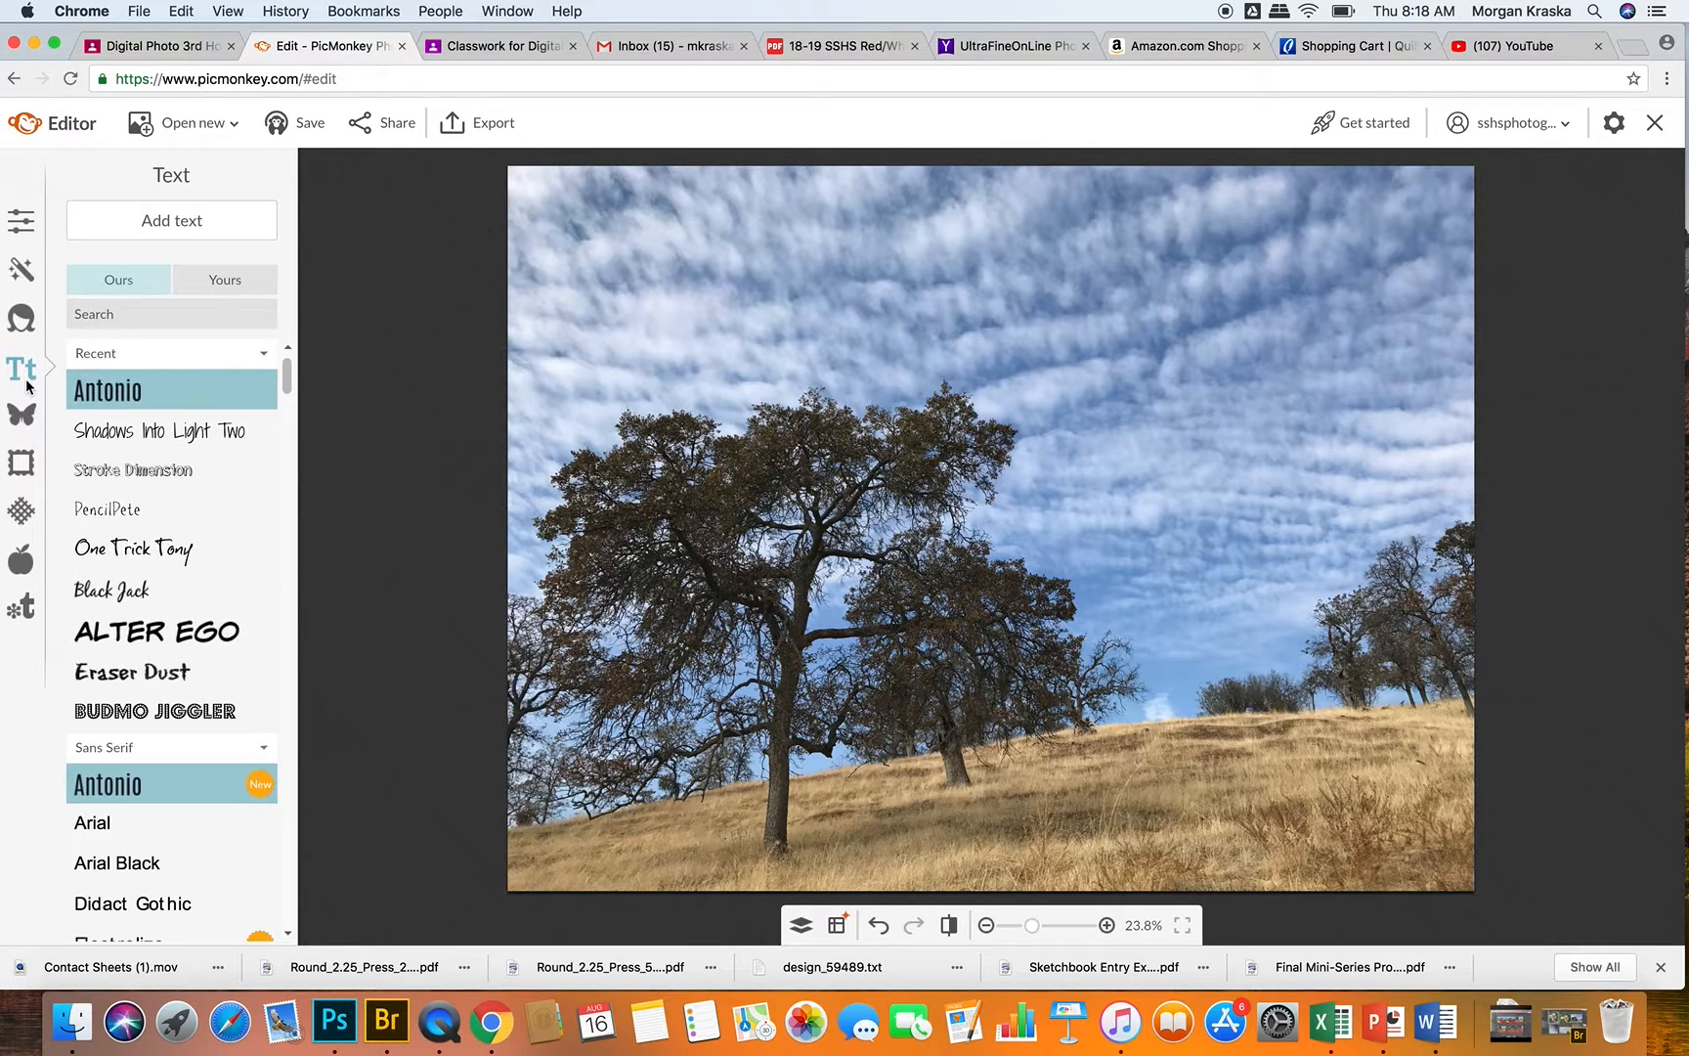
{"action": "scroll", "coordinate": [162, 729], "scroll_direction": "down", "scroll_amount": 10}
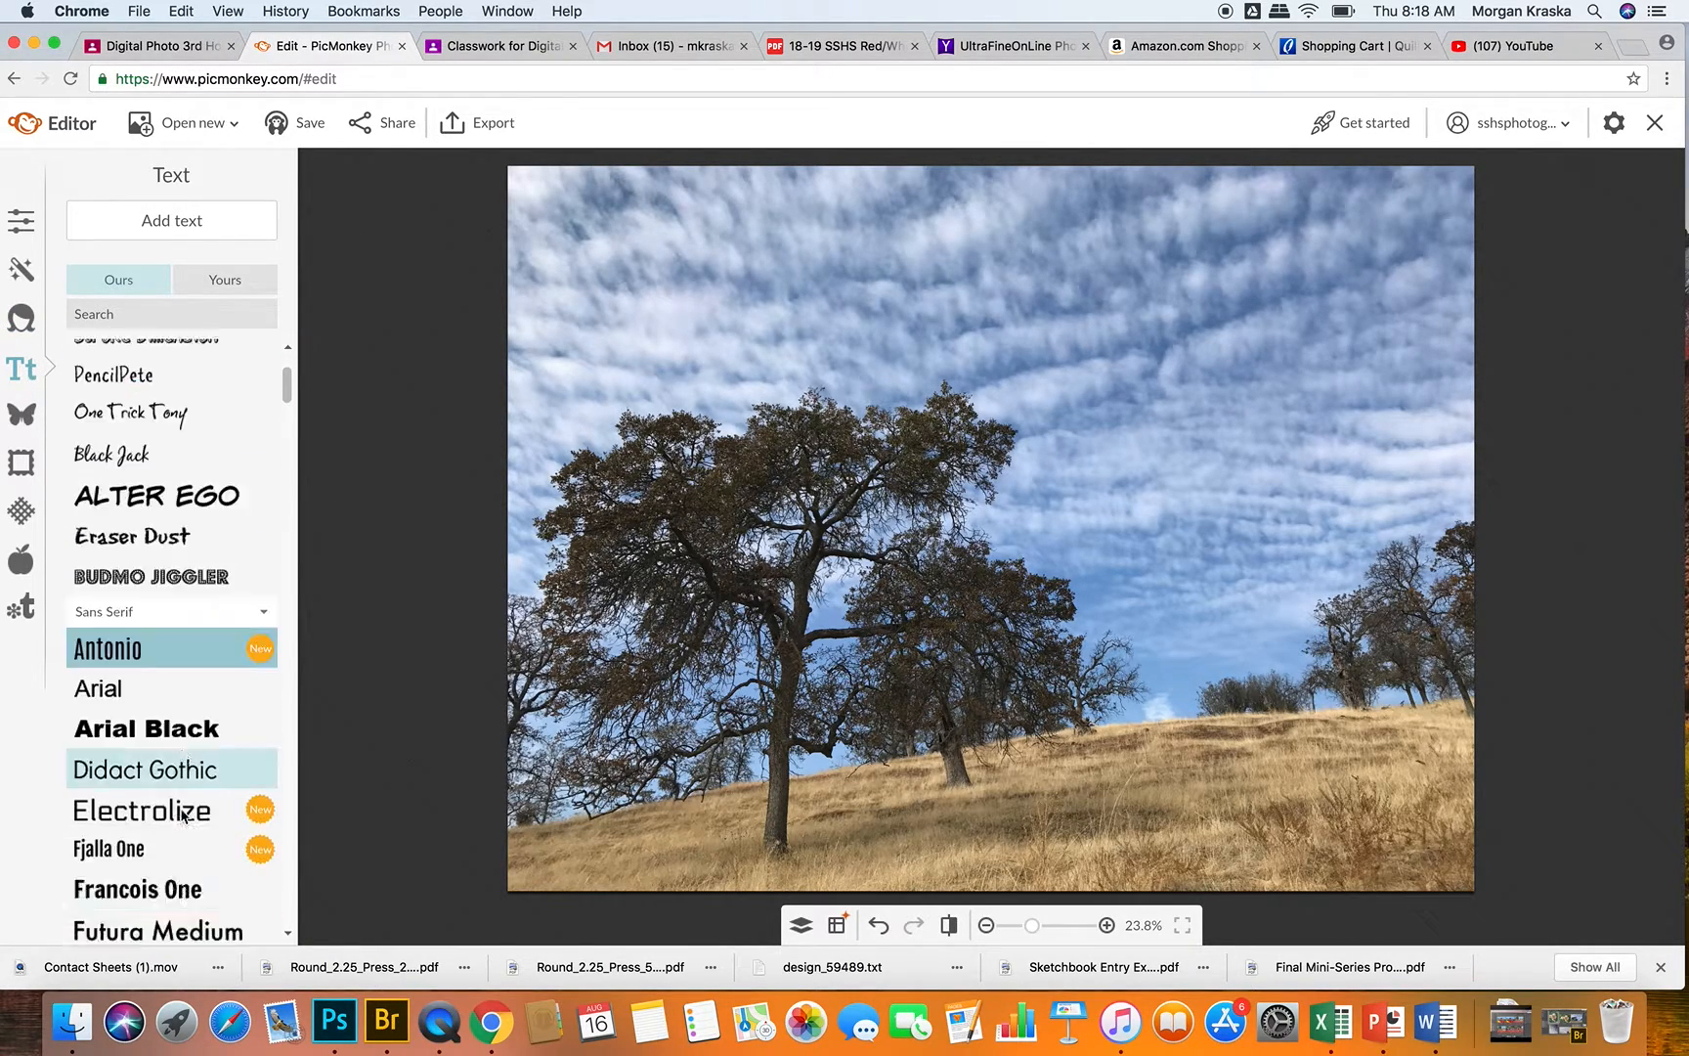
{"action": "scroll", "coordinate": [178, 782], "scroll_direction": "up", "scroll_amount": 10}
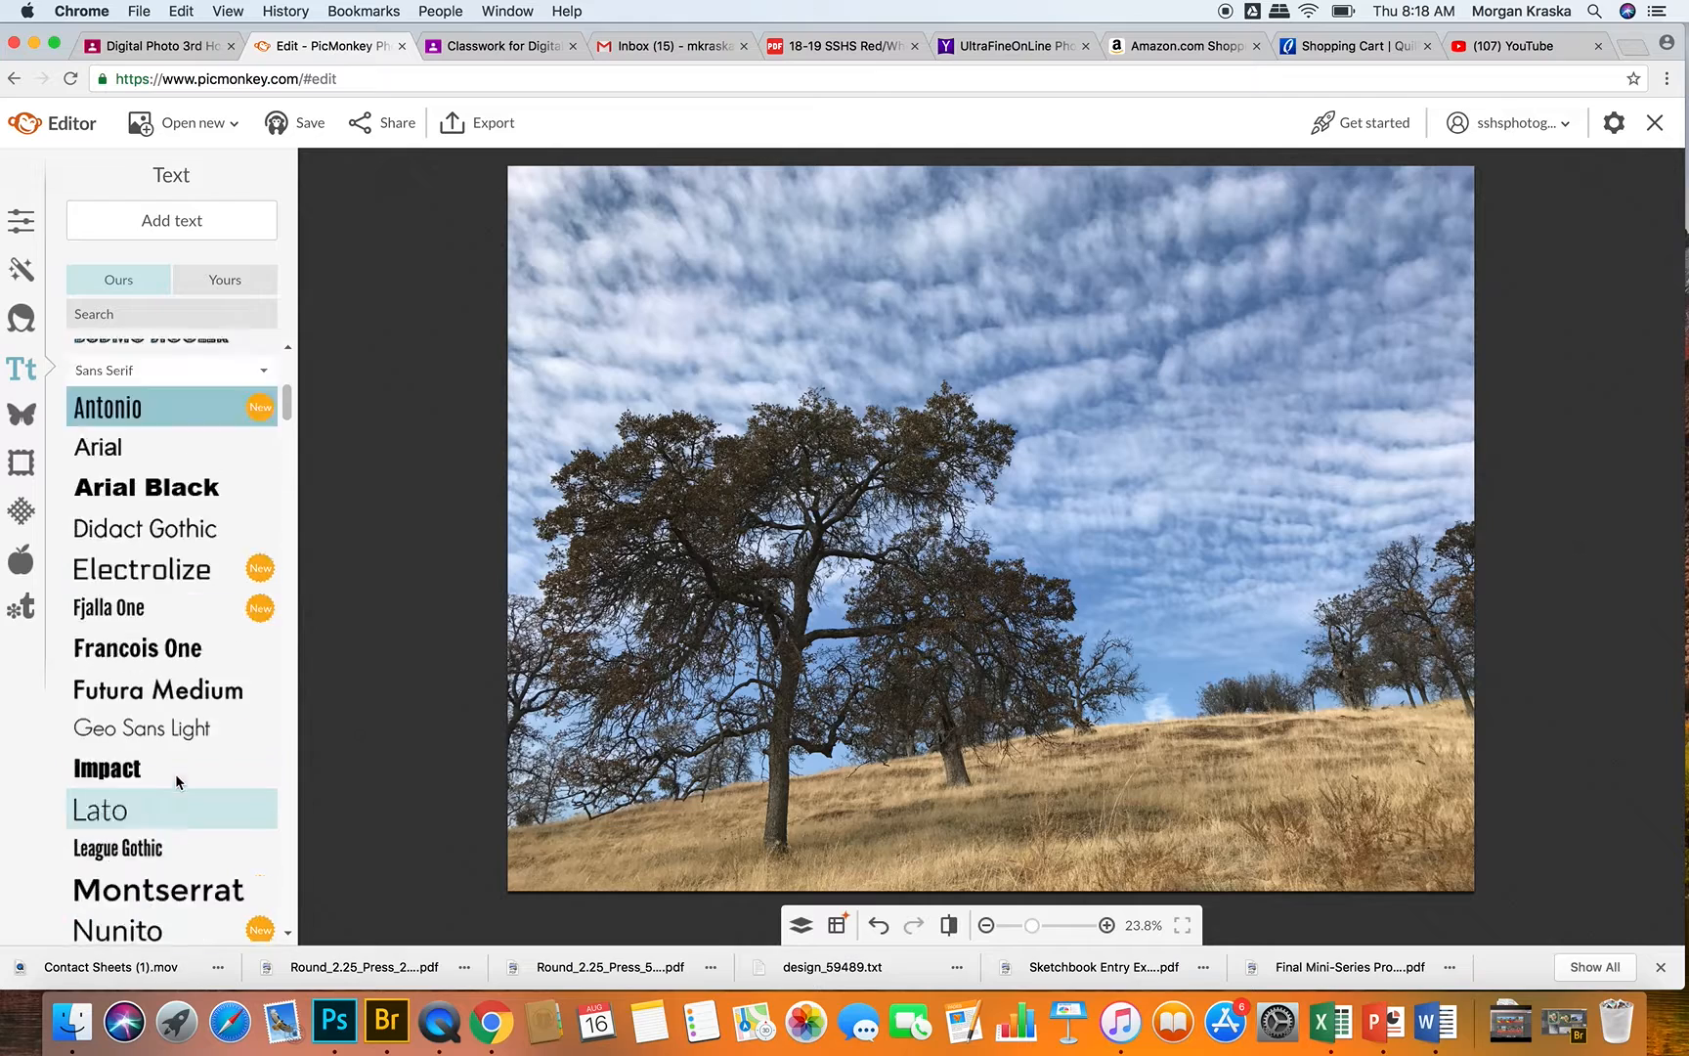
{"action": "left_click", "coordinate": [176, 474]}
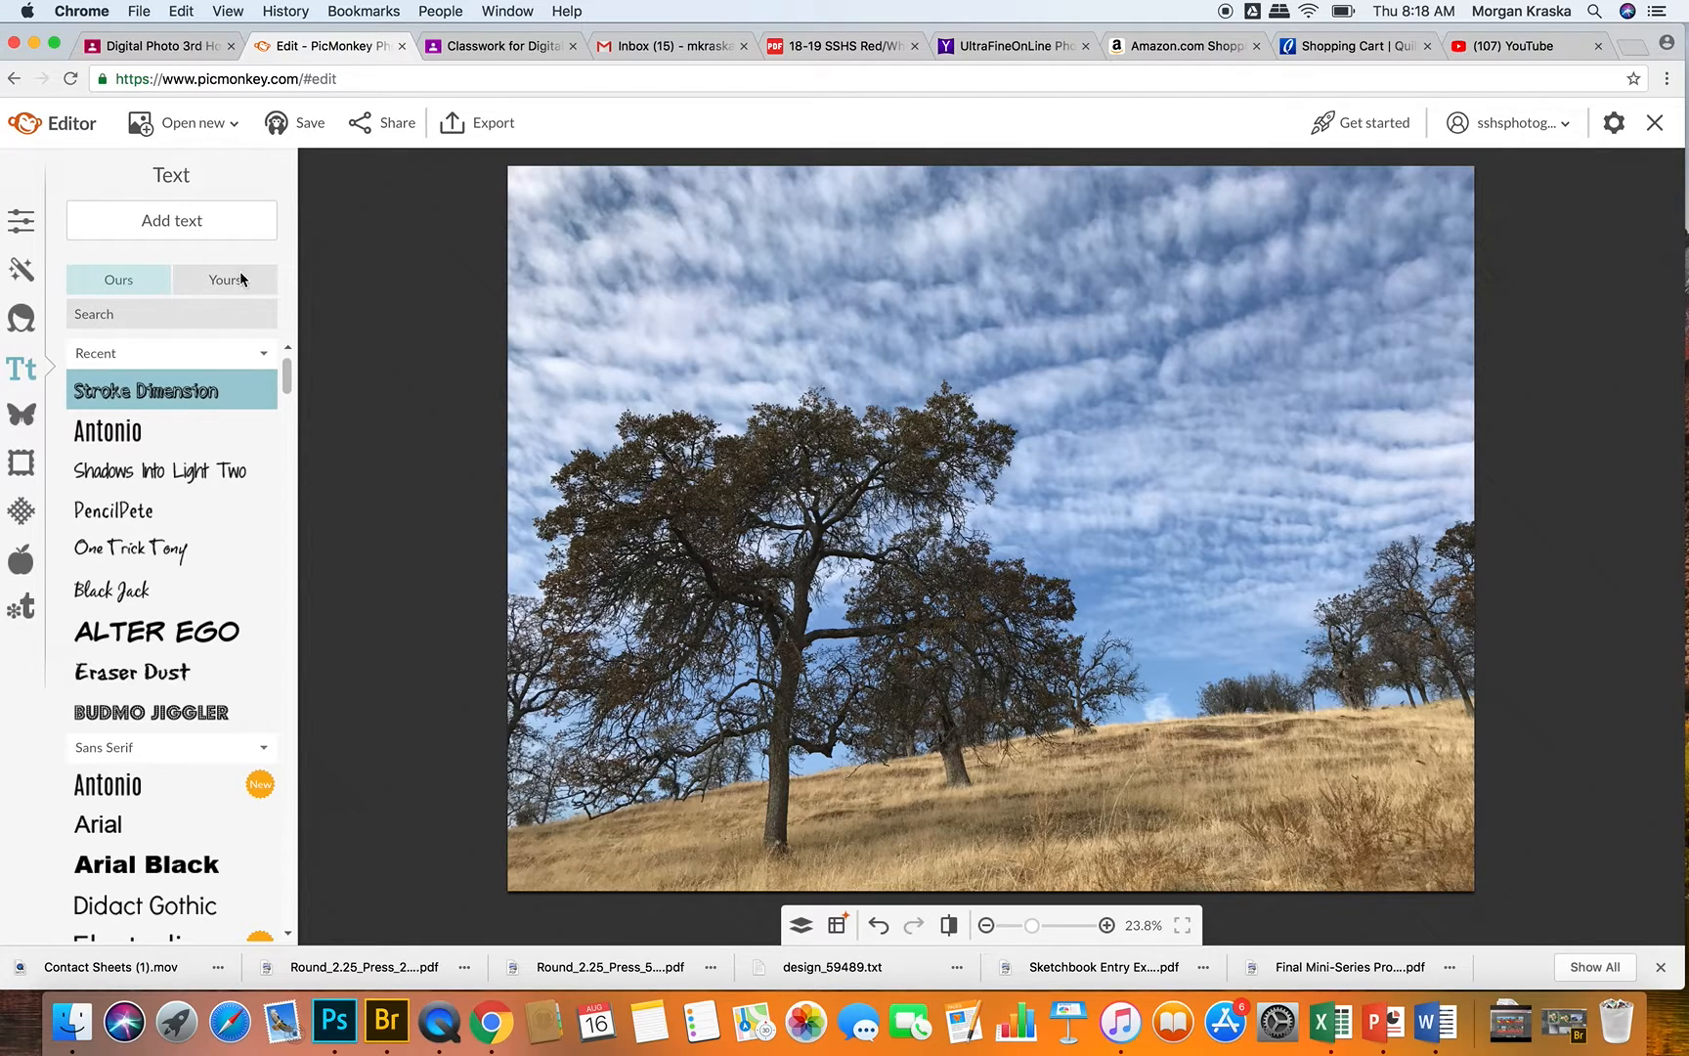
{"action": "left_click", "coordinate": [171, 220]}
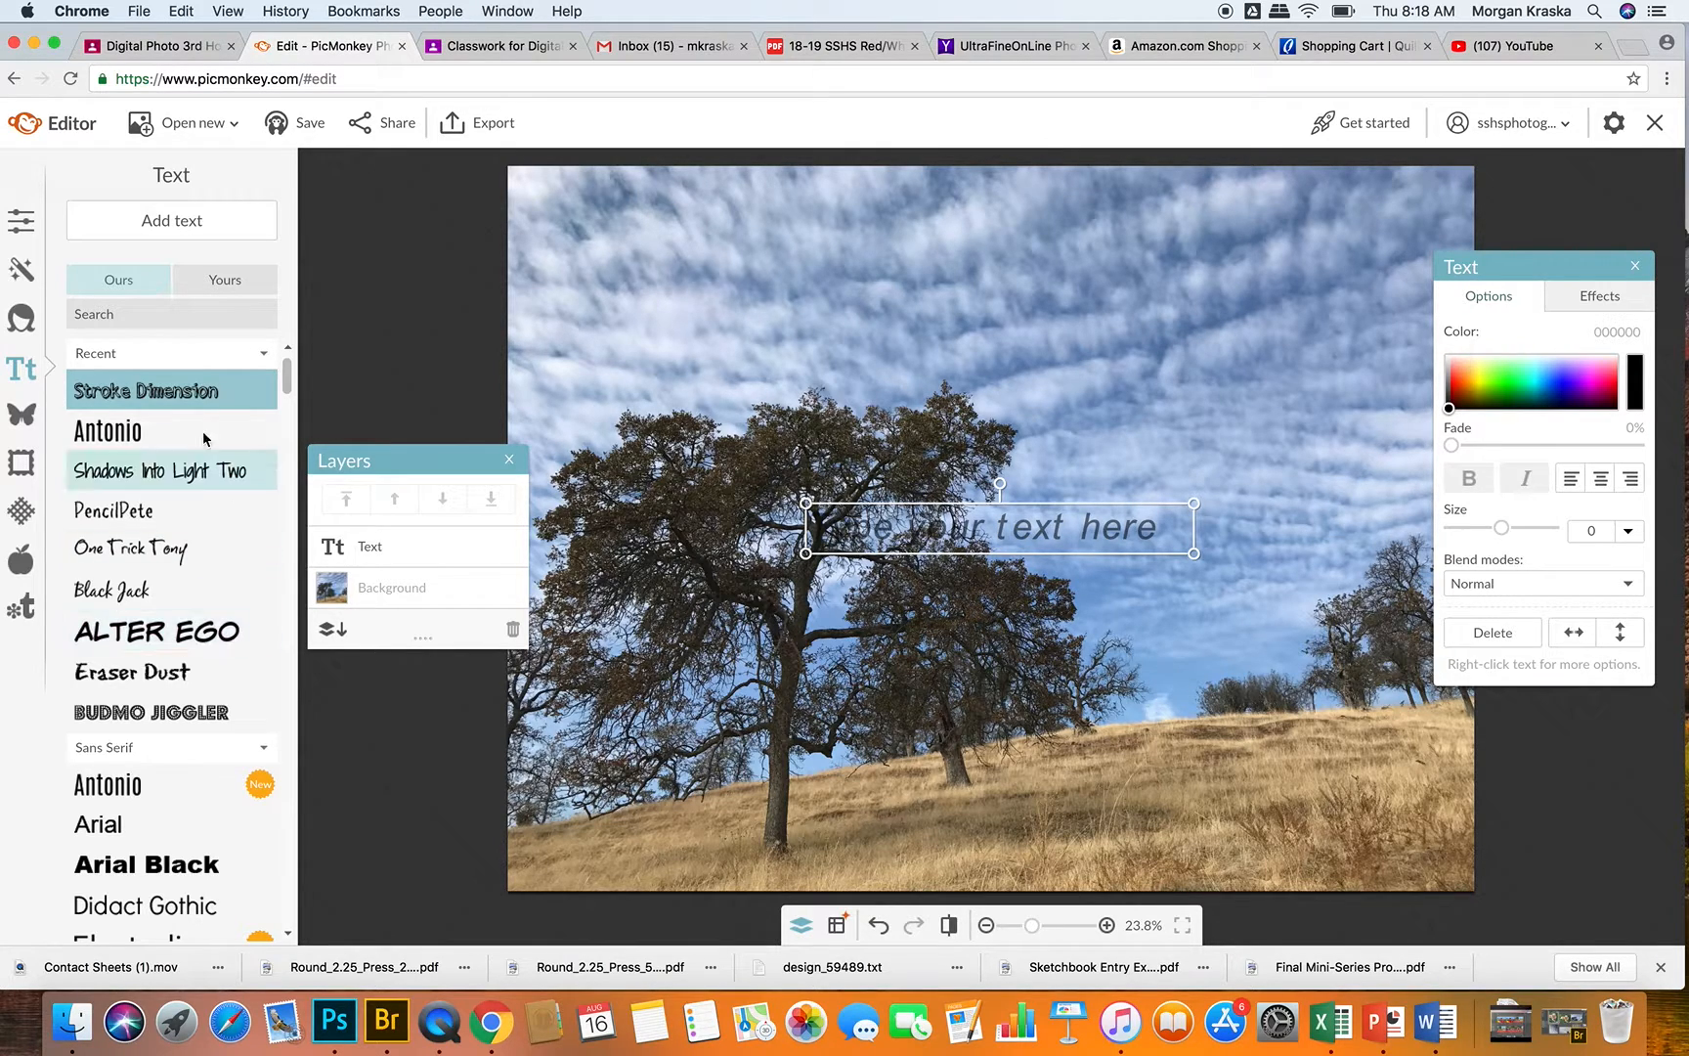
Look through the available fonts and close the Text and Layers palettes without entering any text
{"action": "scroll", "coordinate": [199, 510], "scroll_direction": "down", "scroll_amount": 5}
{"action": "scroll", "coordinate": [217, 665], "scroll_direction": "down", "scroll_amount": 20}
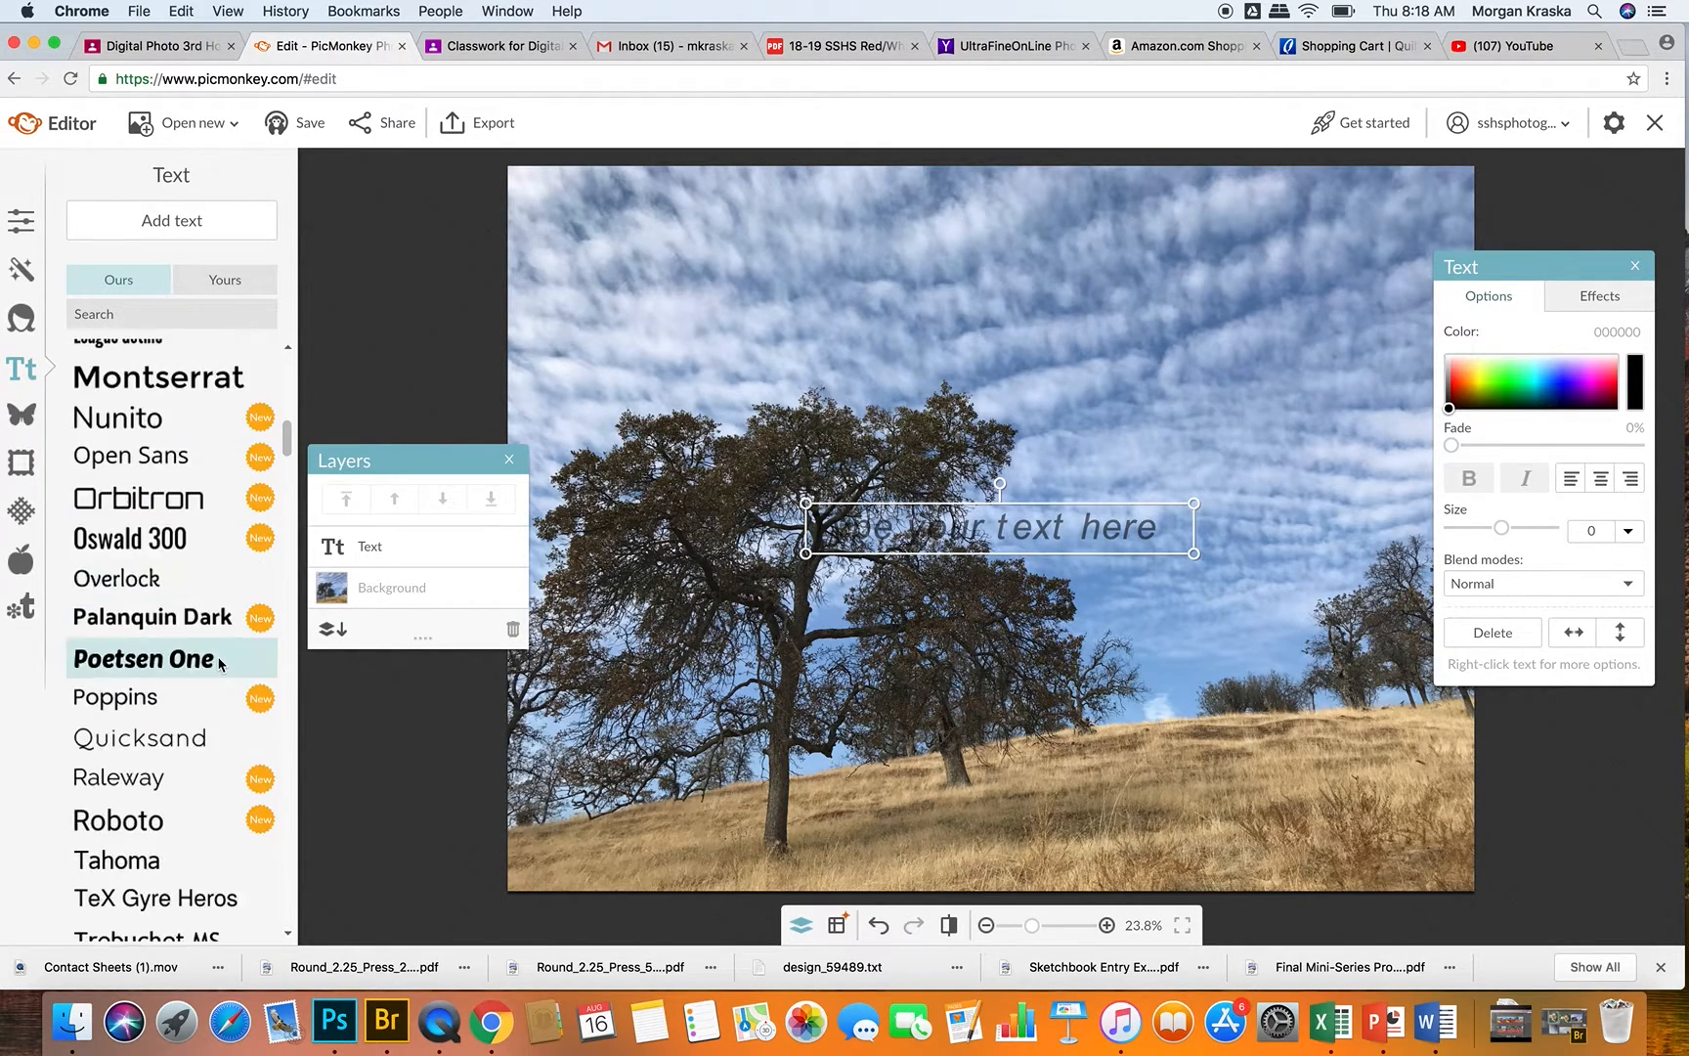
{"action": "scroll", "coordinate": [224, 662], "scroll_direction": "down", "scroll_amount": 15}
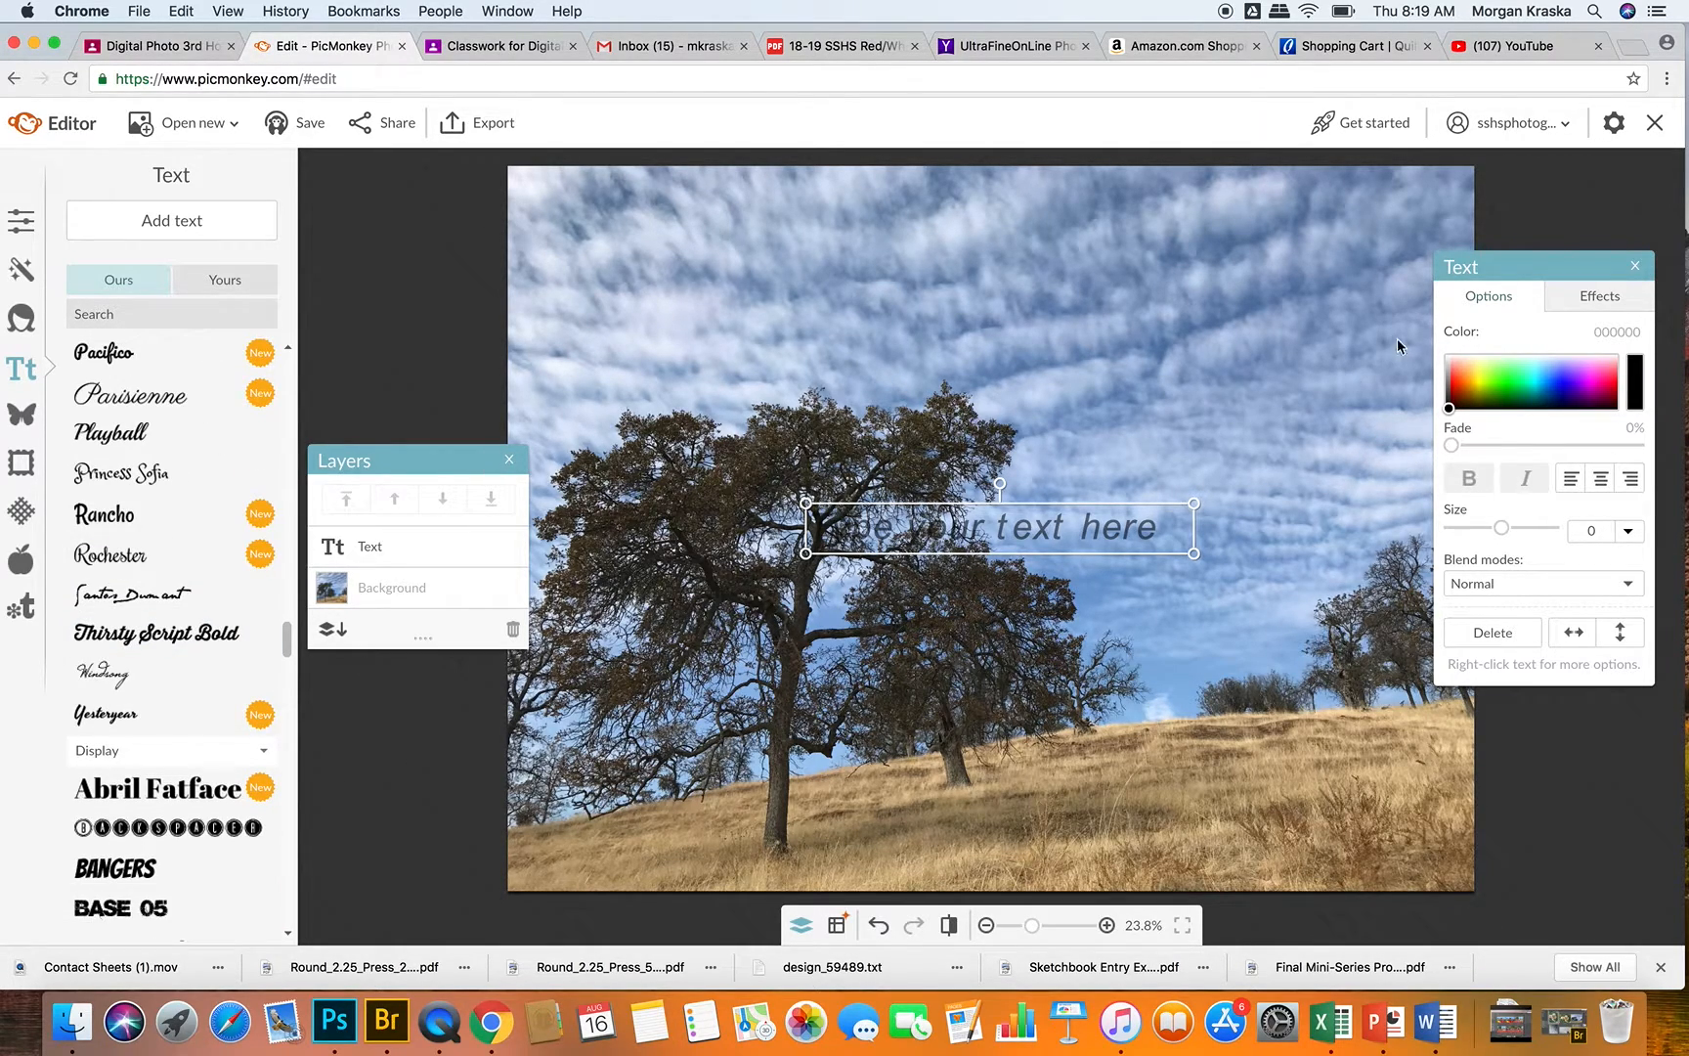
{"action": "left_click", "coordinate": [1636, 266]}
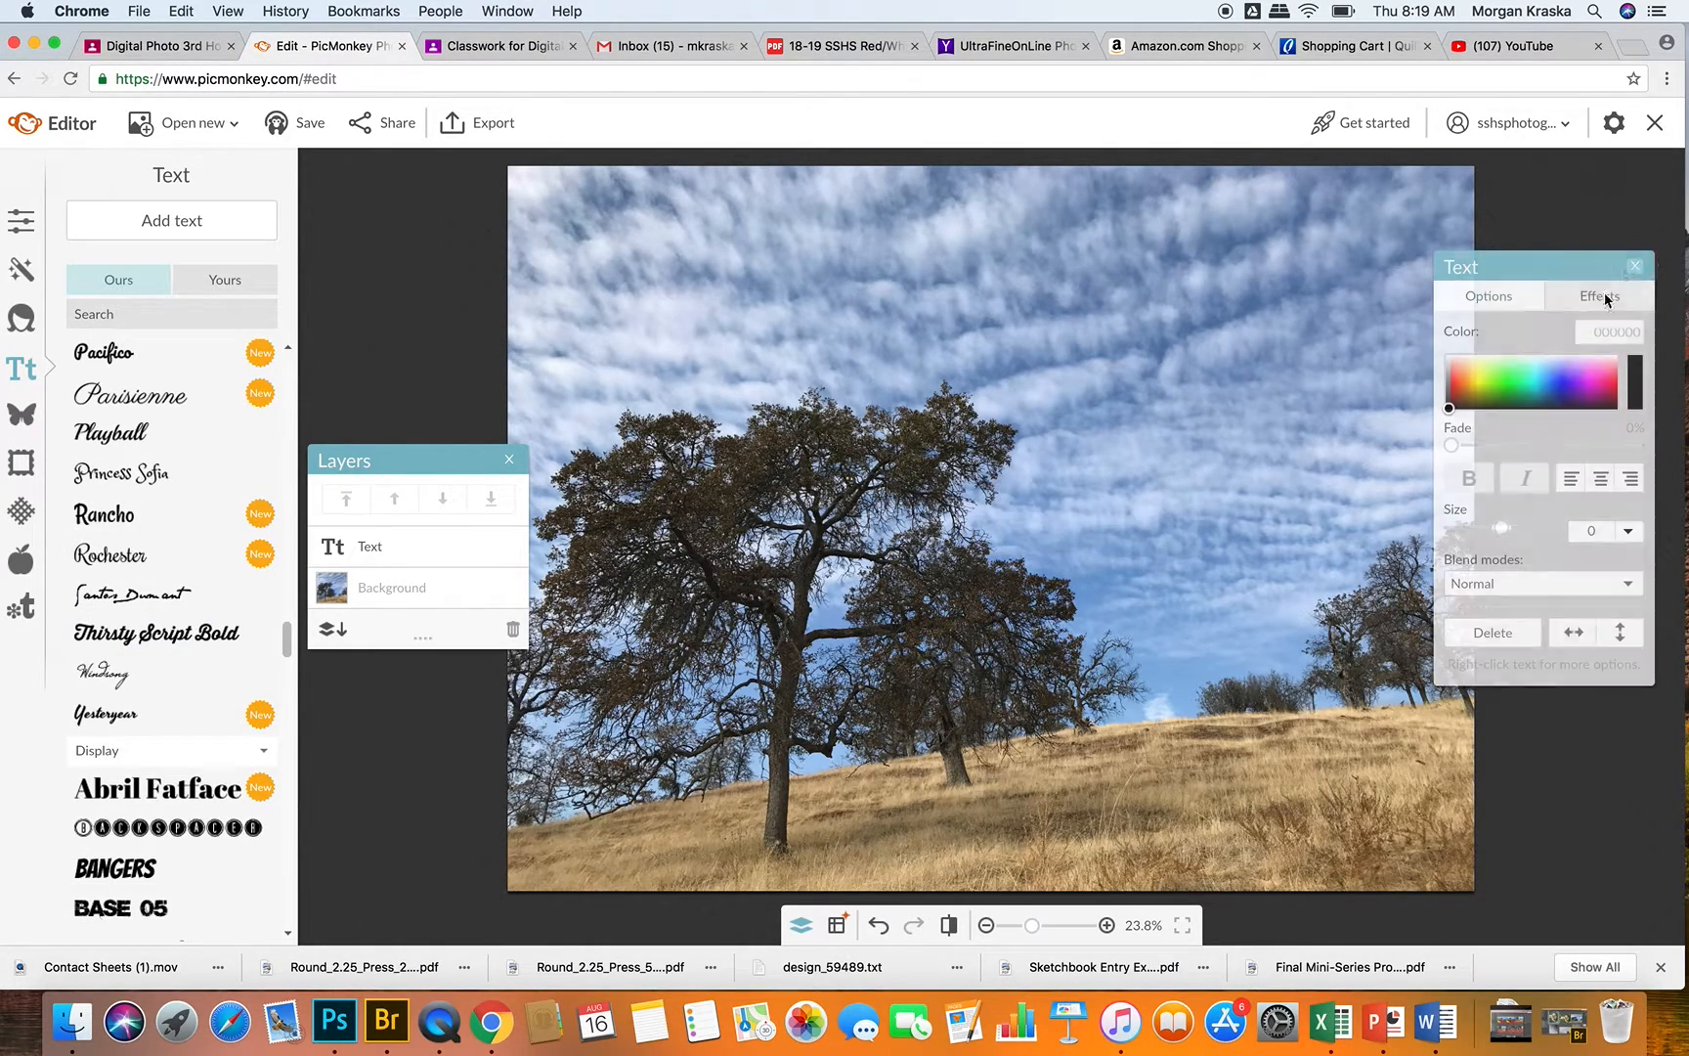
{"action": "left_click", "coordinate": [510, 460]}
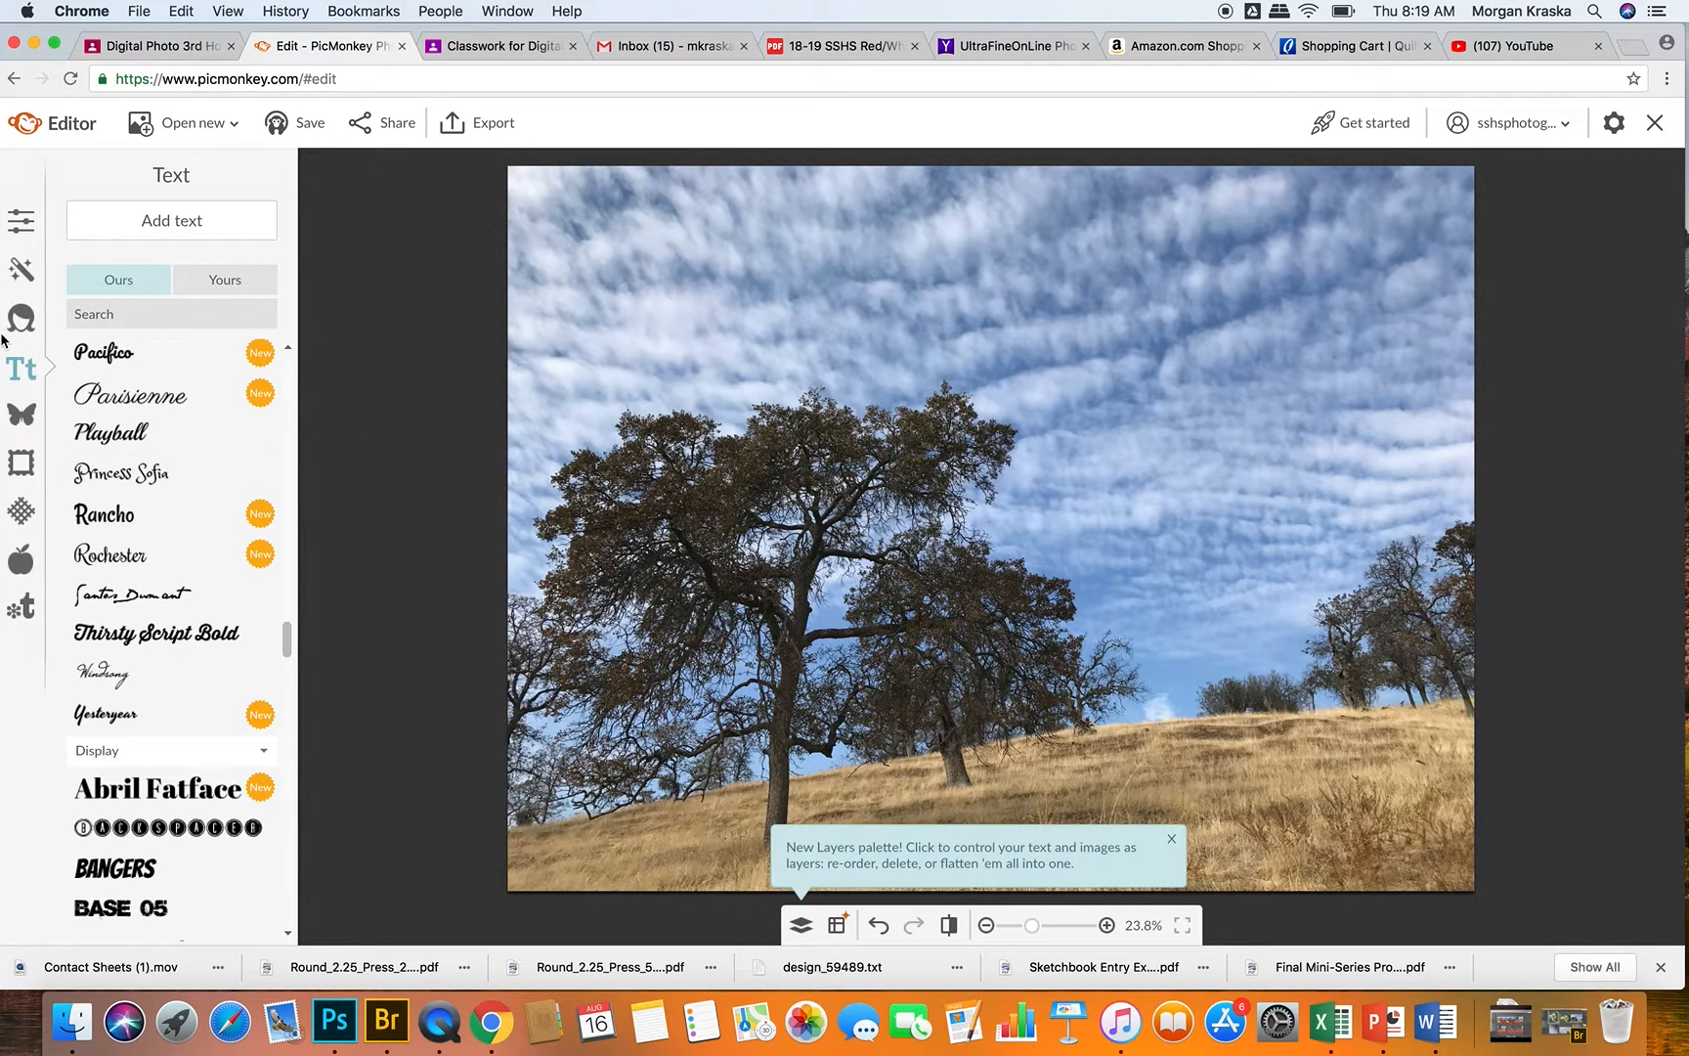
Add IMG_0089.jpg from the computer's Scavenger Hunt folder as an overlay on the photo
{"action": "left_click", "coordinate": [20, 416]}
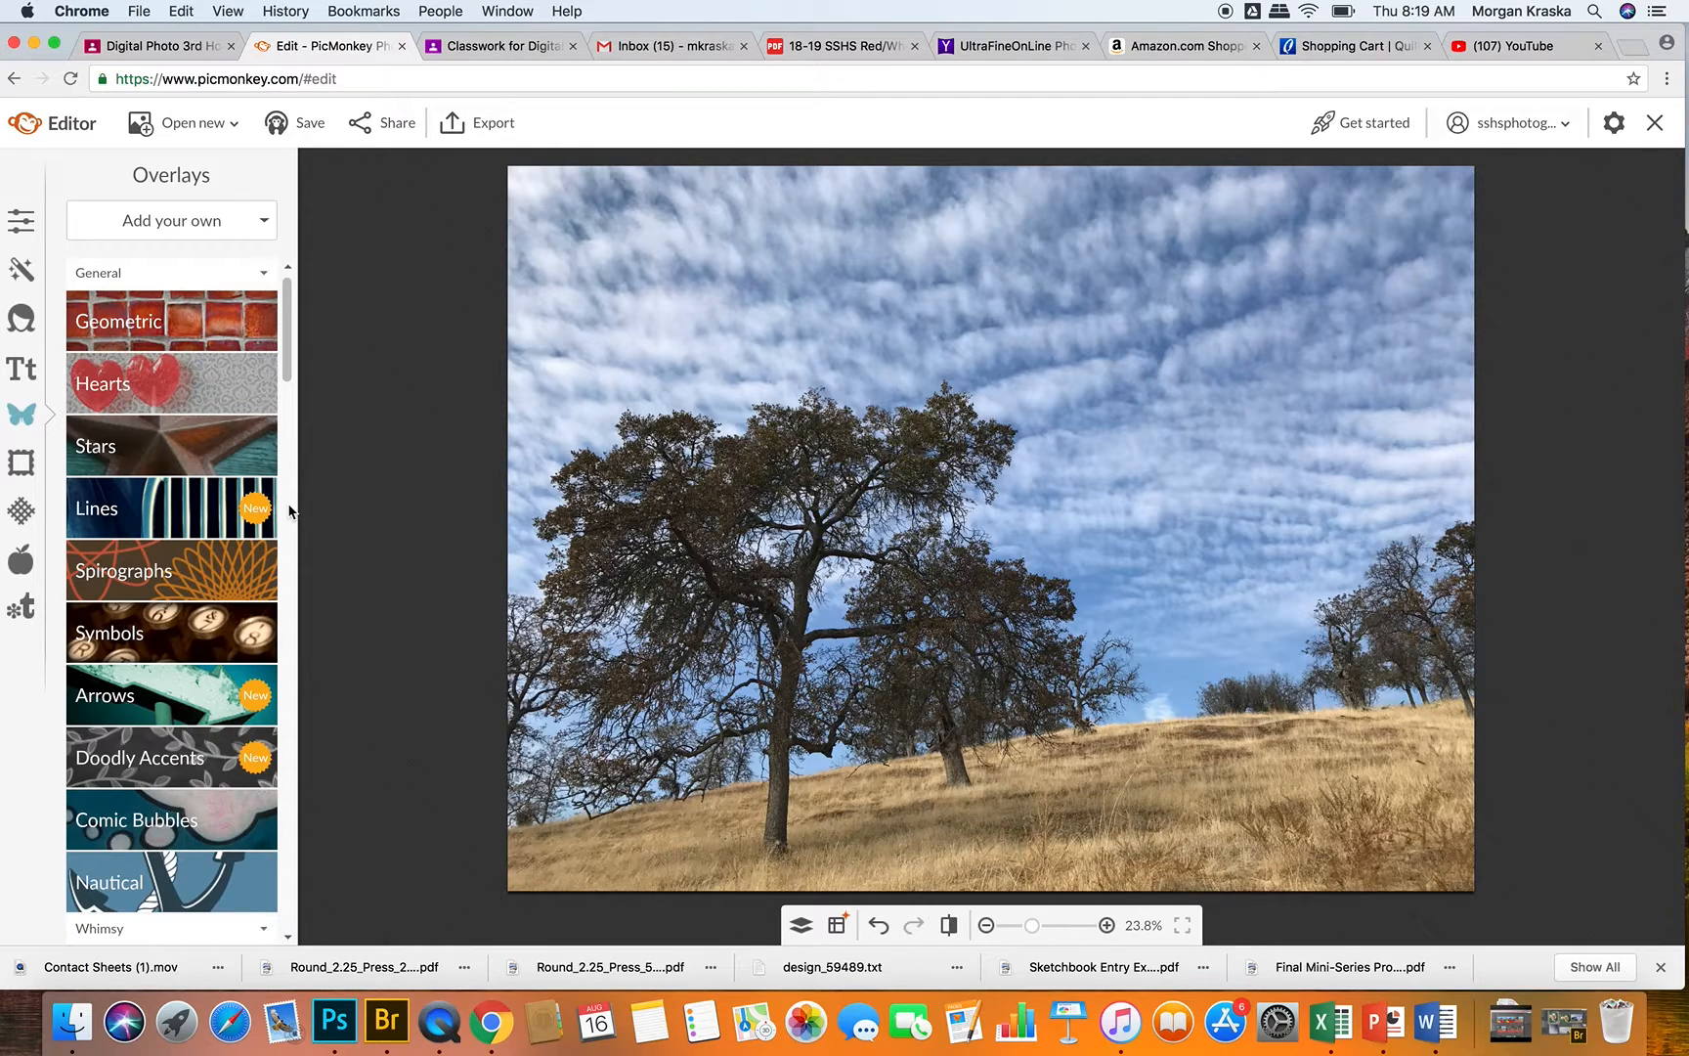
{"action": "left_click", "coordinate": [172, 220]}
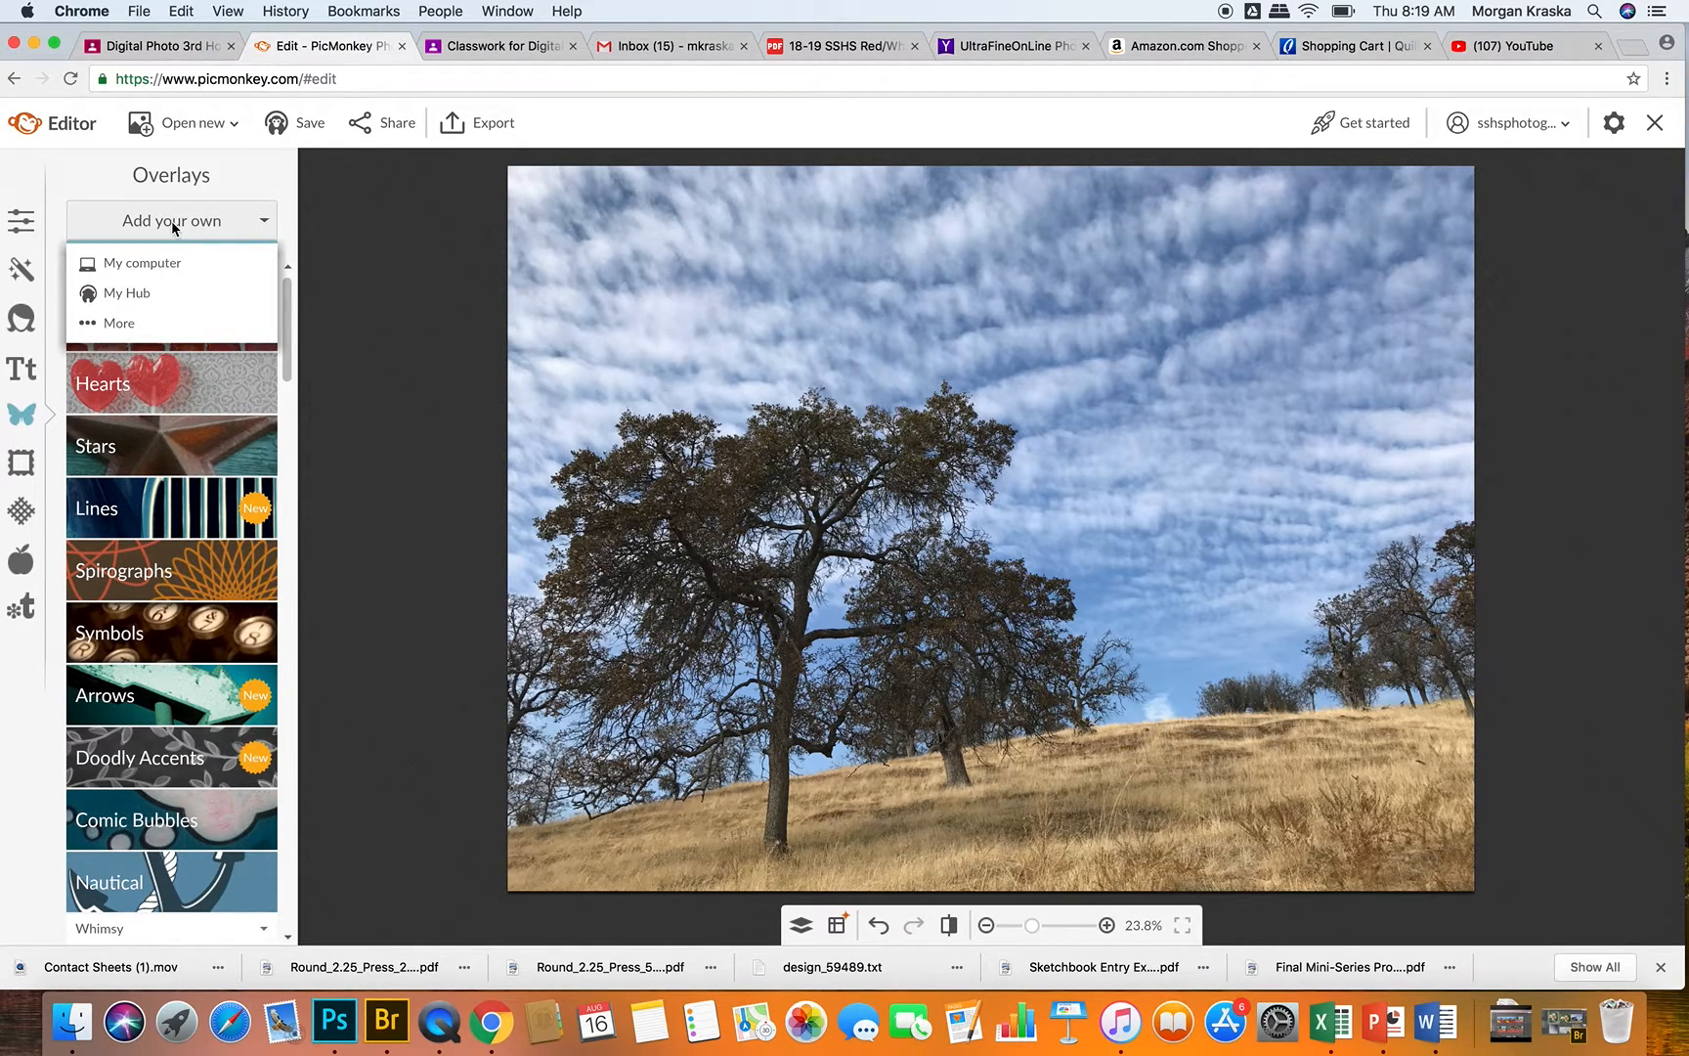
{"action": "left_click", "coordinate": [167, 264]}
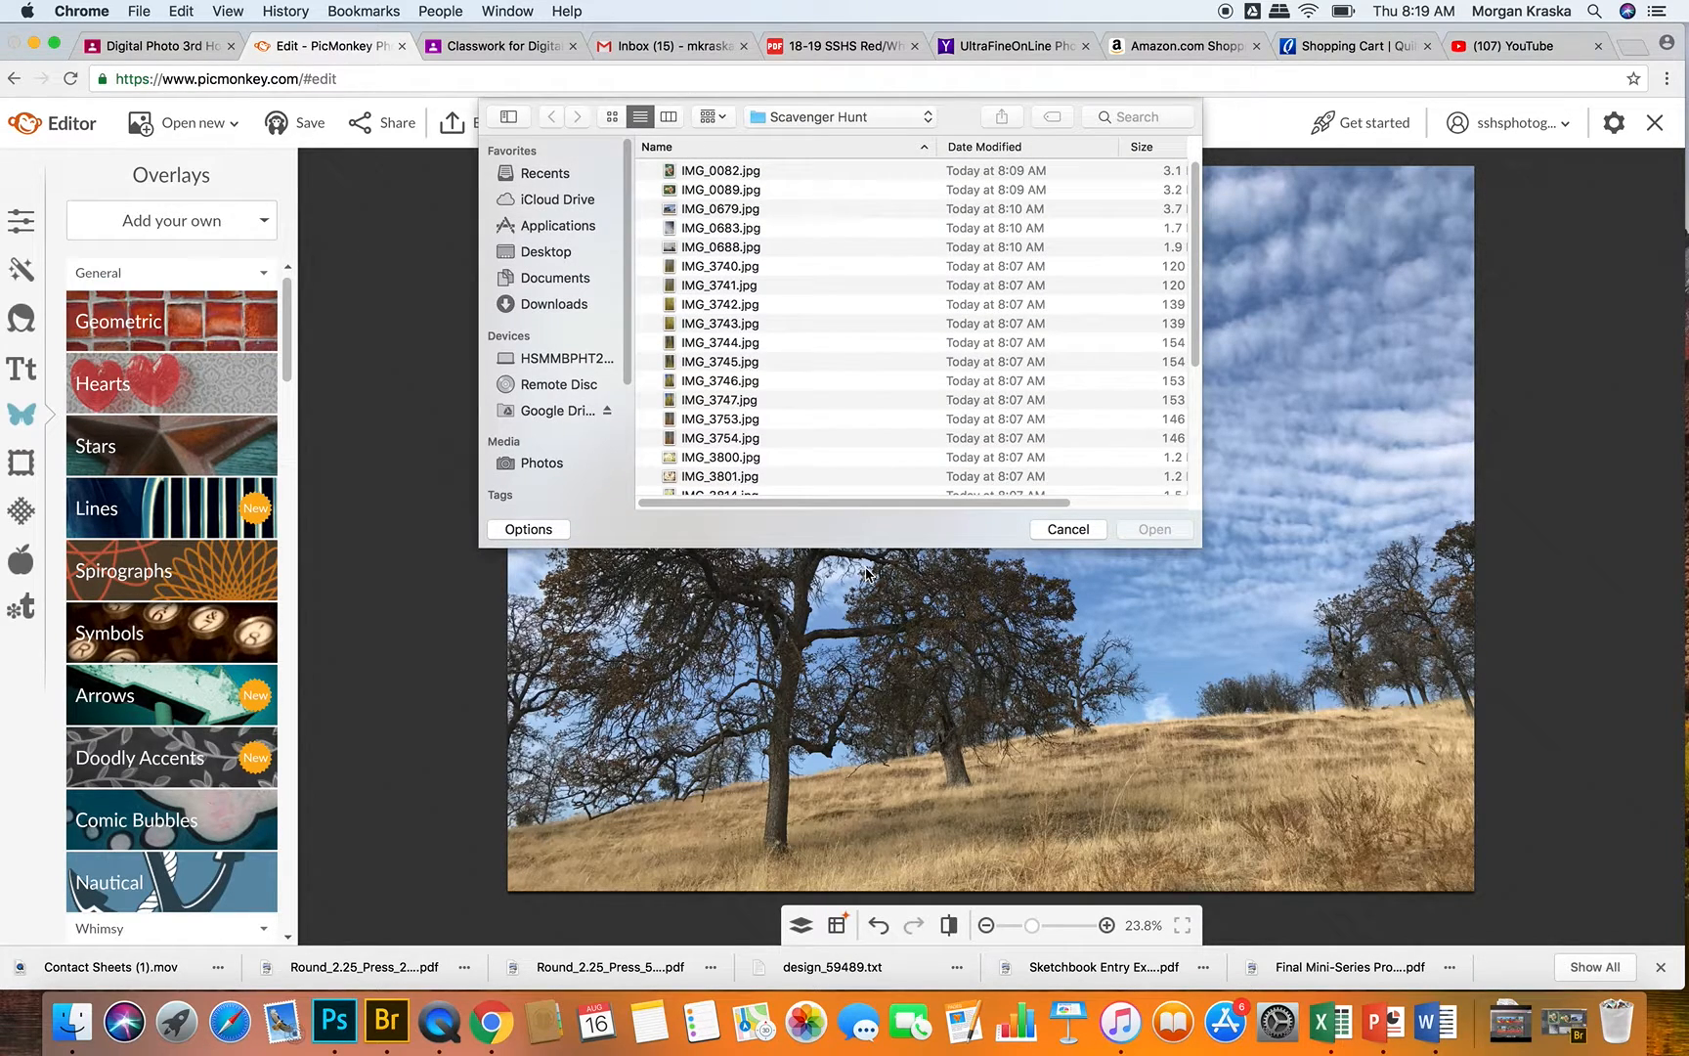
{"action": "left_click", "coordinate": [728, 193]}
{"action": "left_click", "coordinate": [1168, 535]}
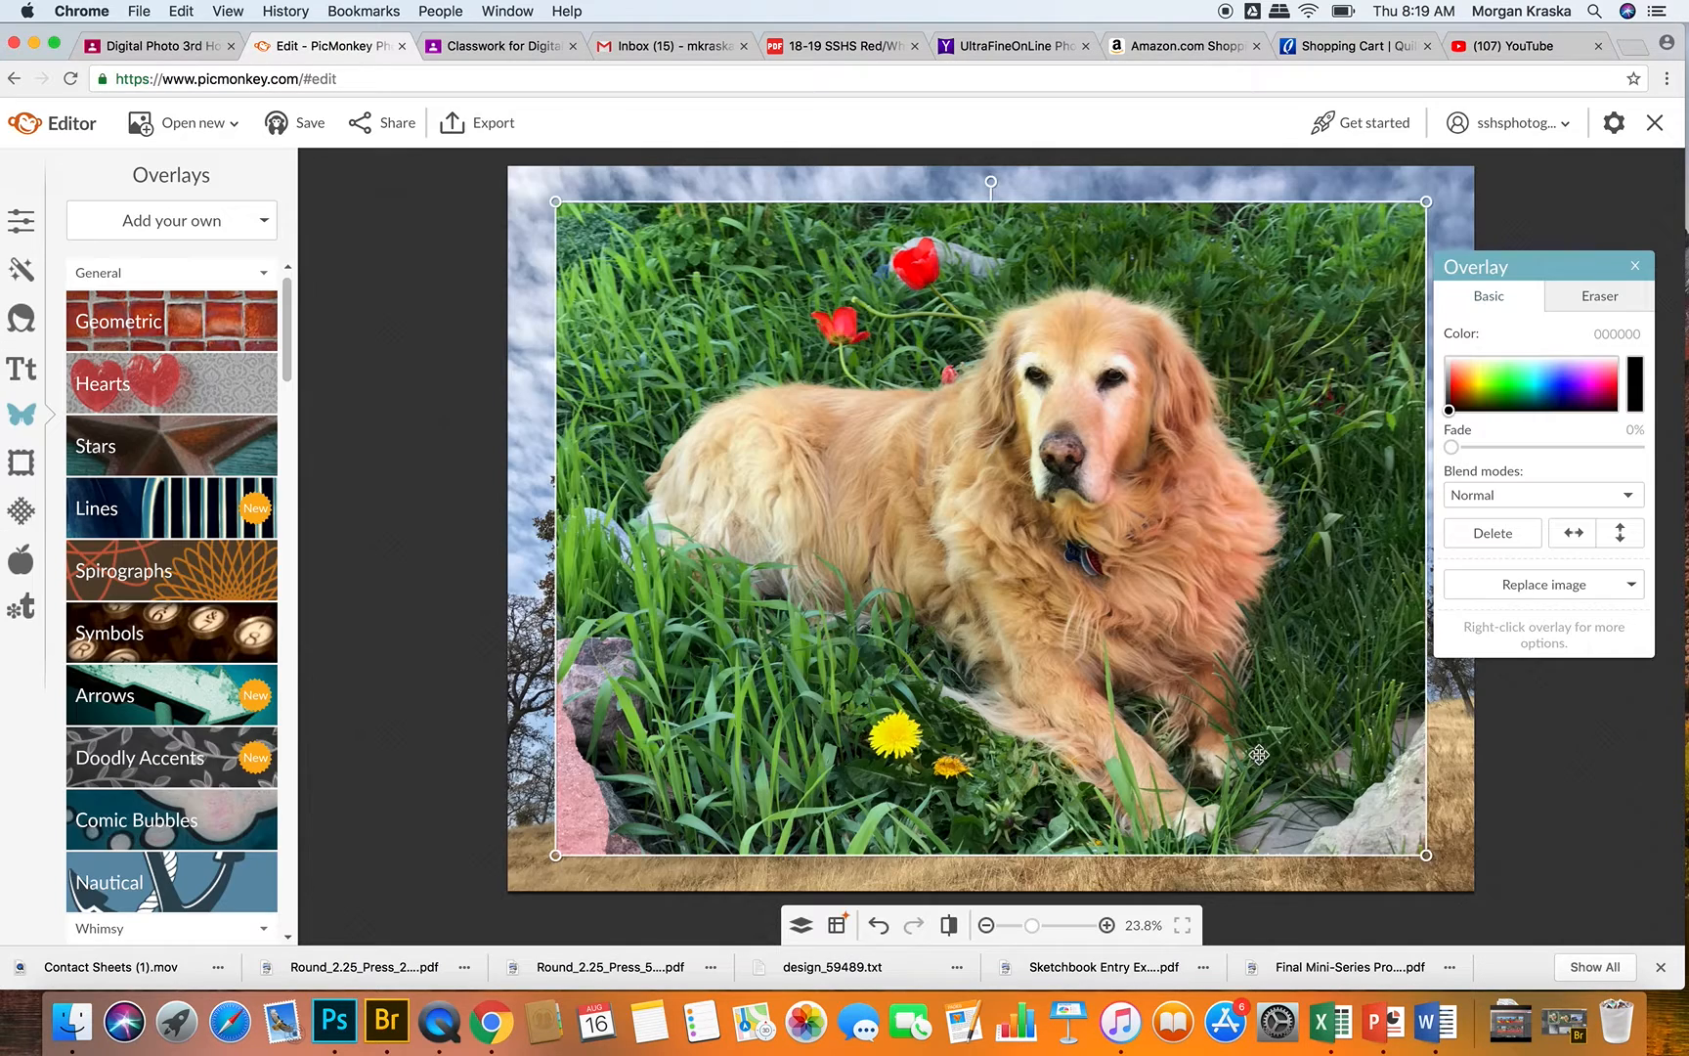
Enlarge the dog overlay to cover the whole background photo and close its settings with the blend mode left at Normal
{"action": "left_click_drag", "start_coordinate": [551, 199], "coordinate": [445, 120]}
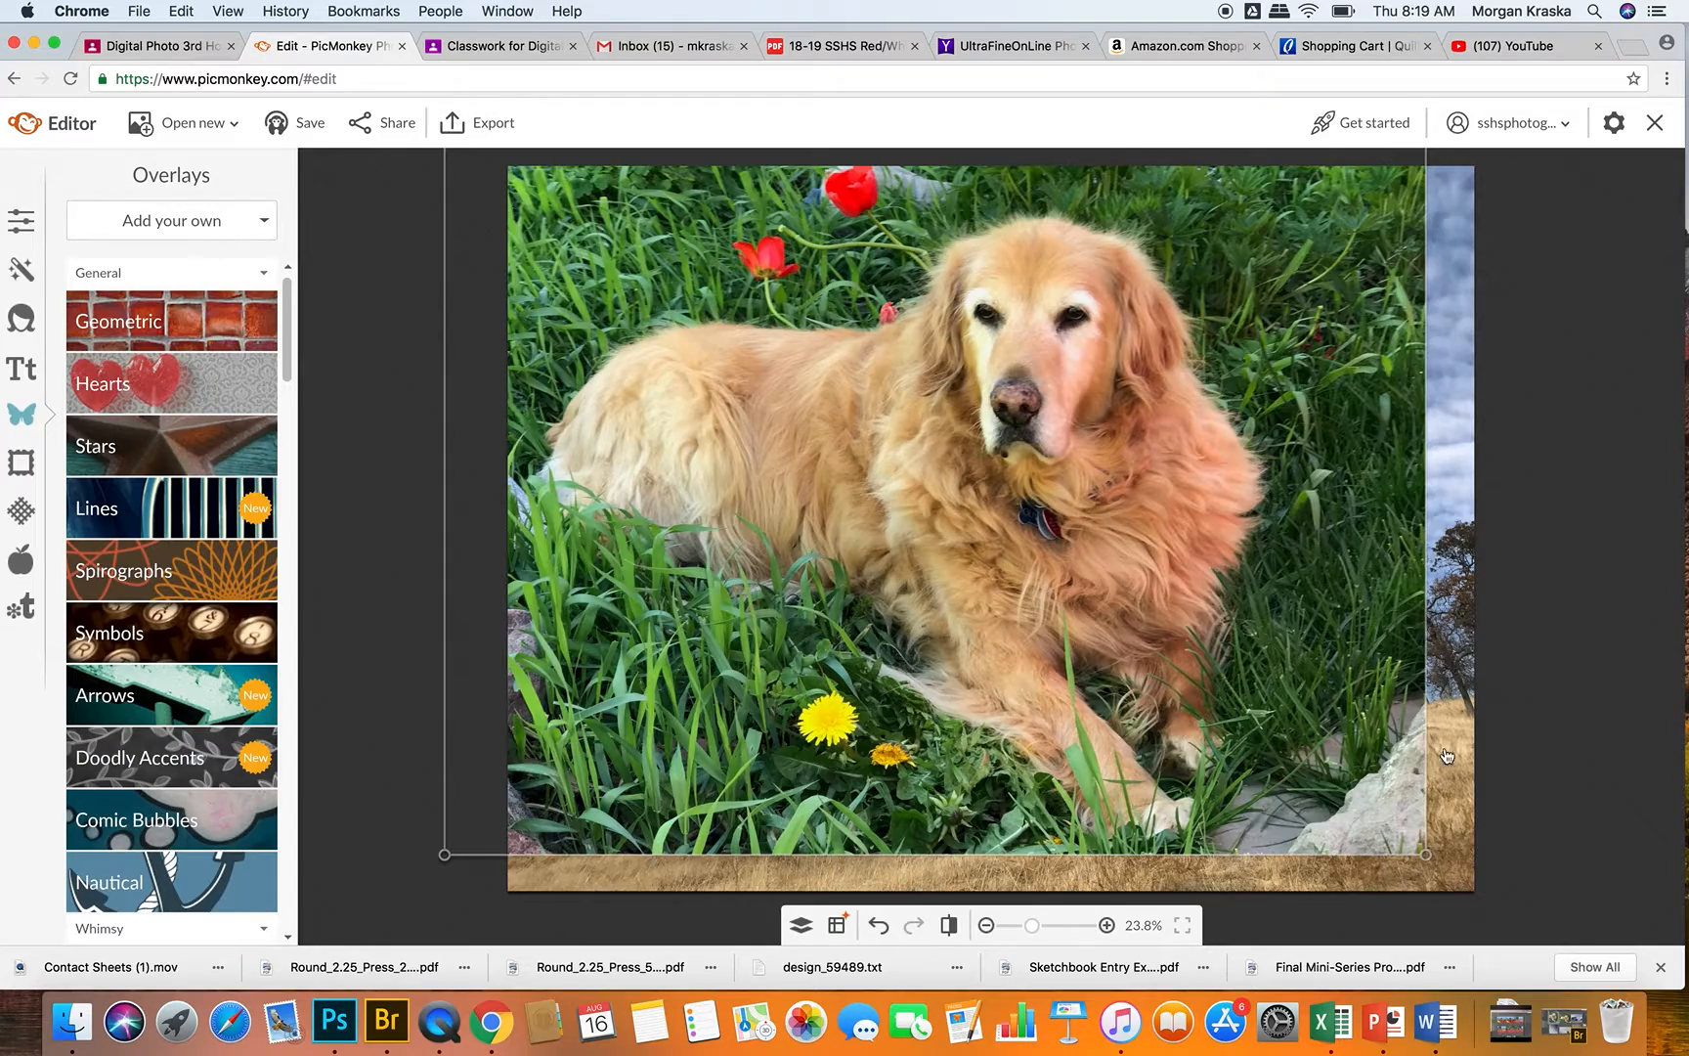
{"action": "left_click_drag", "start_coordinate": [1426, 856], "coordinate": [1526, 950]}
{"action": "left_click_drag", "start_coordinate": [1528, 946], "coordinate": [1490, 906]}
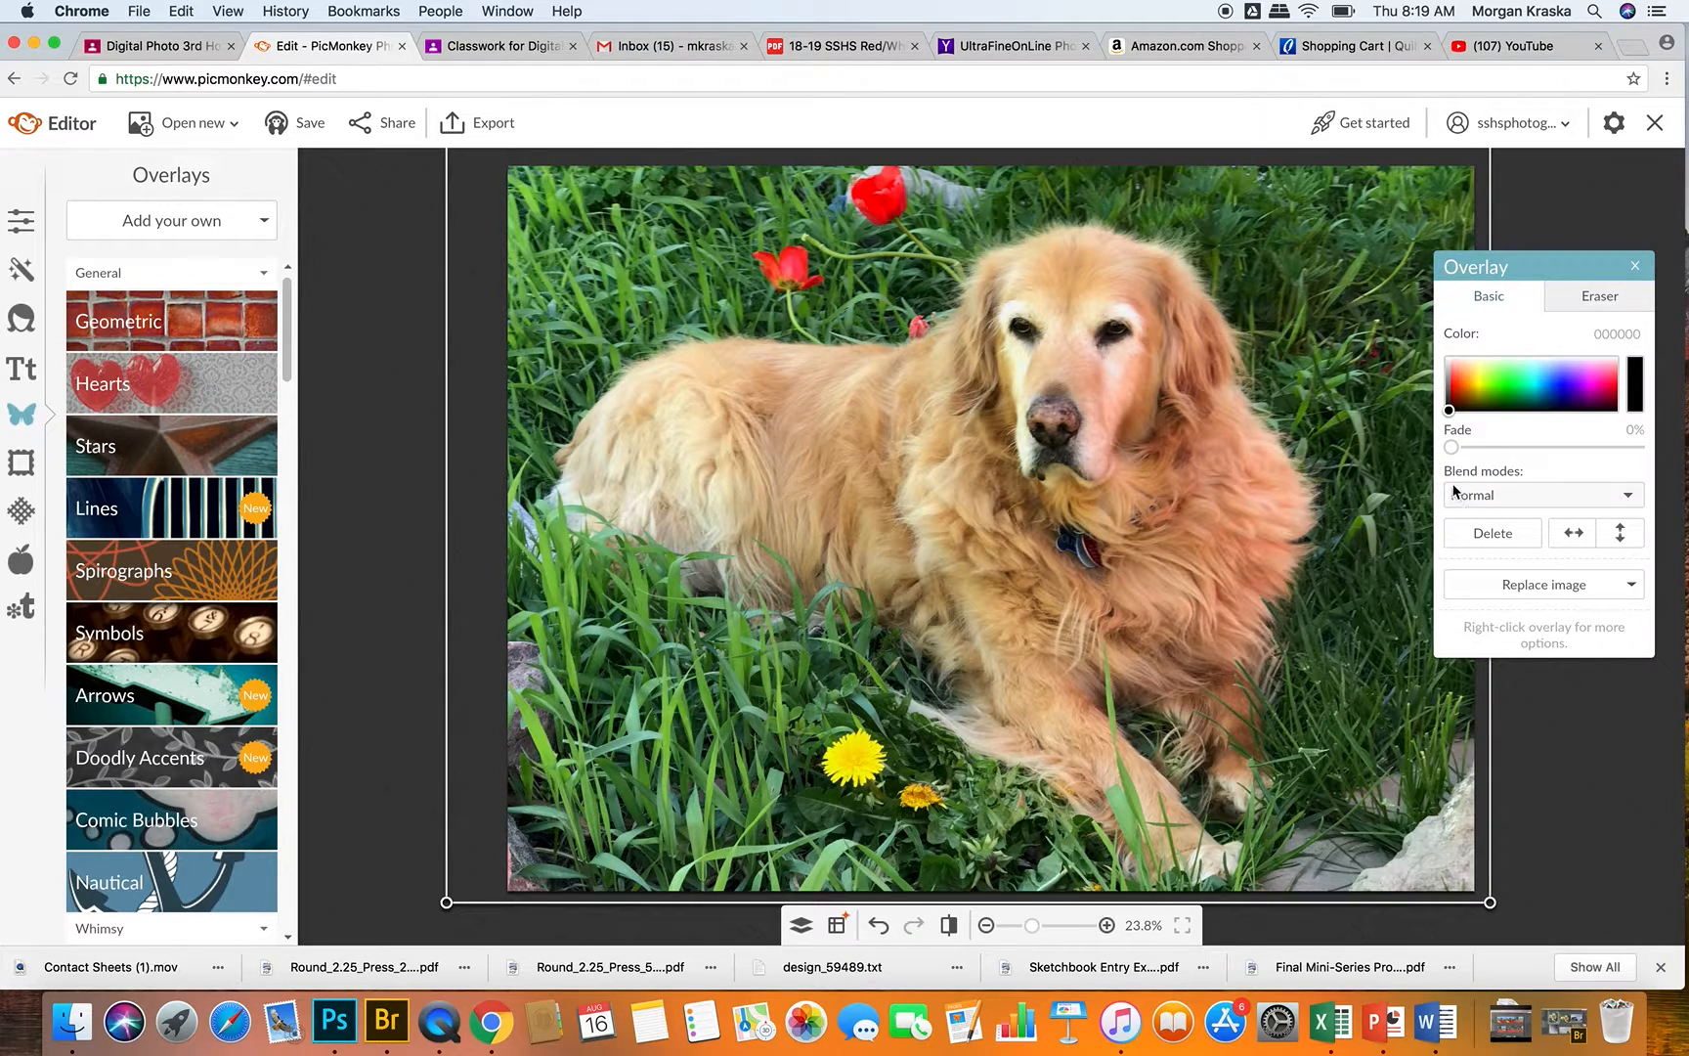
{"action": "left_click", "coordinate": [1524, 496]}
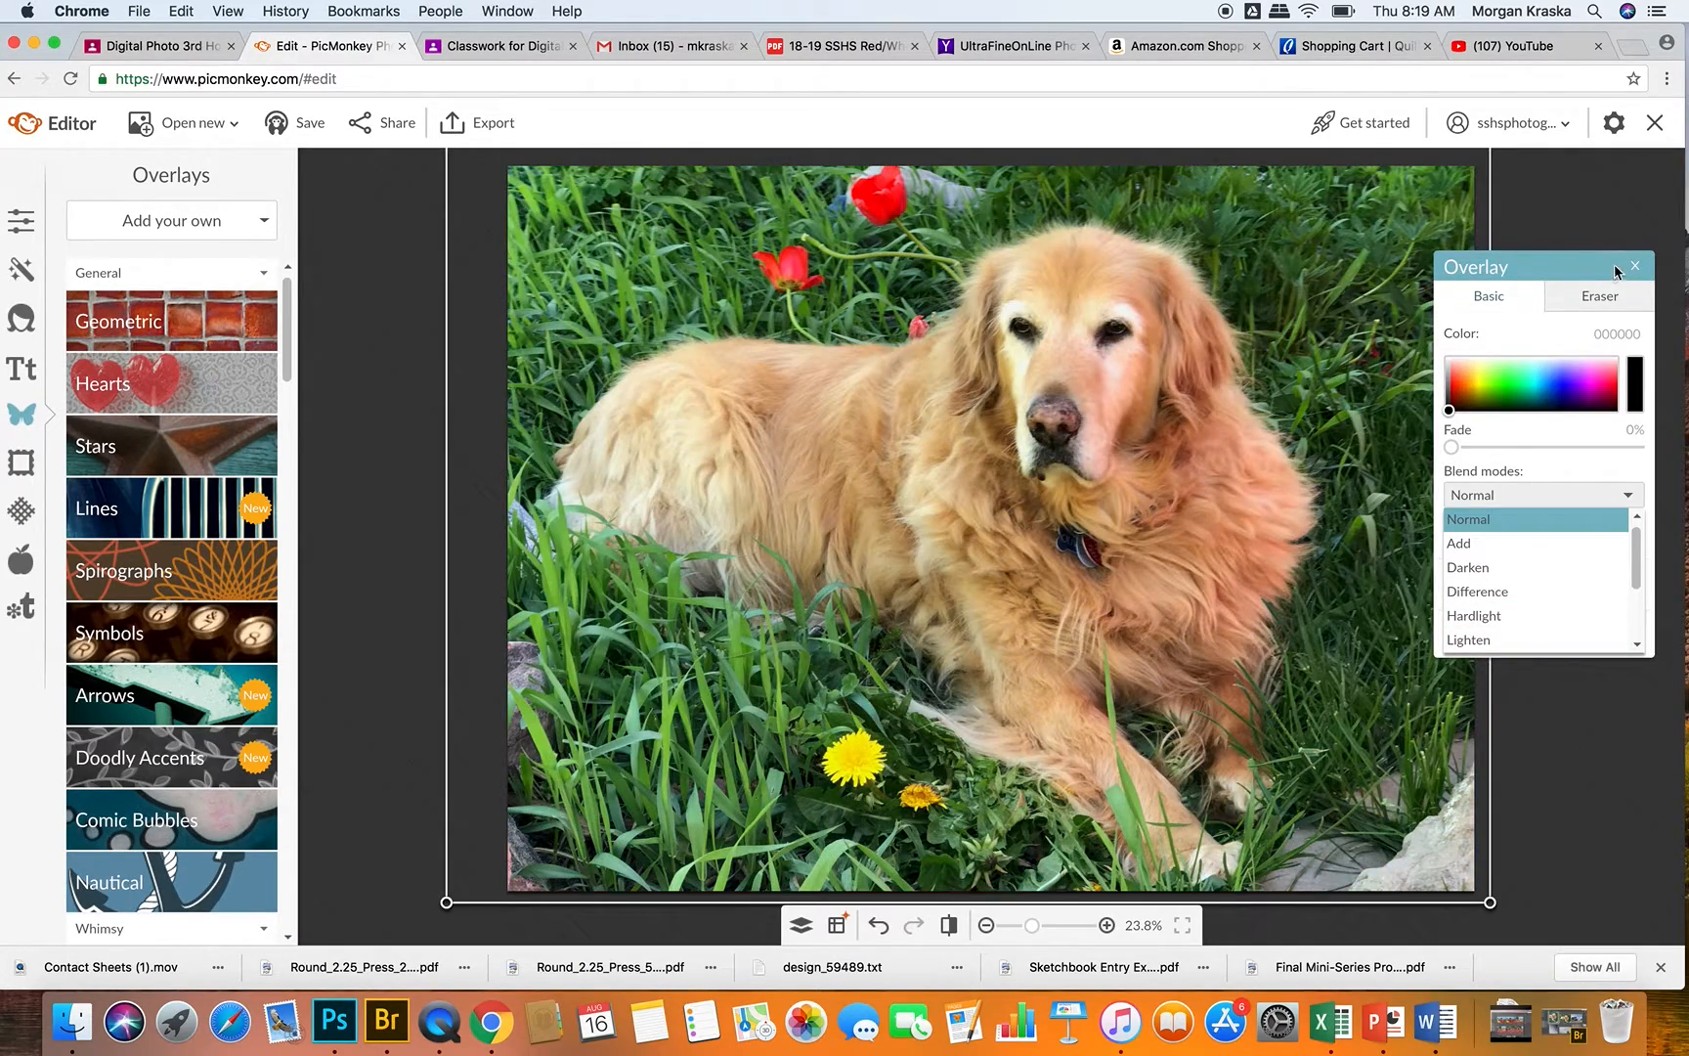
{"action": "left_click", "coordinate": [1635, 266]}
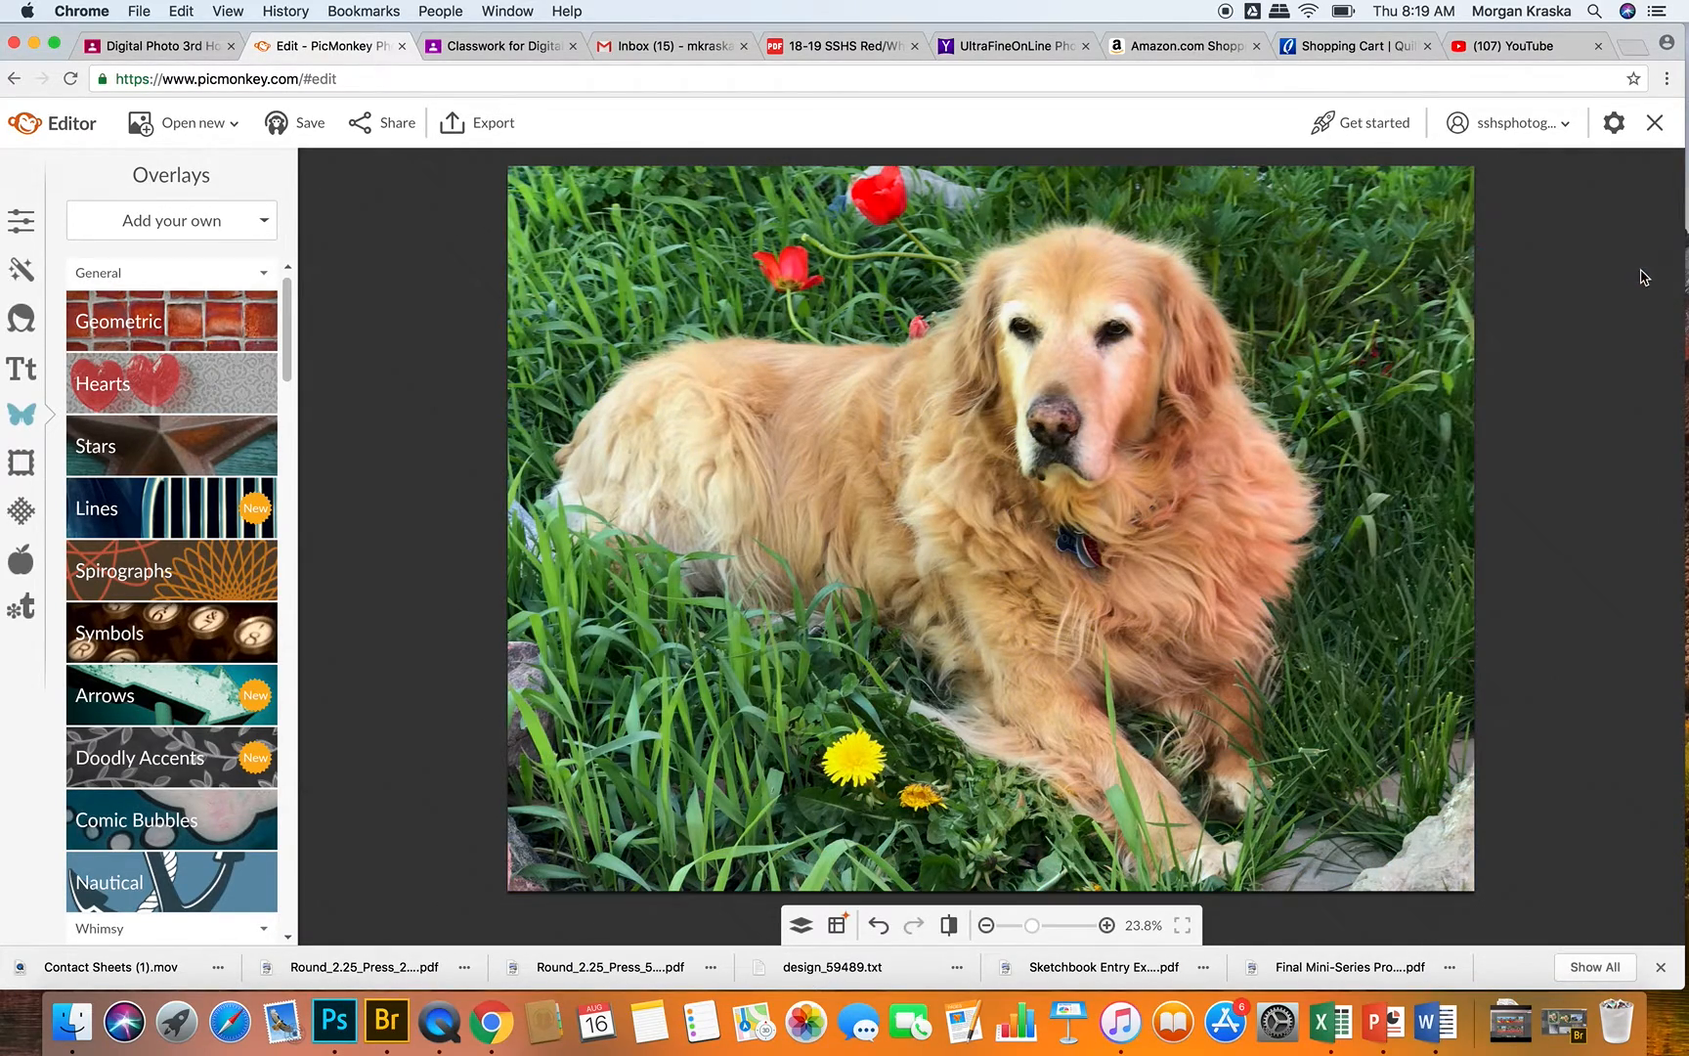
Delete the dog overlay from the photo and look through the built-in overlay categories
{"action": "left_click", "coordinate": [1253, 468]}
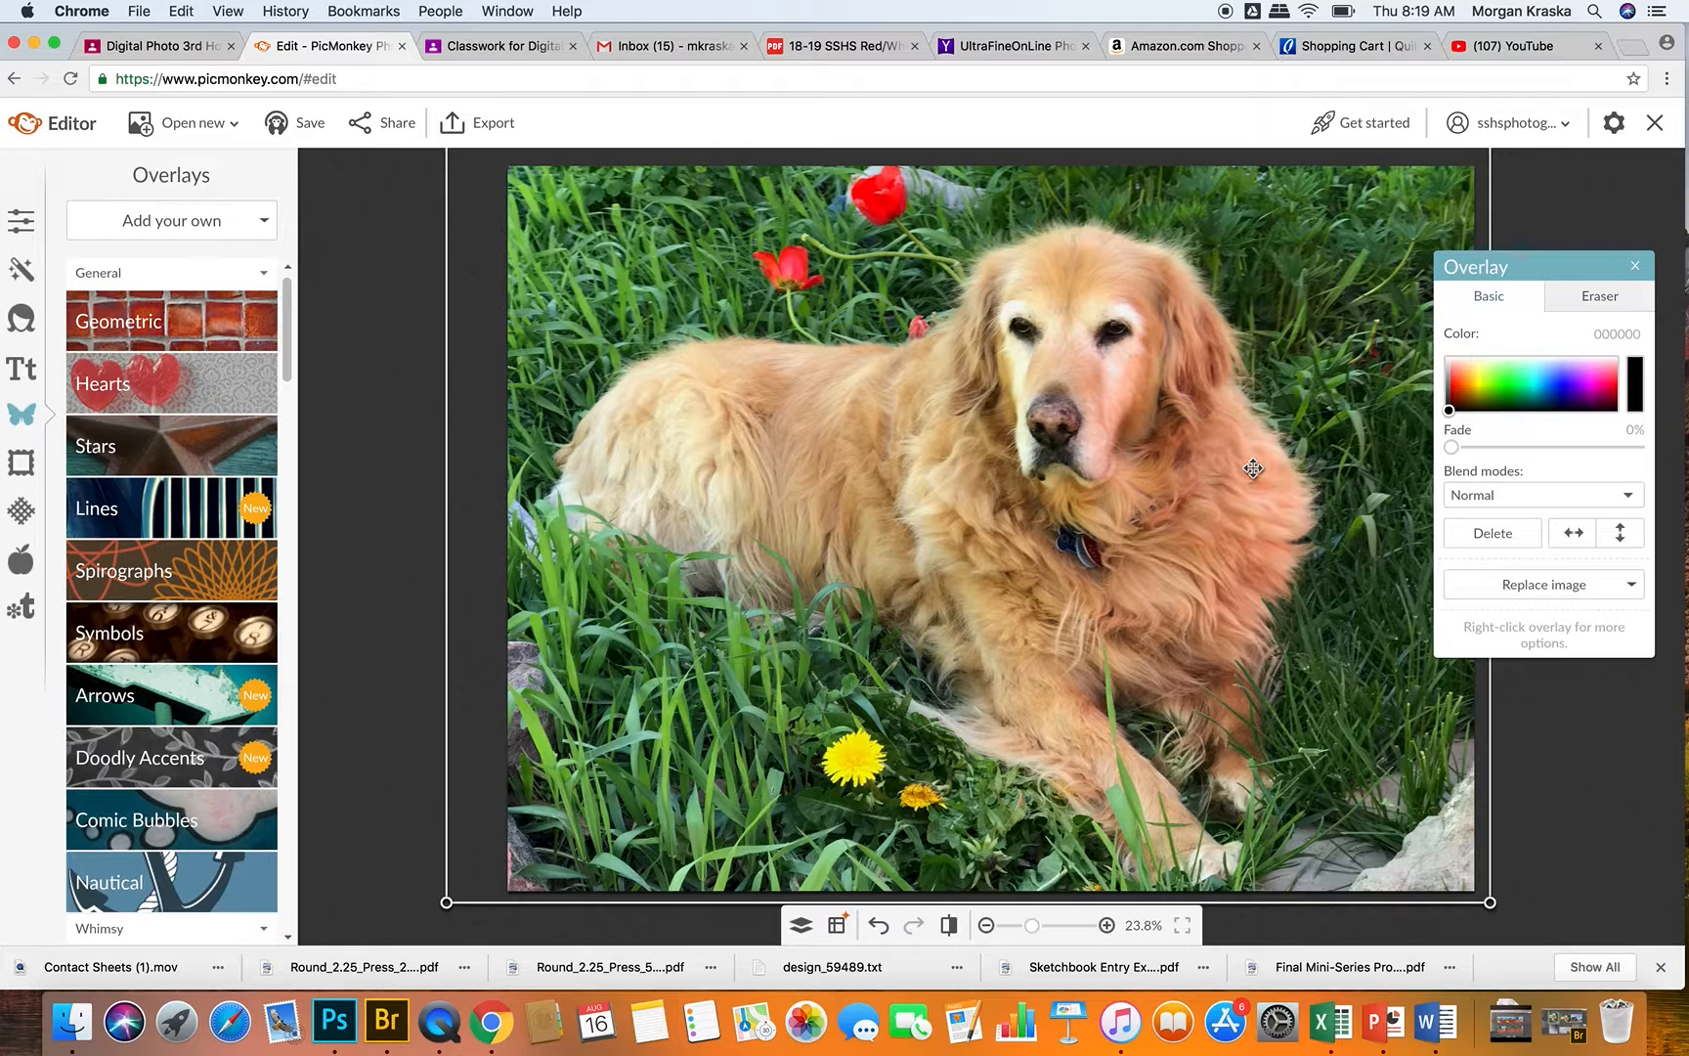
{"action": "key", "text": "BackSpace"}
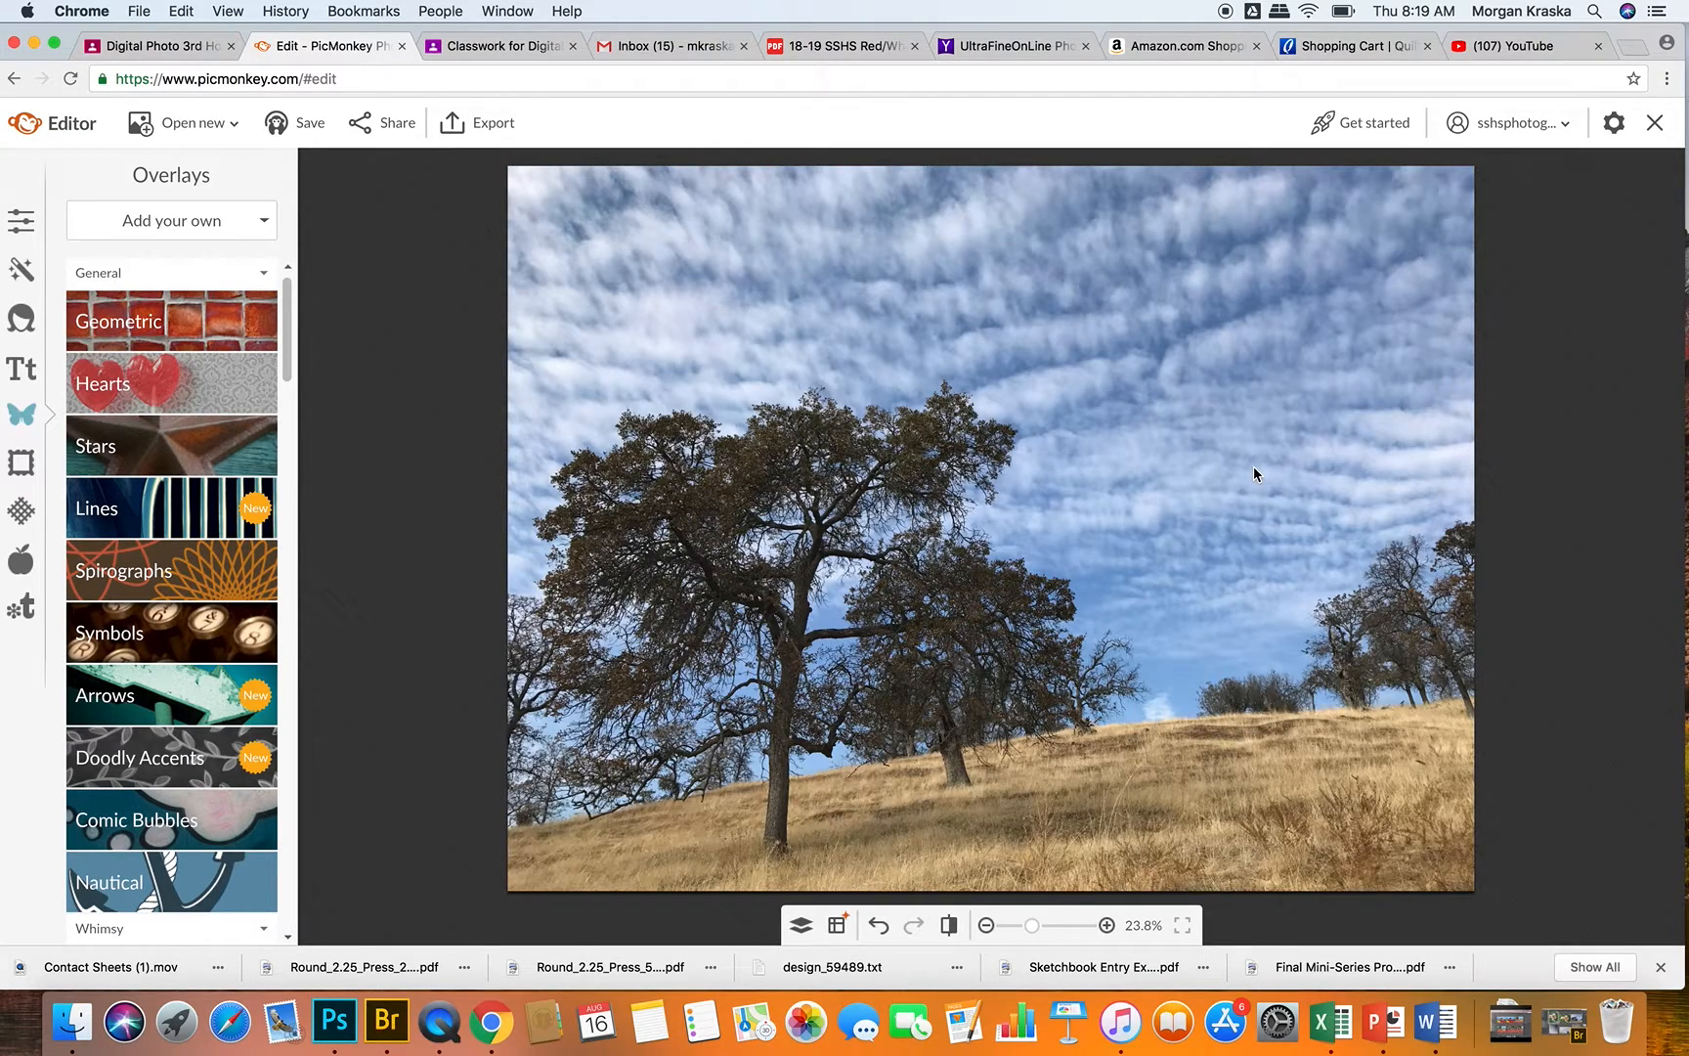
{"action": "scroll", "coordinate": [235, 469], "scroll_direction": "down", "scroll_amount": 10}
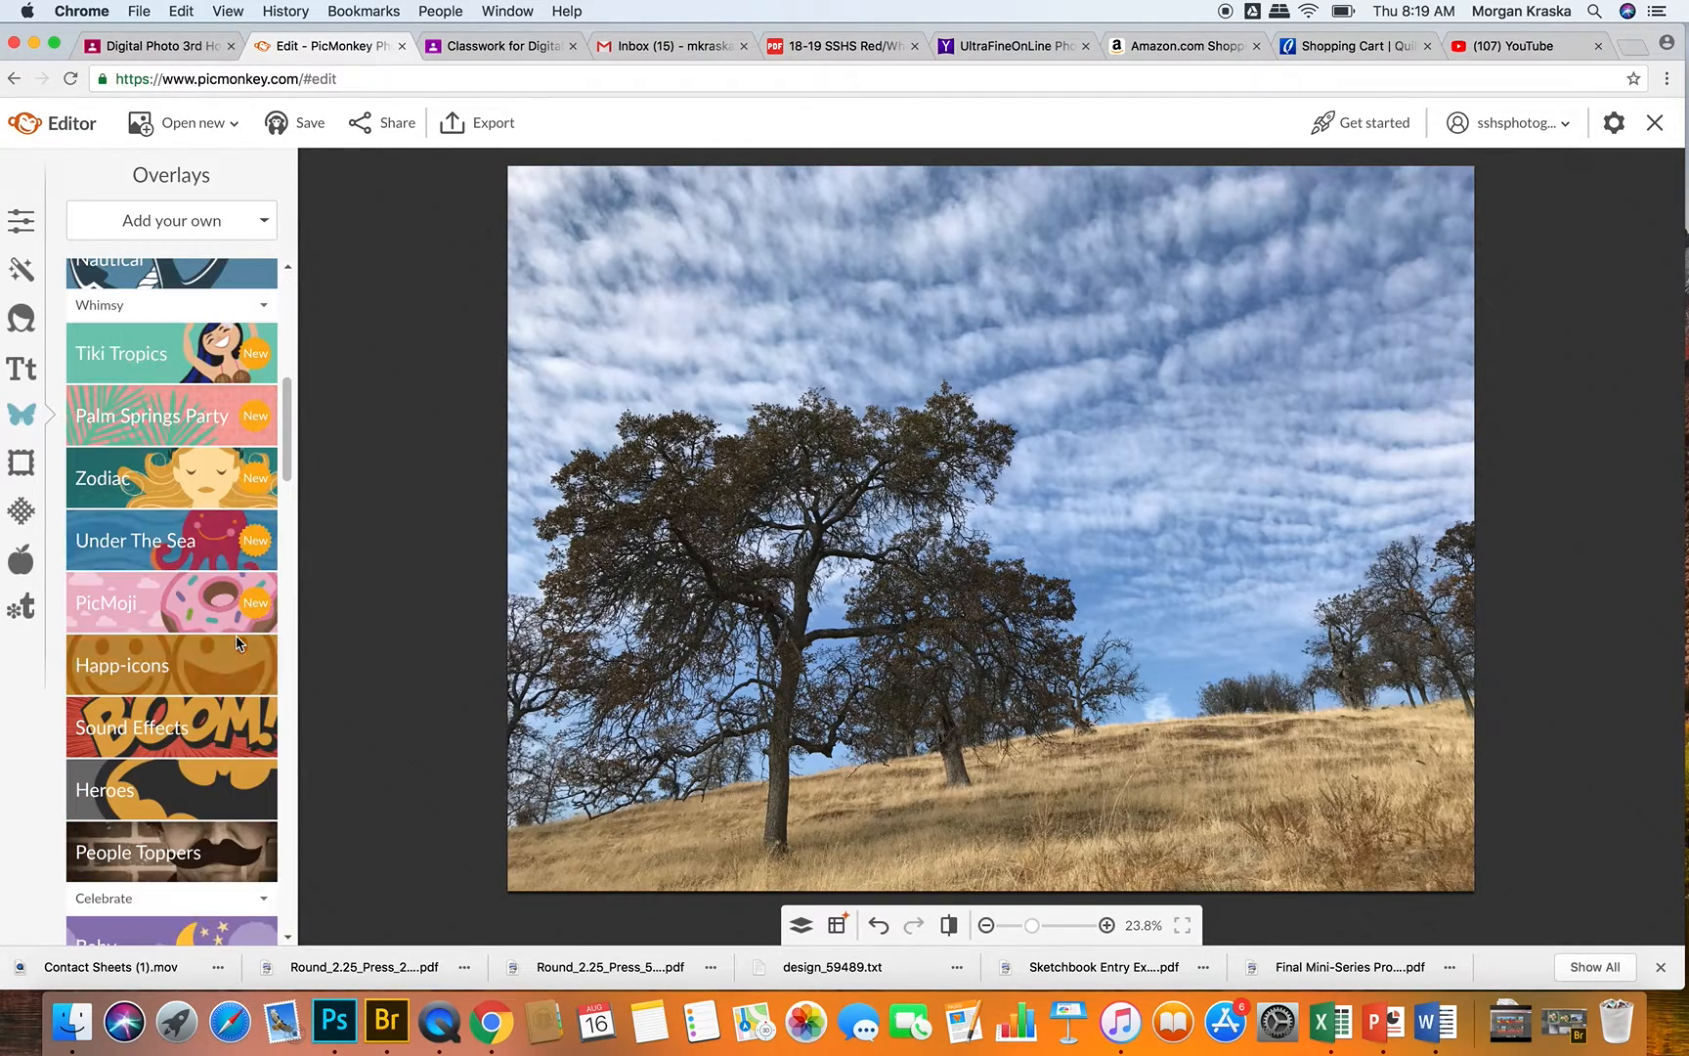
{"action": "scroll", "coordinate": [249, 486], "scroll_direction": "down", "scroll_amount": 10}
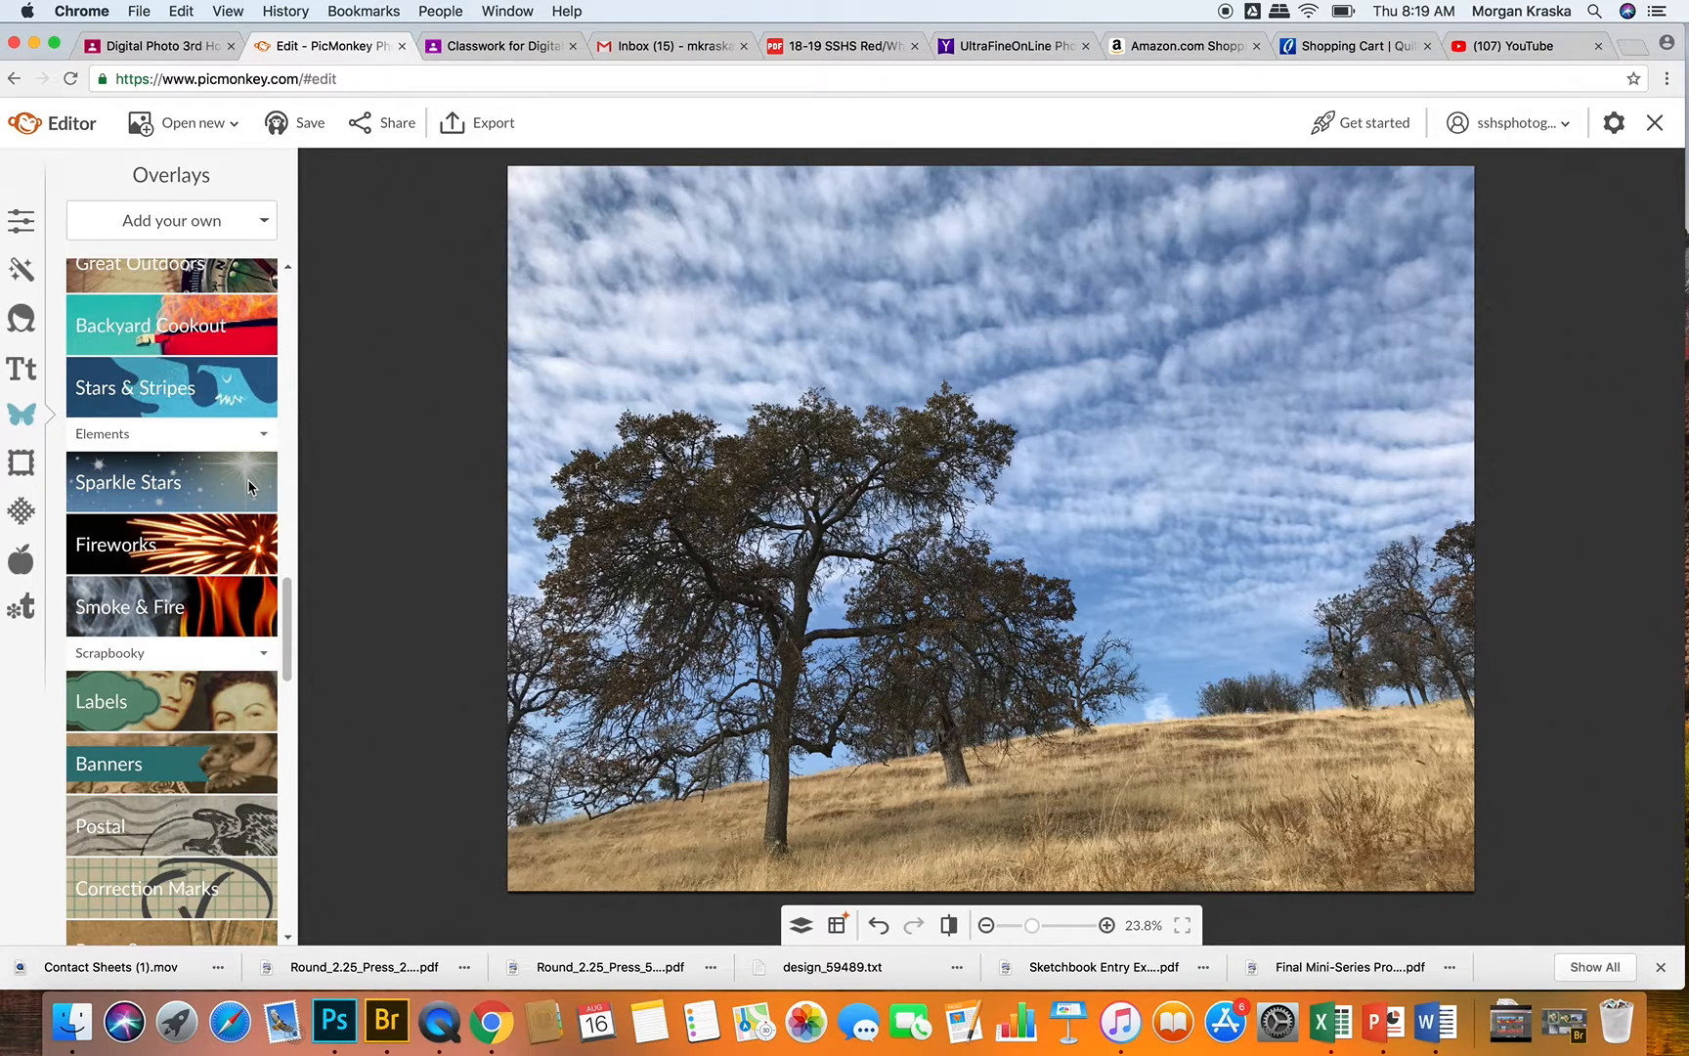
{"action": "scroll", "coordinate": [250, 498], "scroll_direction": "down", "scroll_amount": 10}
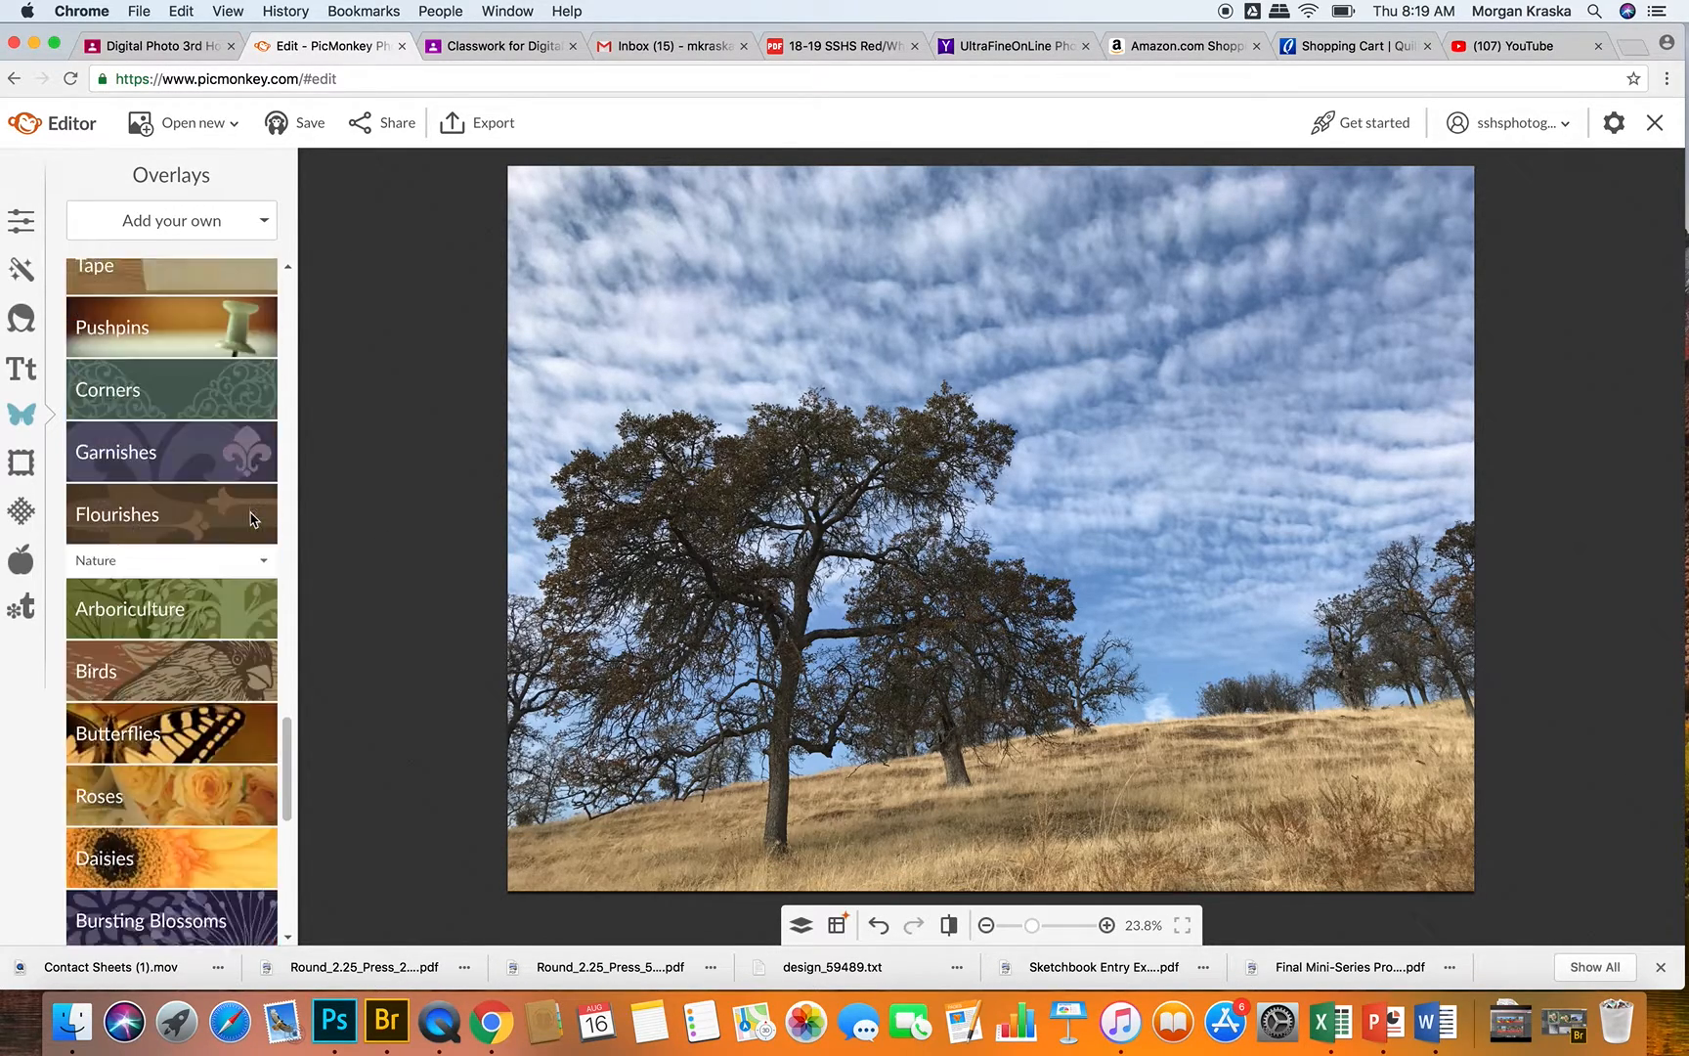
{"action": "scroll", "coordinate": [251, 519], "scroll_direction": "down", "scroll_amount": 4}
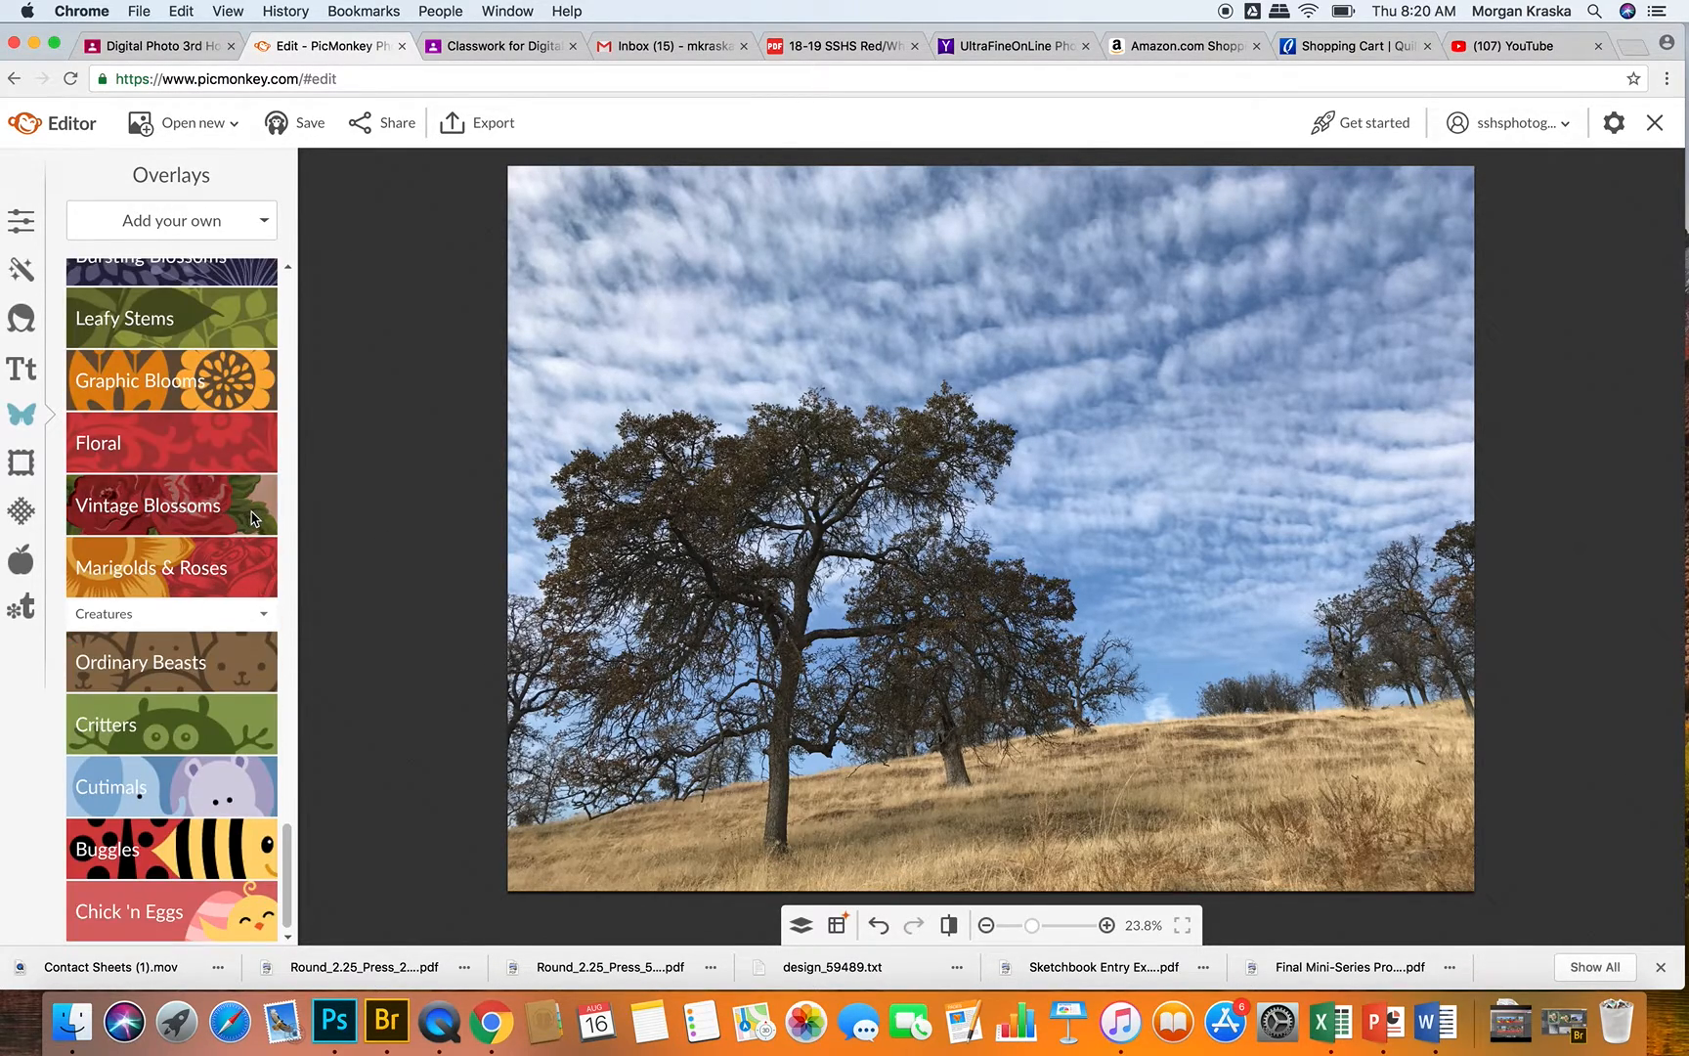
{"action": "scroll", "coordinate": [252, 518], "scroll_direction": "up", "scroll_amount": 10}
{"action": "scroll", "coordinate": [251, 516], "scroll_direction": "up", "scroll_amount": 15}
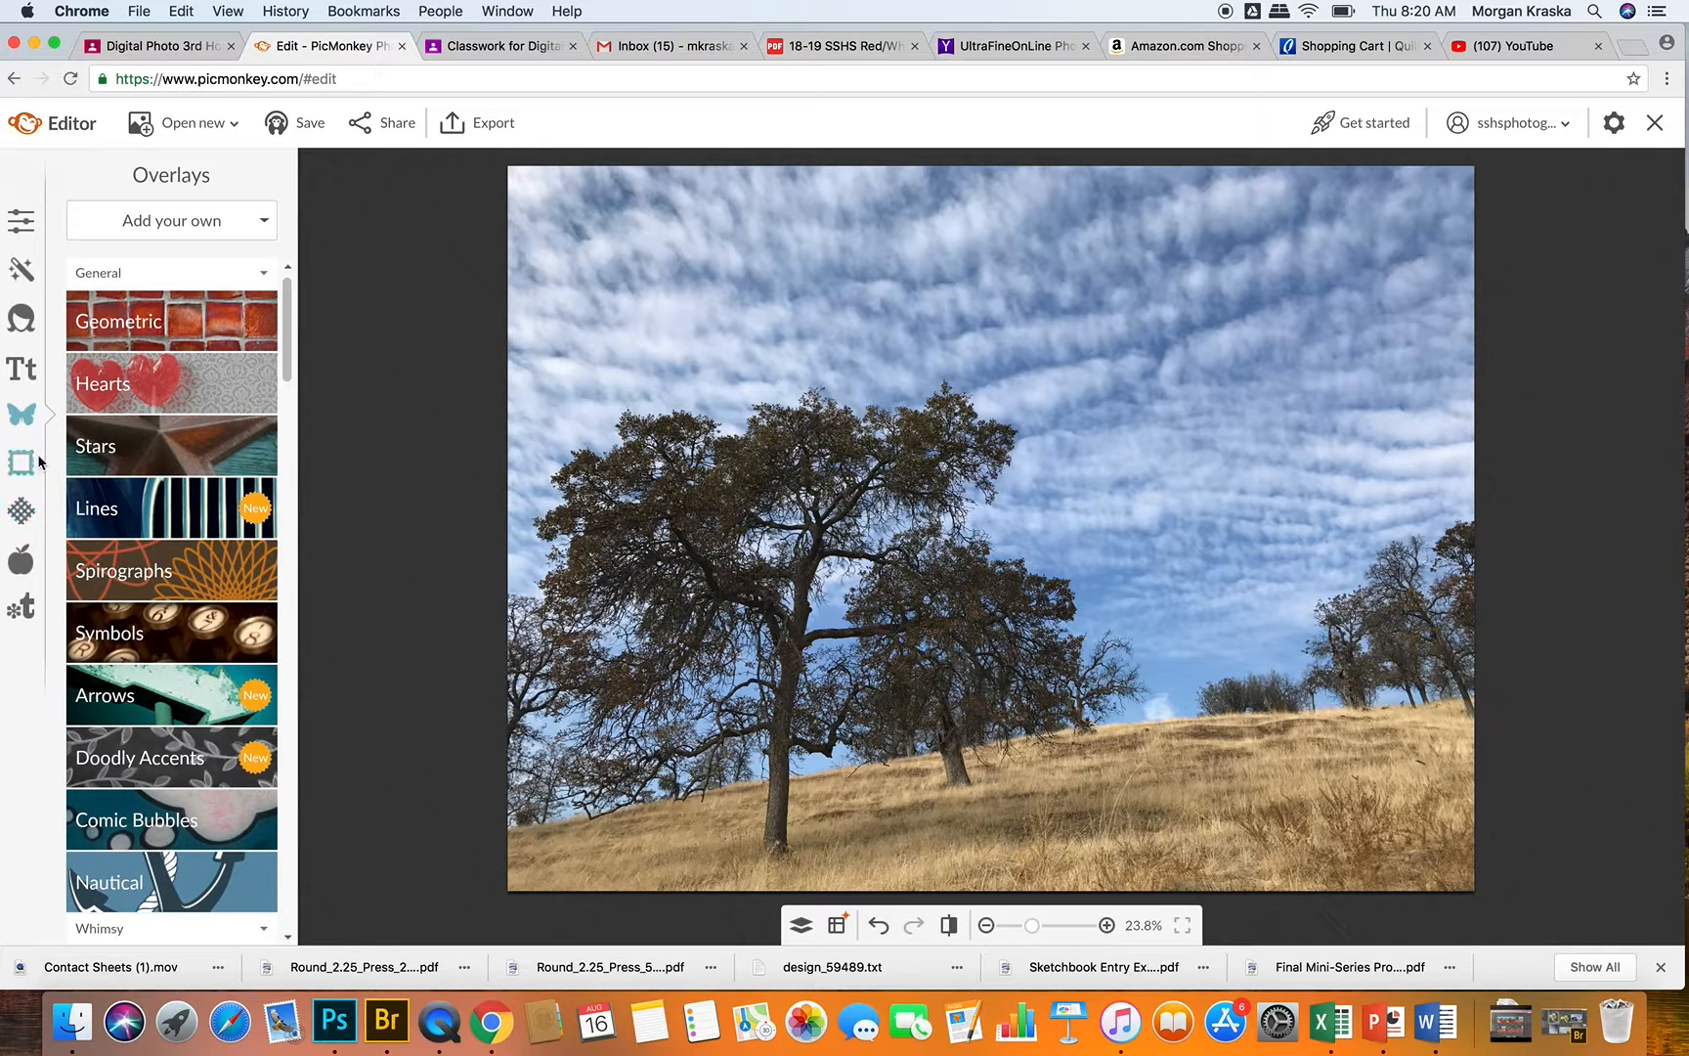
Preview the Space texture on the tree photo and cancel it
{"action": "left_click", "coordinate": [21, 516]}
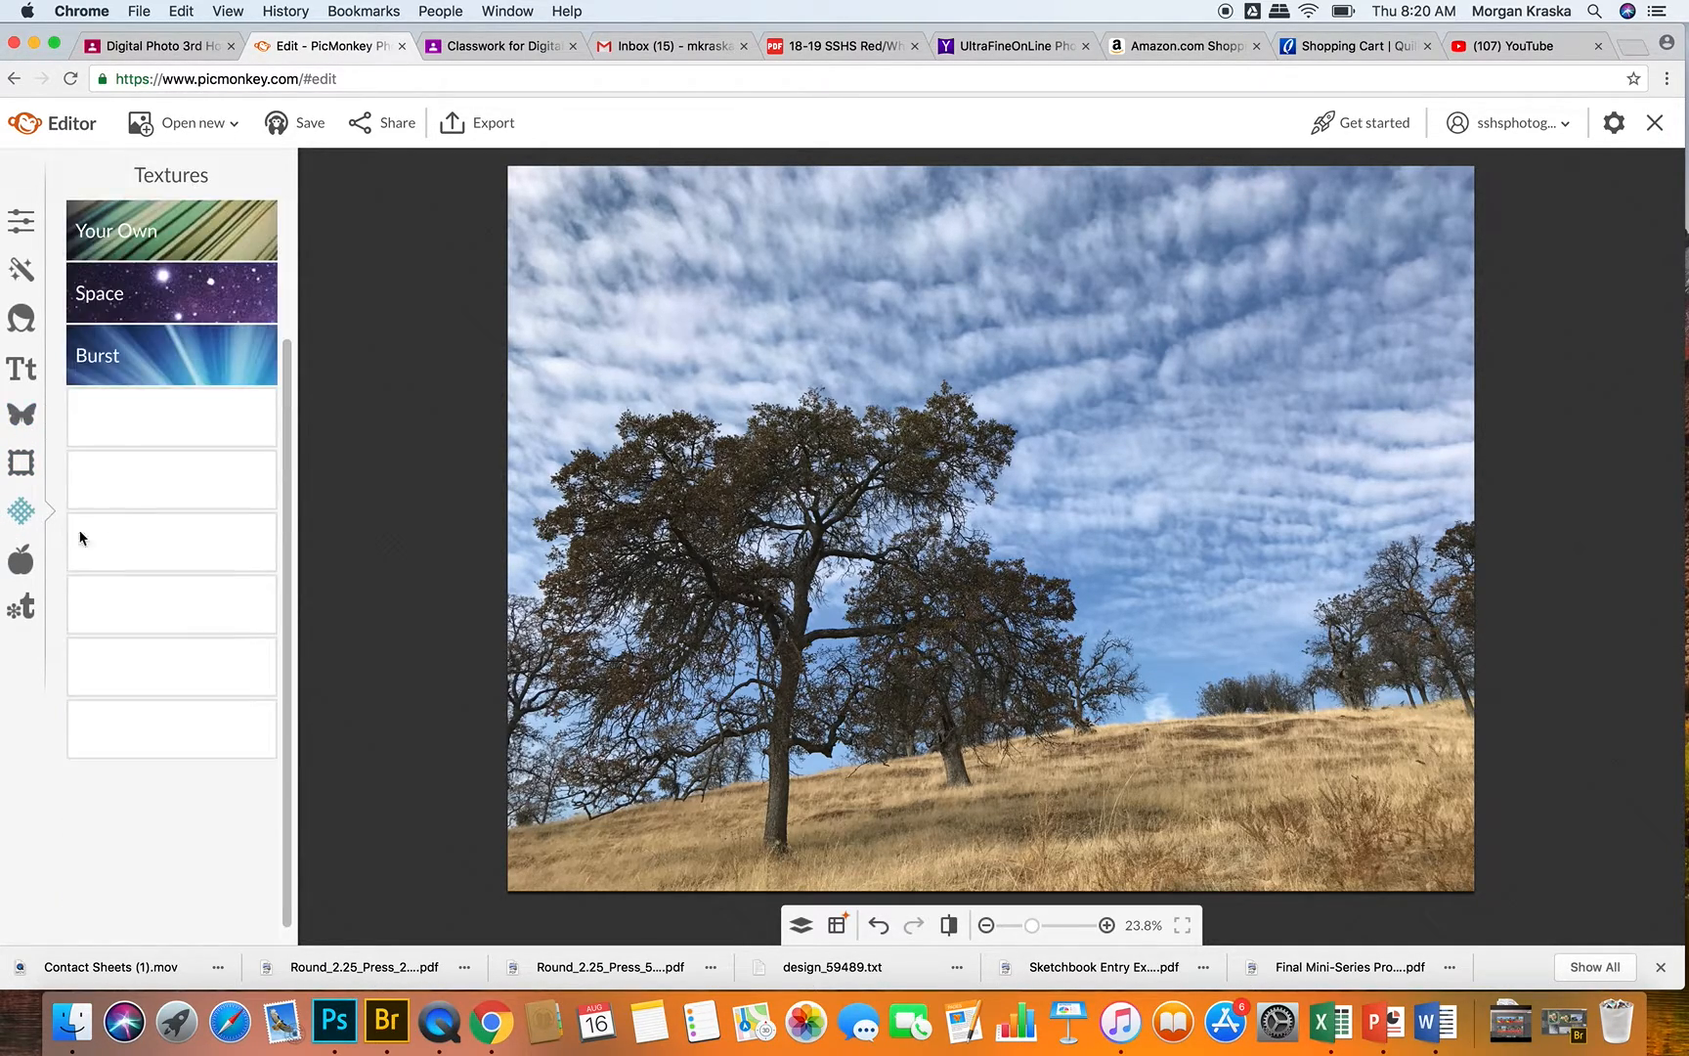
{"action": "left_click", "coordinate": [107, 293]}
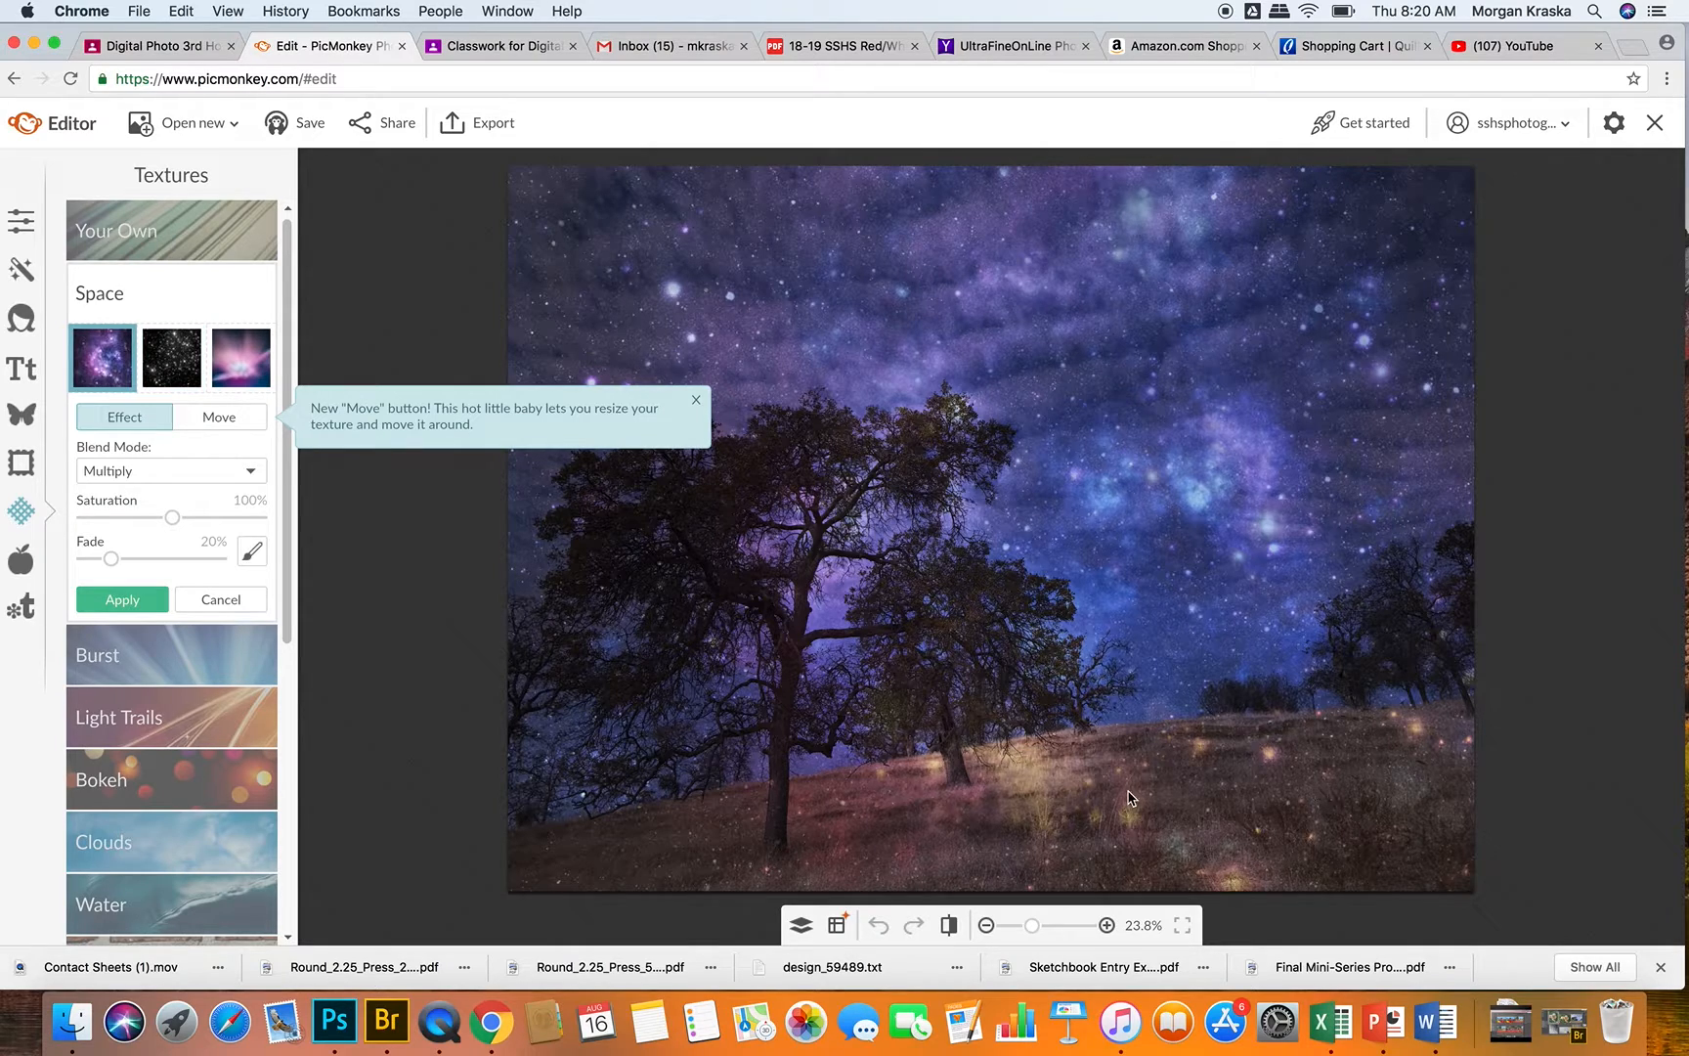
{"action": "left_click", "coordinate": [207, 604]}
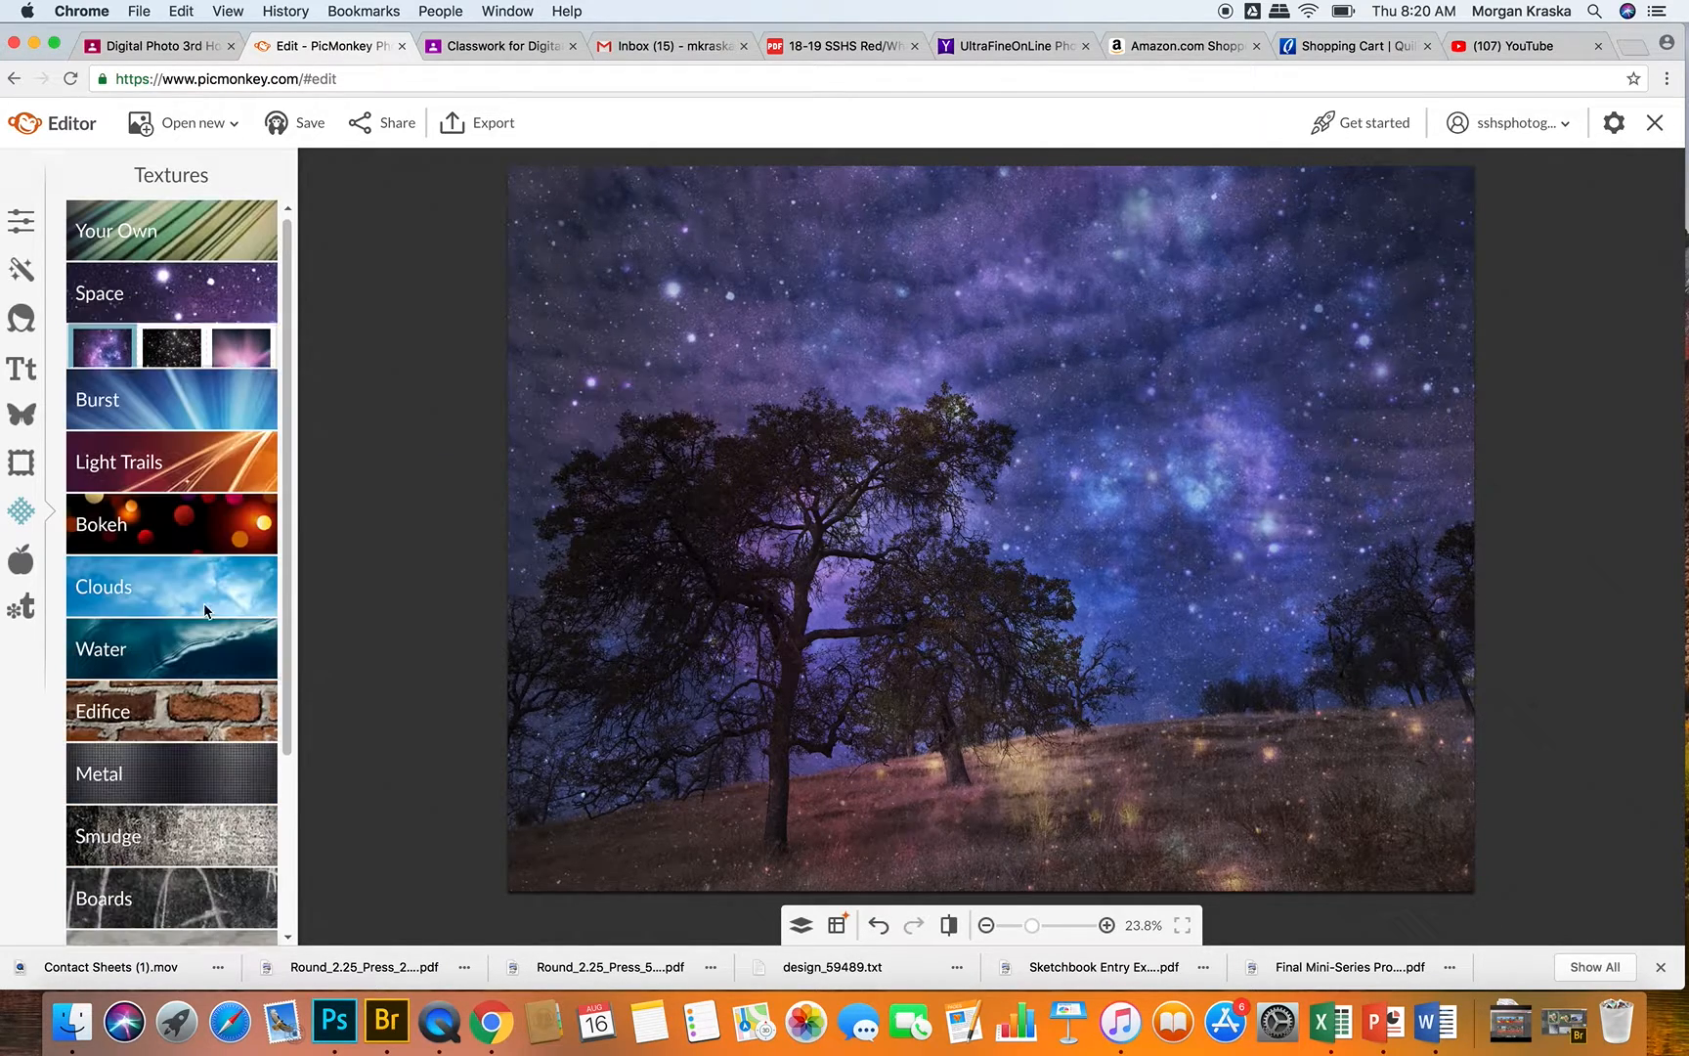
Preview the Simple Edge and Daguerreotype frames on the photo, cancelling each one
{"action": "left_click", "coordinate": [30, 464]}
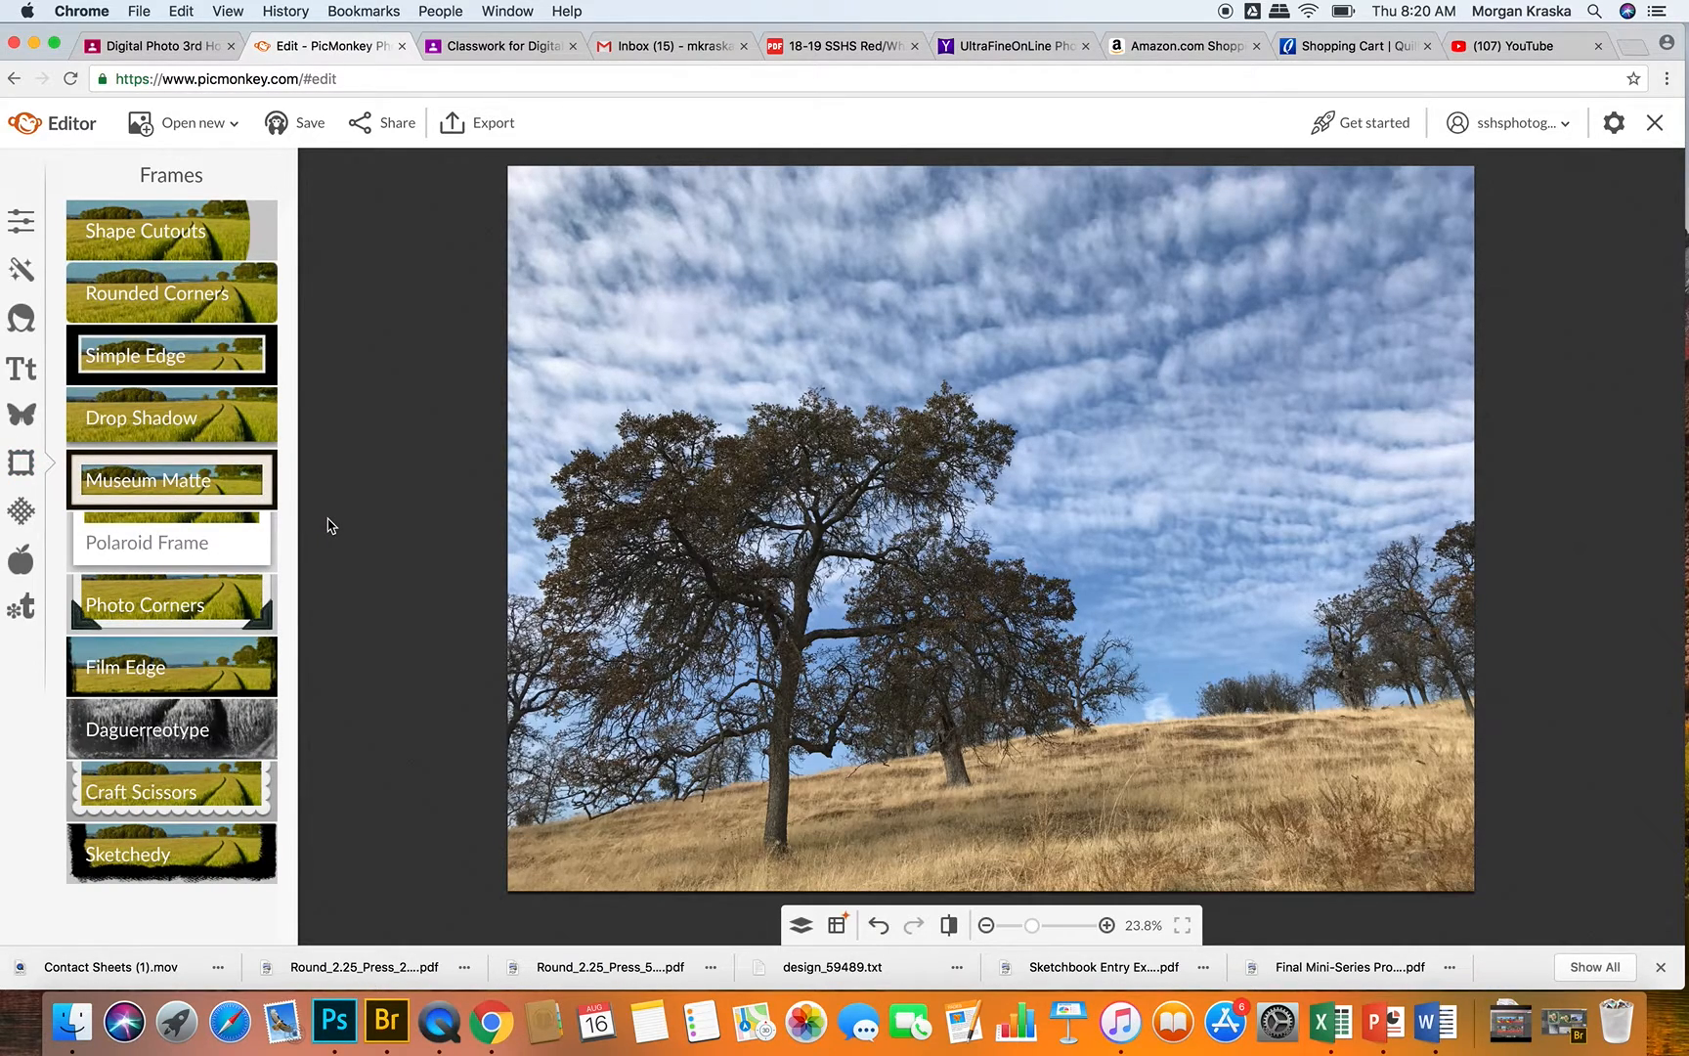
{"action": "left_click", "coordinate": [241, 373]}
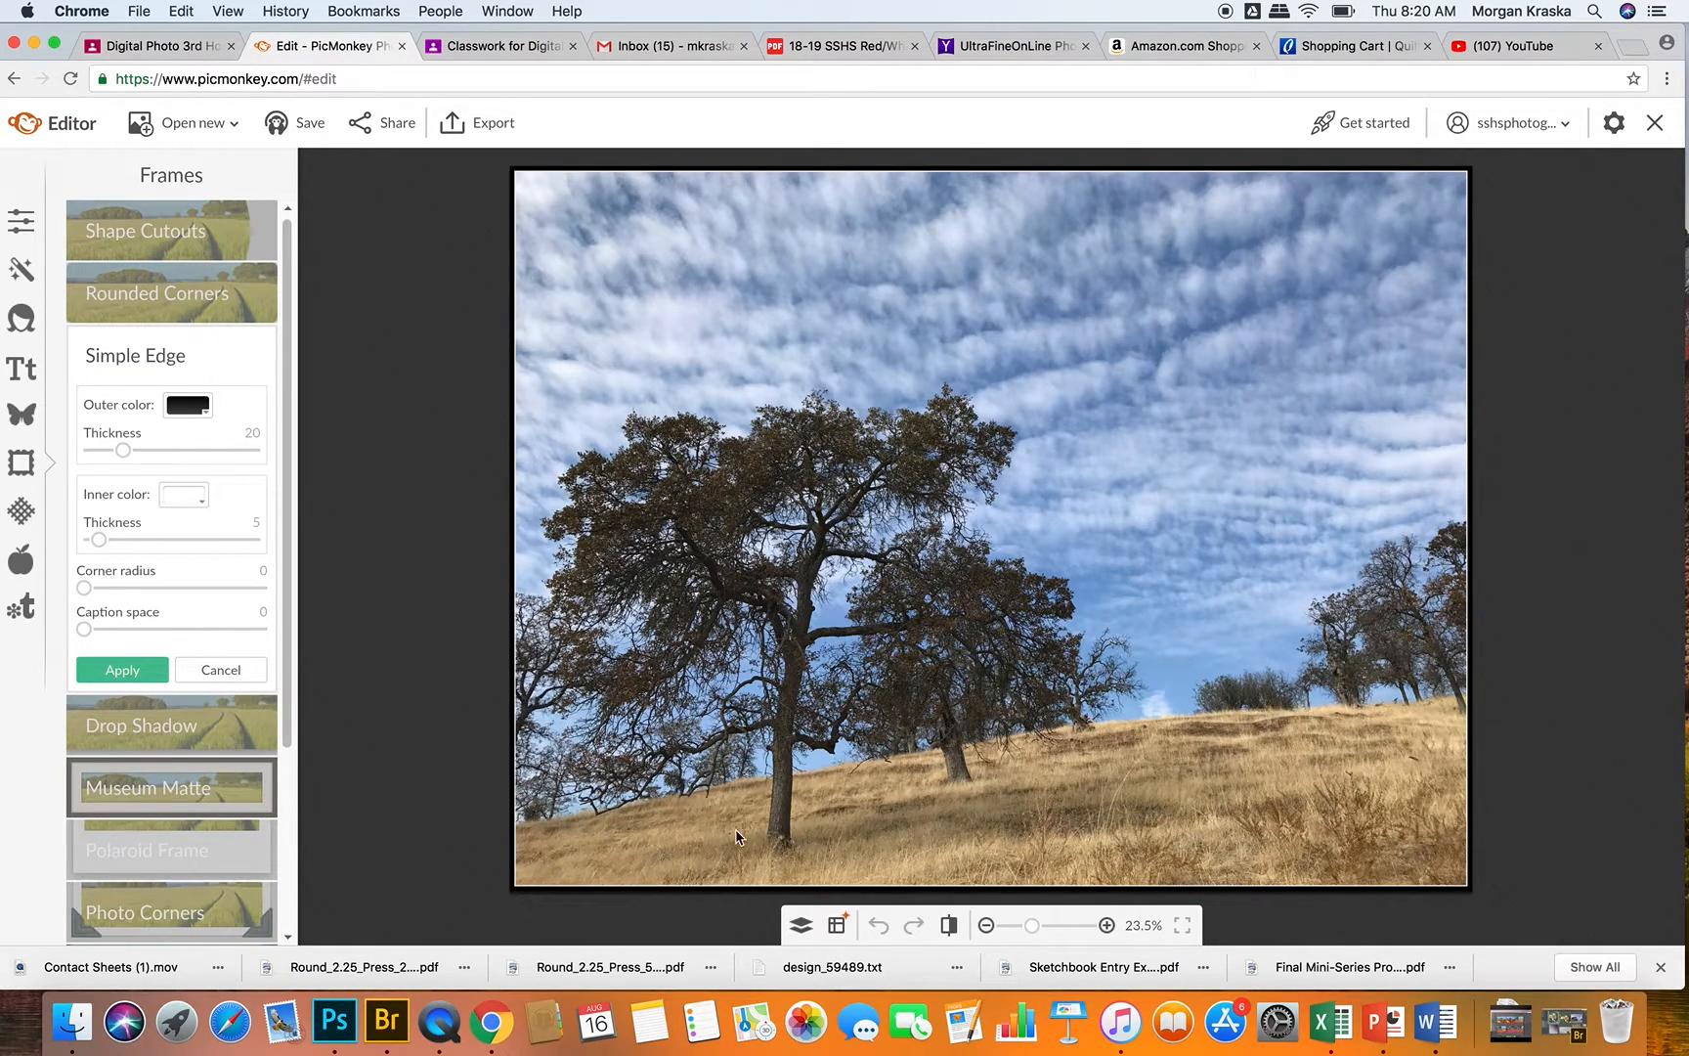
{"action": "left_click", "coordinate": [207, 670]}
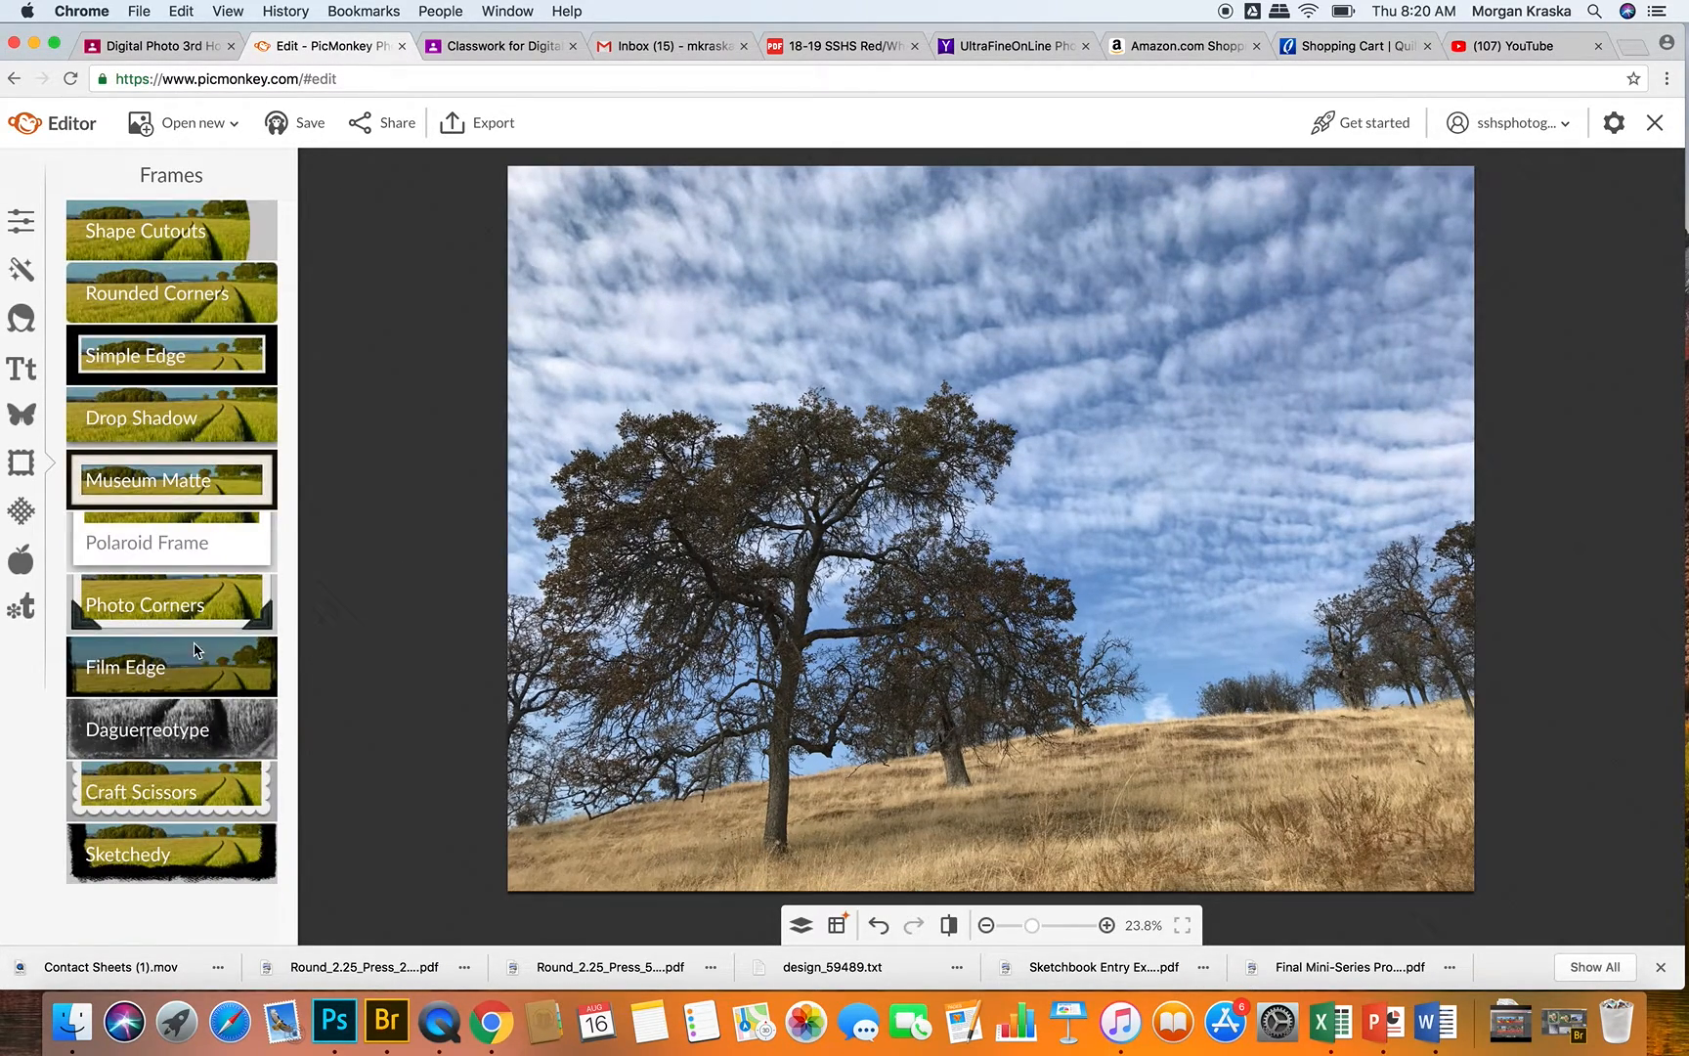
{"action": "left_click", "coordinate": [198, 728]}
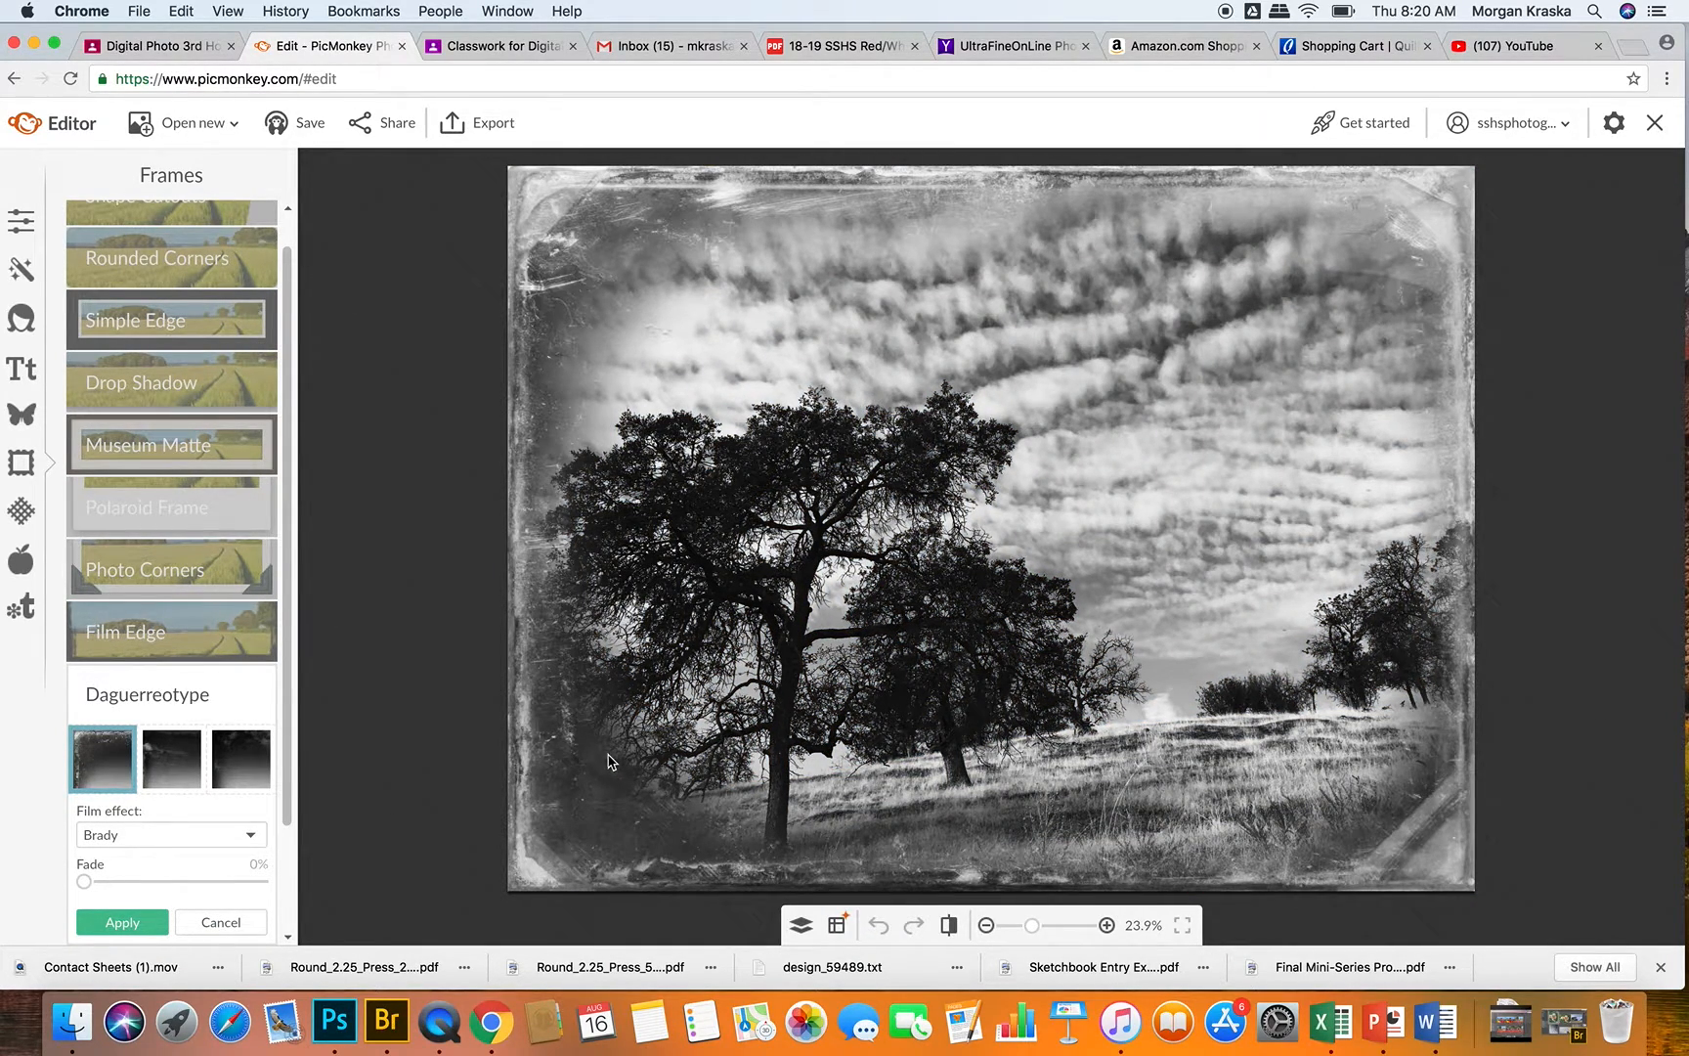
{"action": "left_click", "coordinate": [237, 924]}
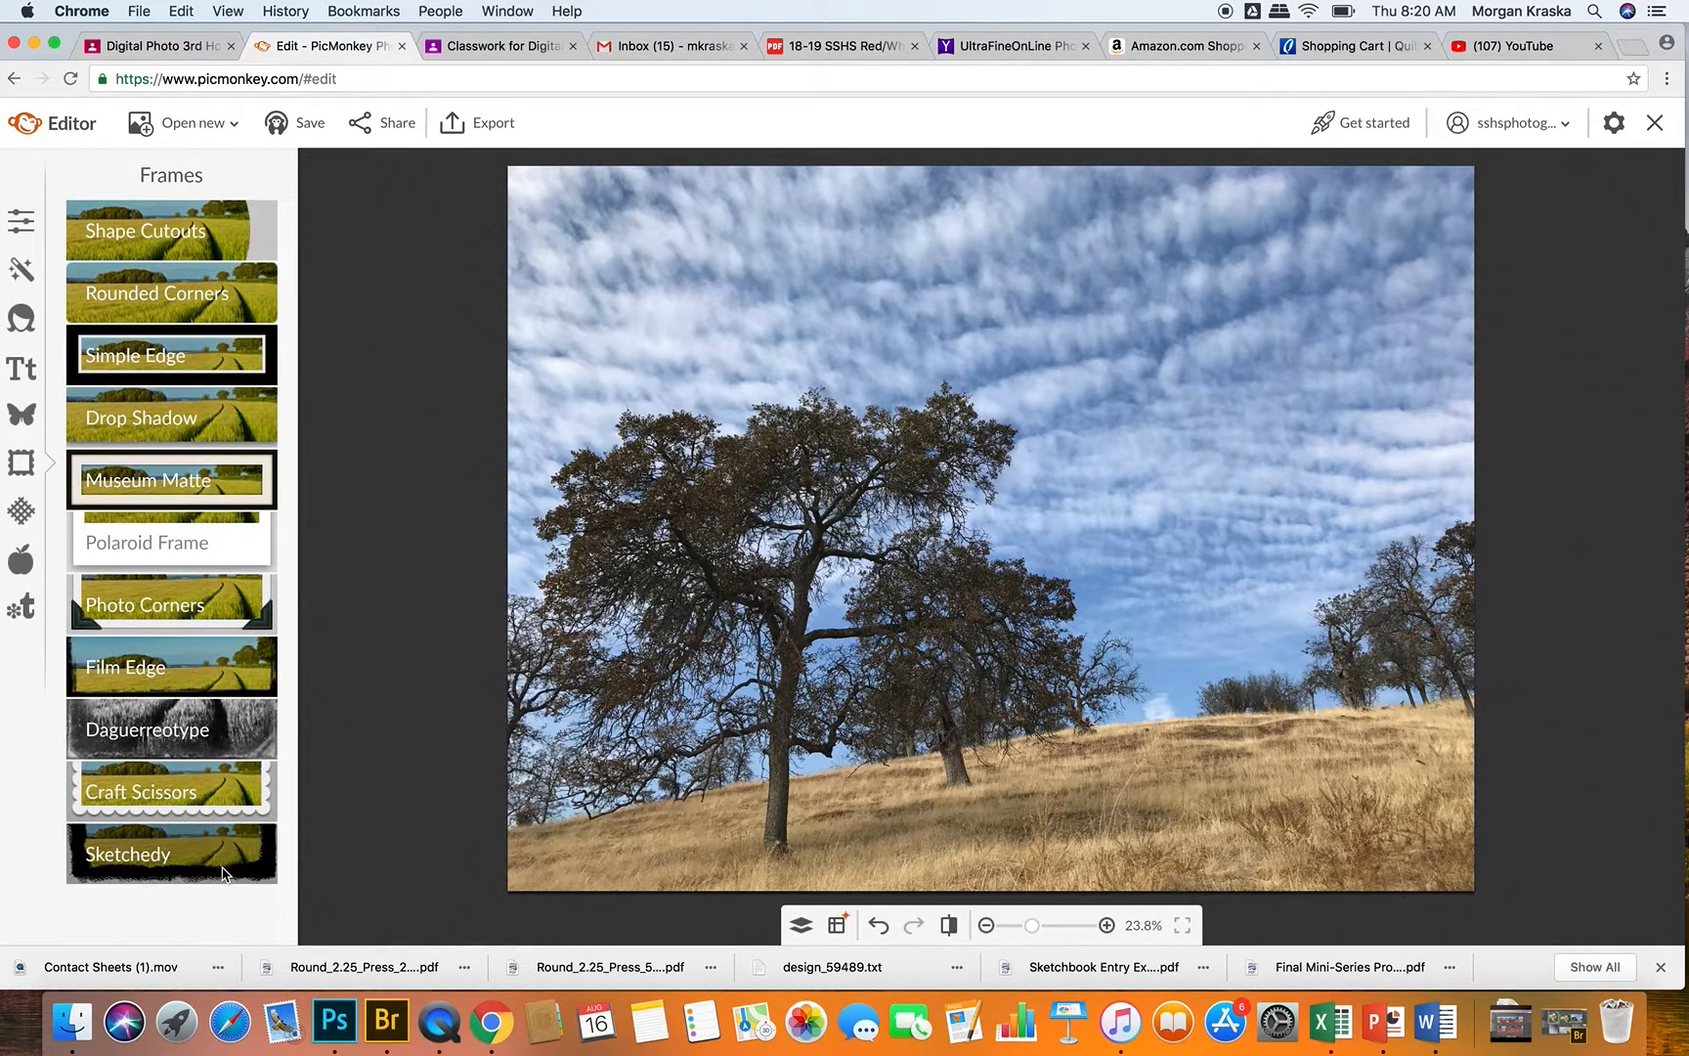
Try the second Sketchedy frame style on the photo, cancel it and show the available themes
{"action": "left_click", "coordinate": [223, 873]}
{"action": "left_click", "coordinate": [168, 681]}
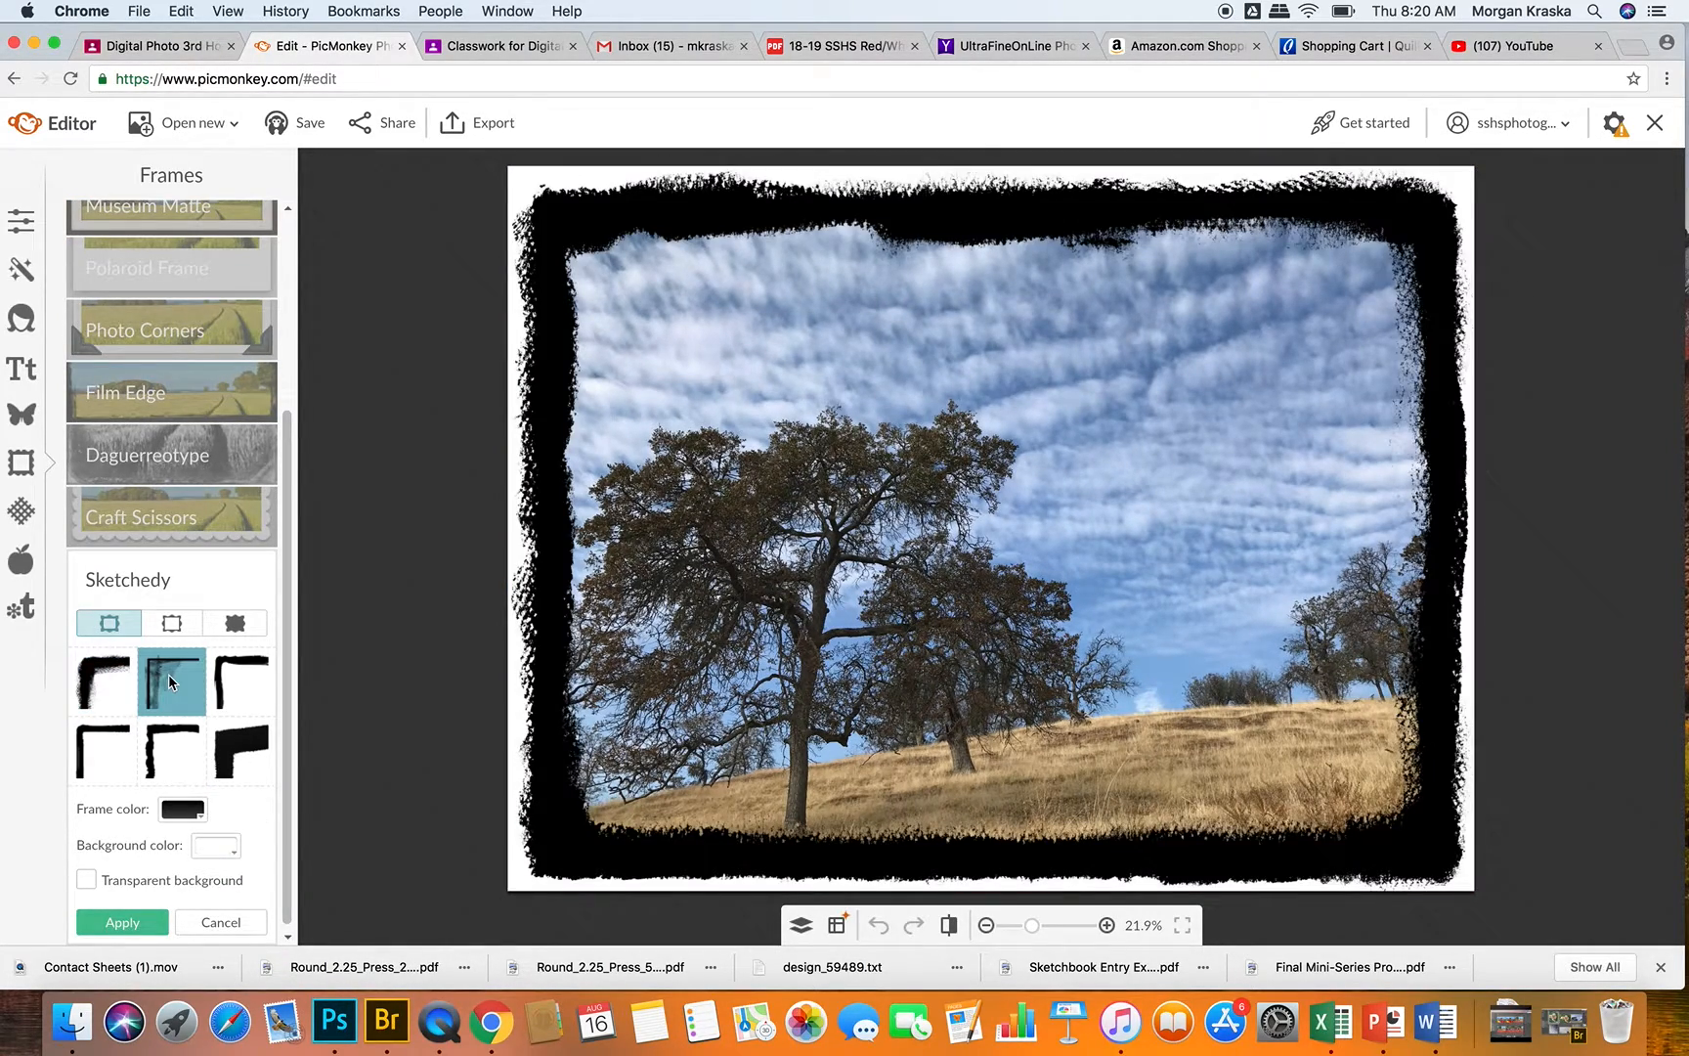
{"action": "left_click", "coordinate": [176, 682]}
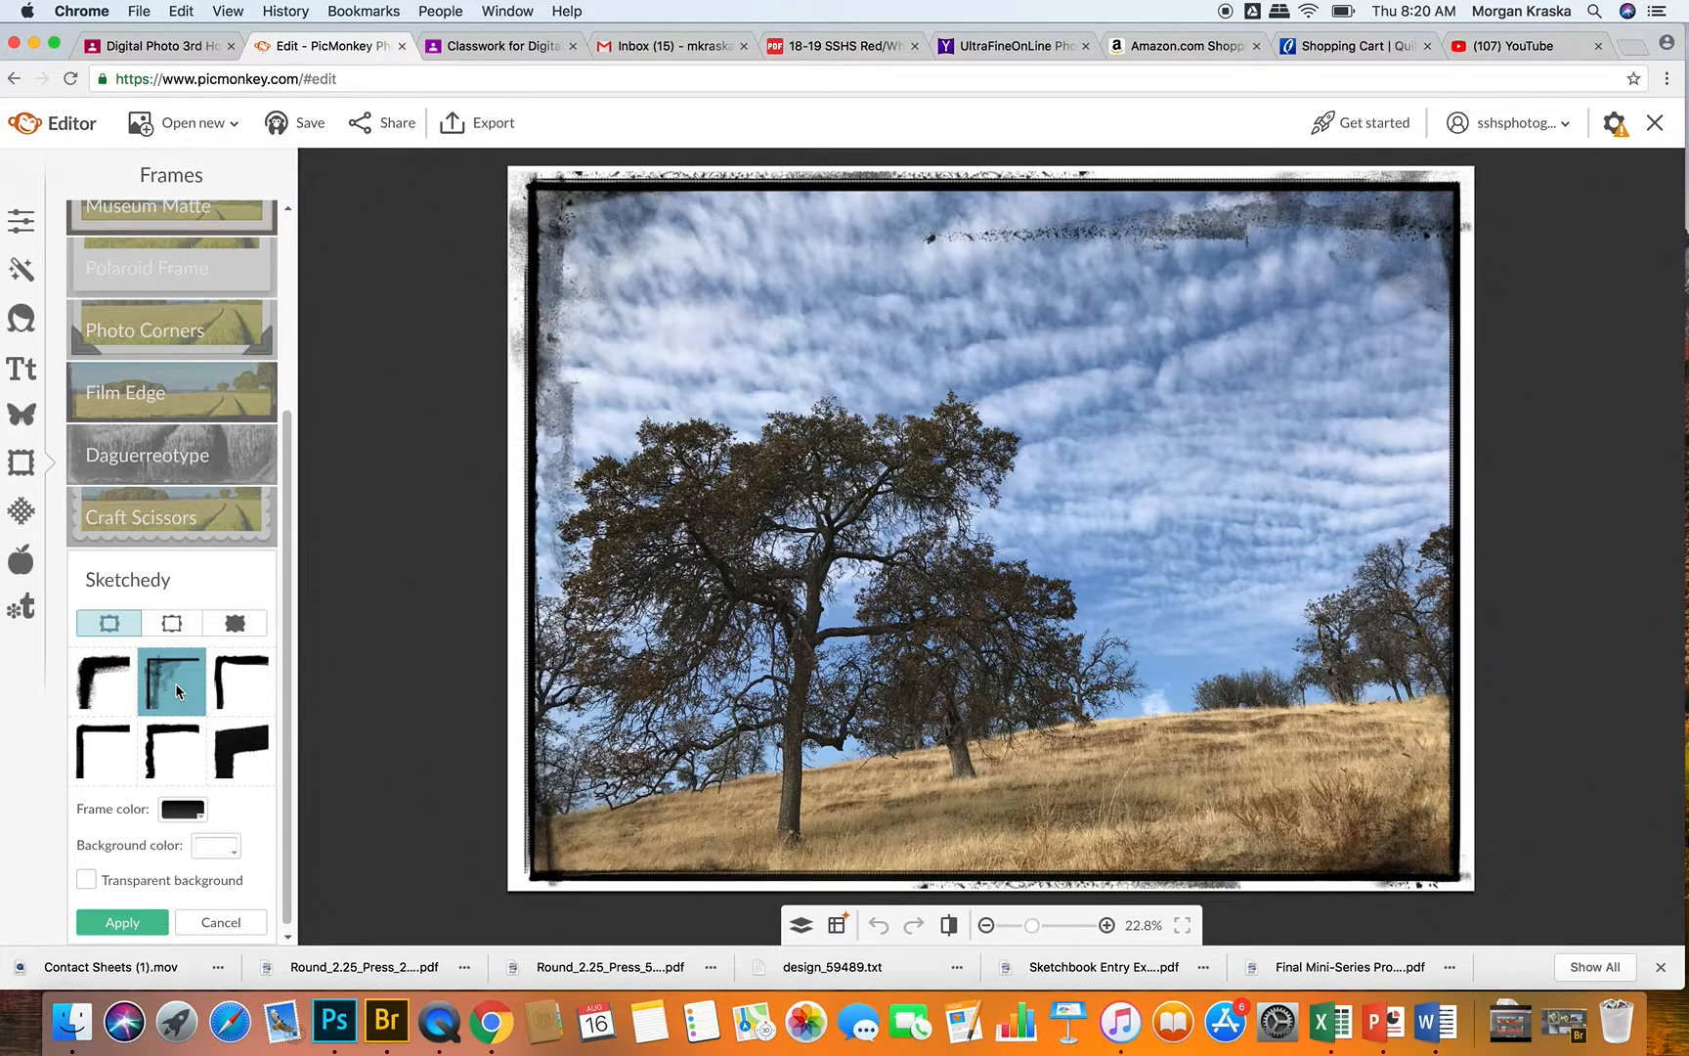
{"action": "left_click", "coordinate": [209, 921]}
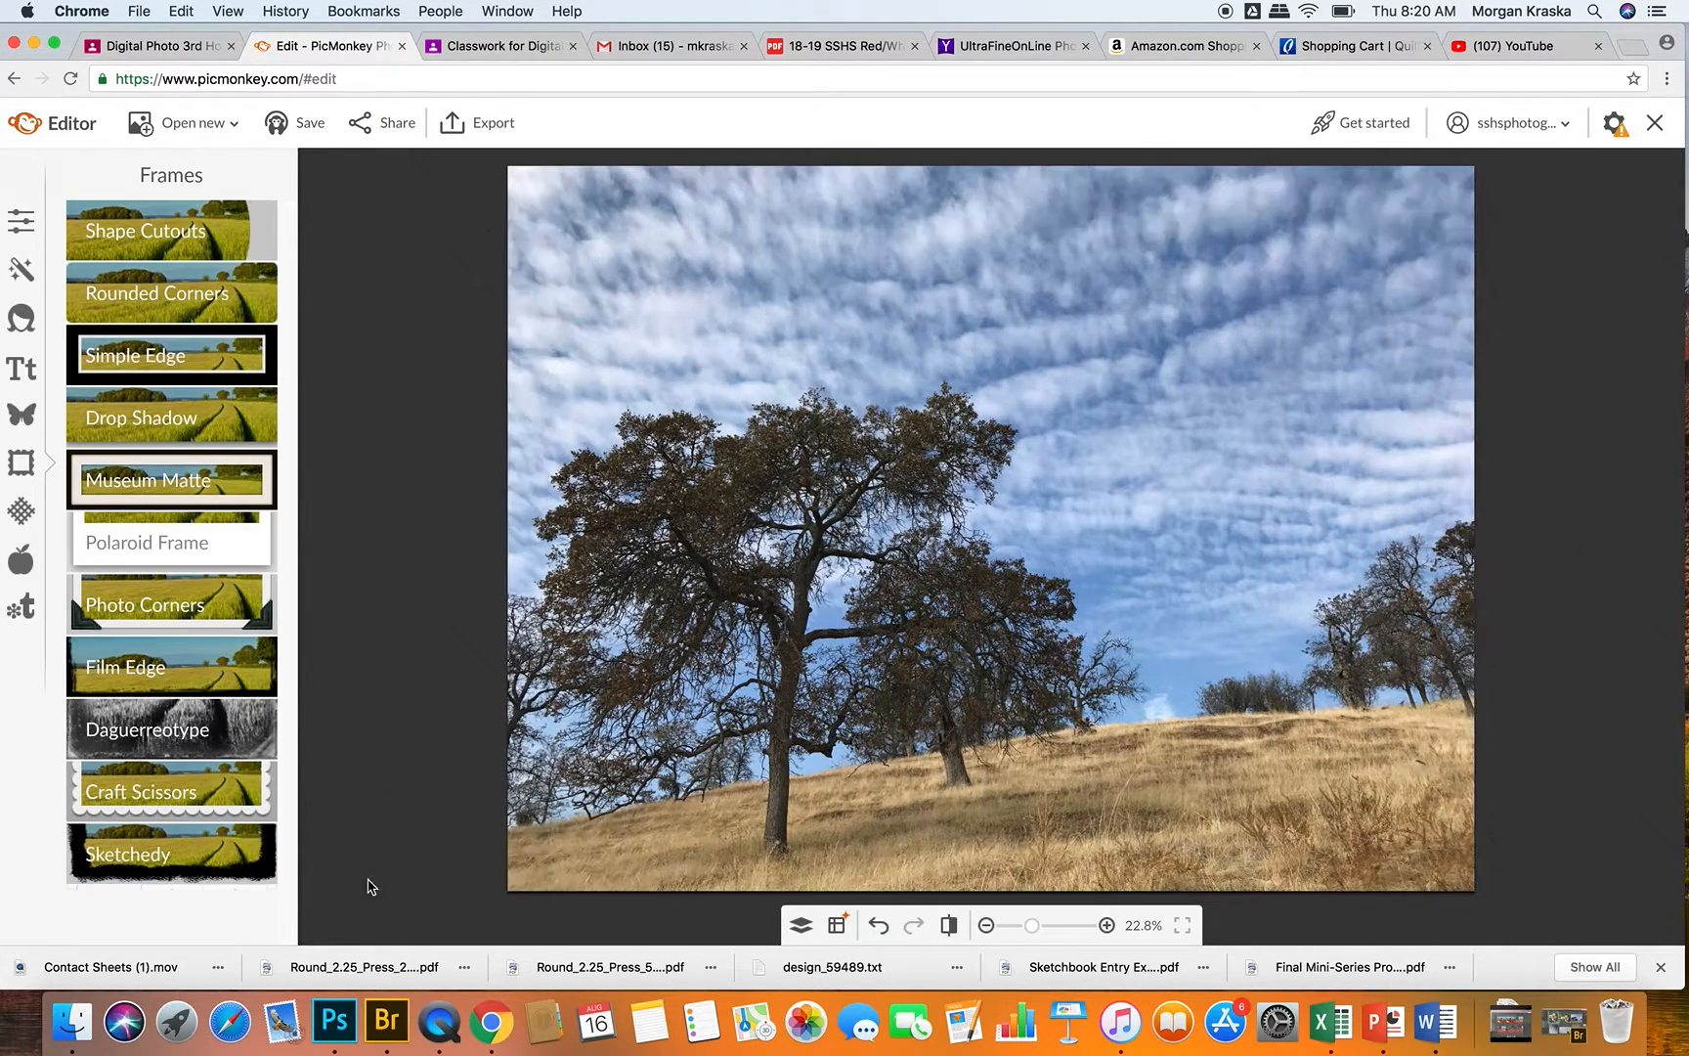
{"action": "left_click", "coordinate": [18, 562]}
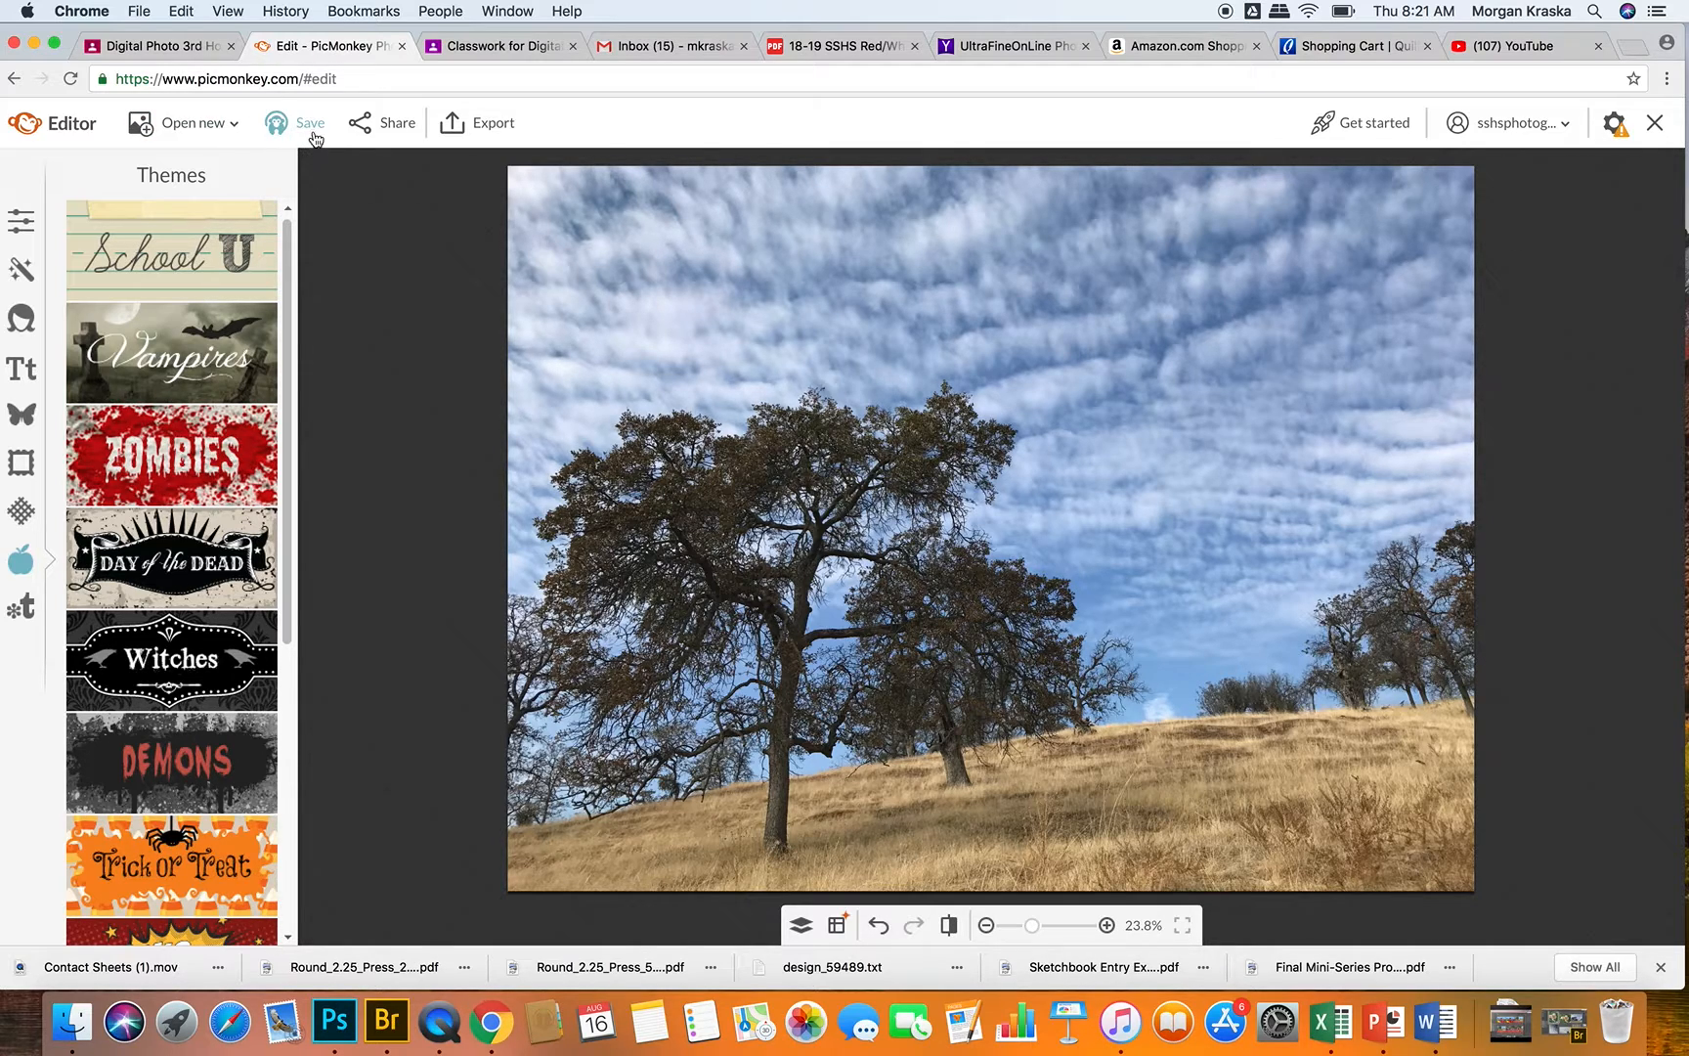
Set up the photo's export with the image name Edit1 and the Sean quality level
{"action": "left_click", "coordinate": [486, 127]}
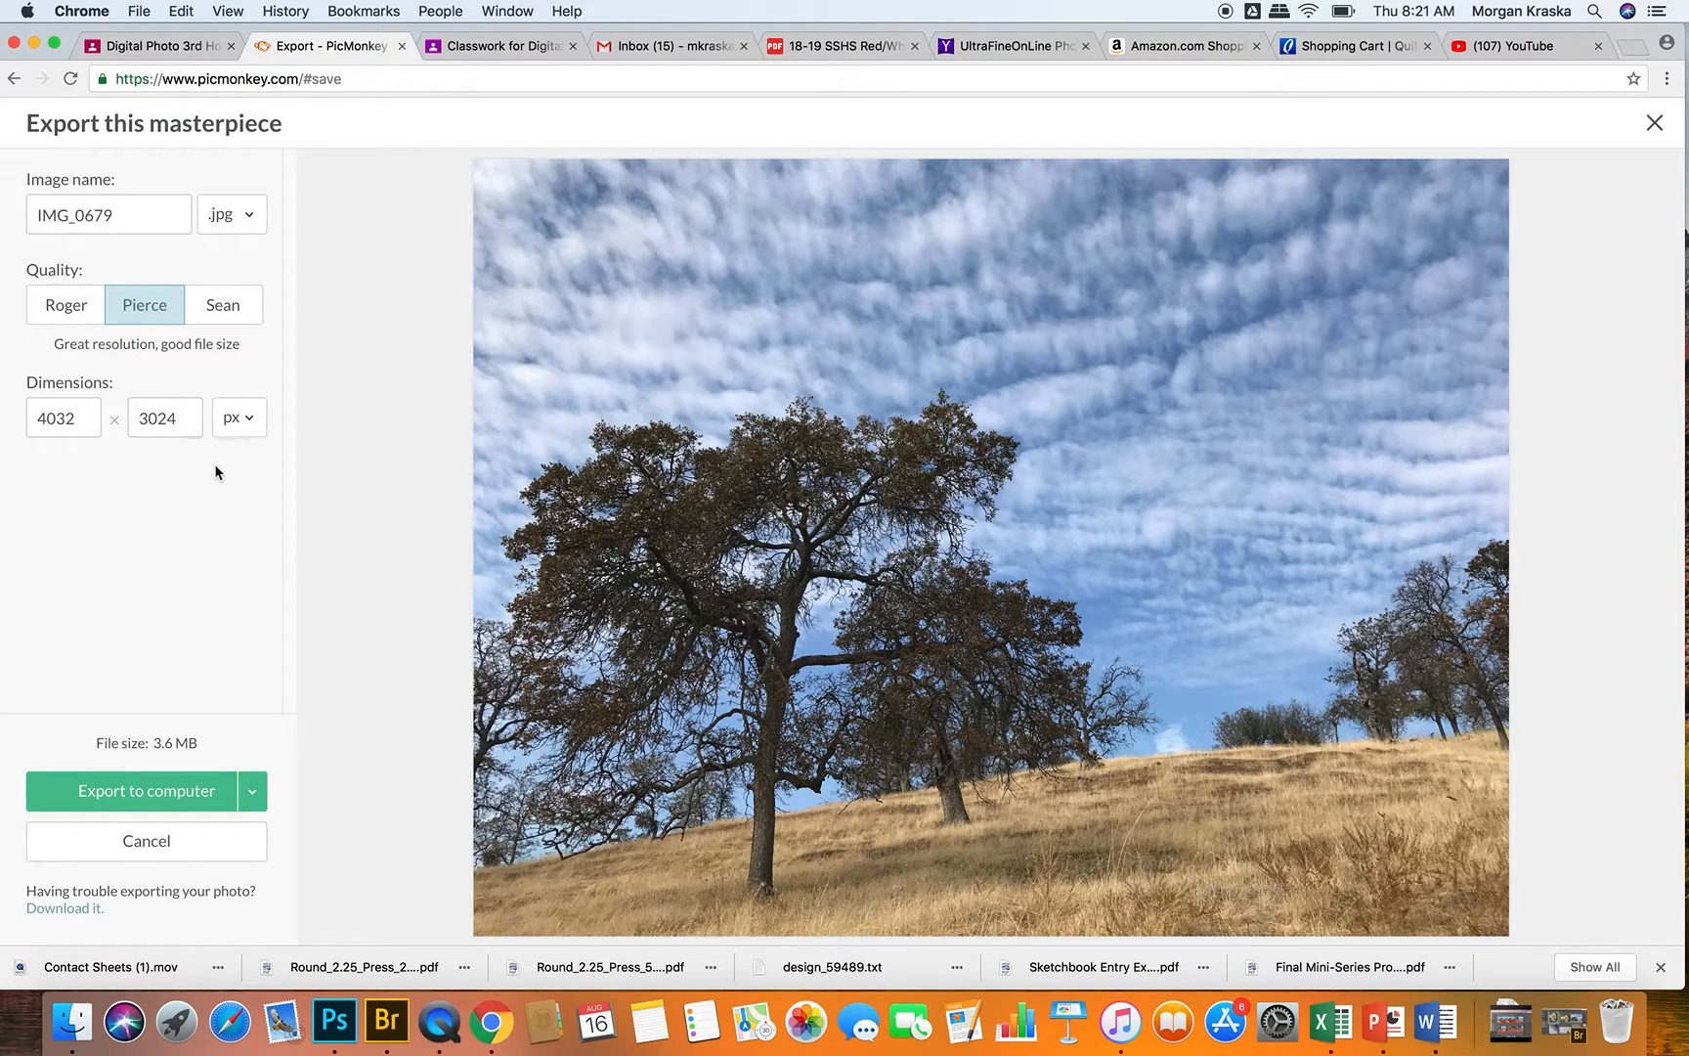
{"action": "left_click", "coordinate": [39, 200]}
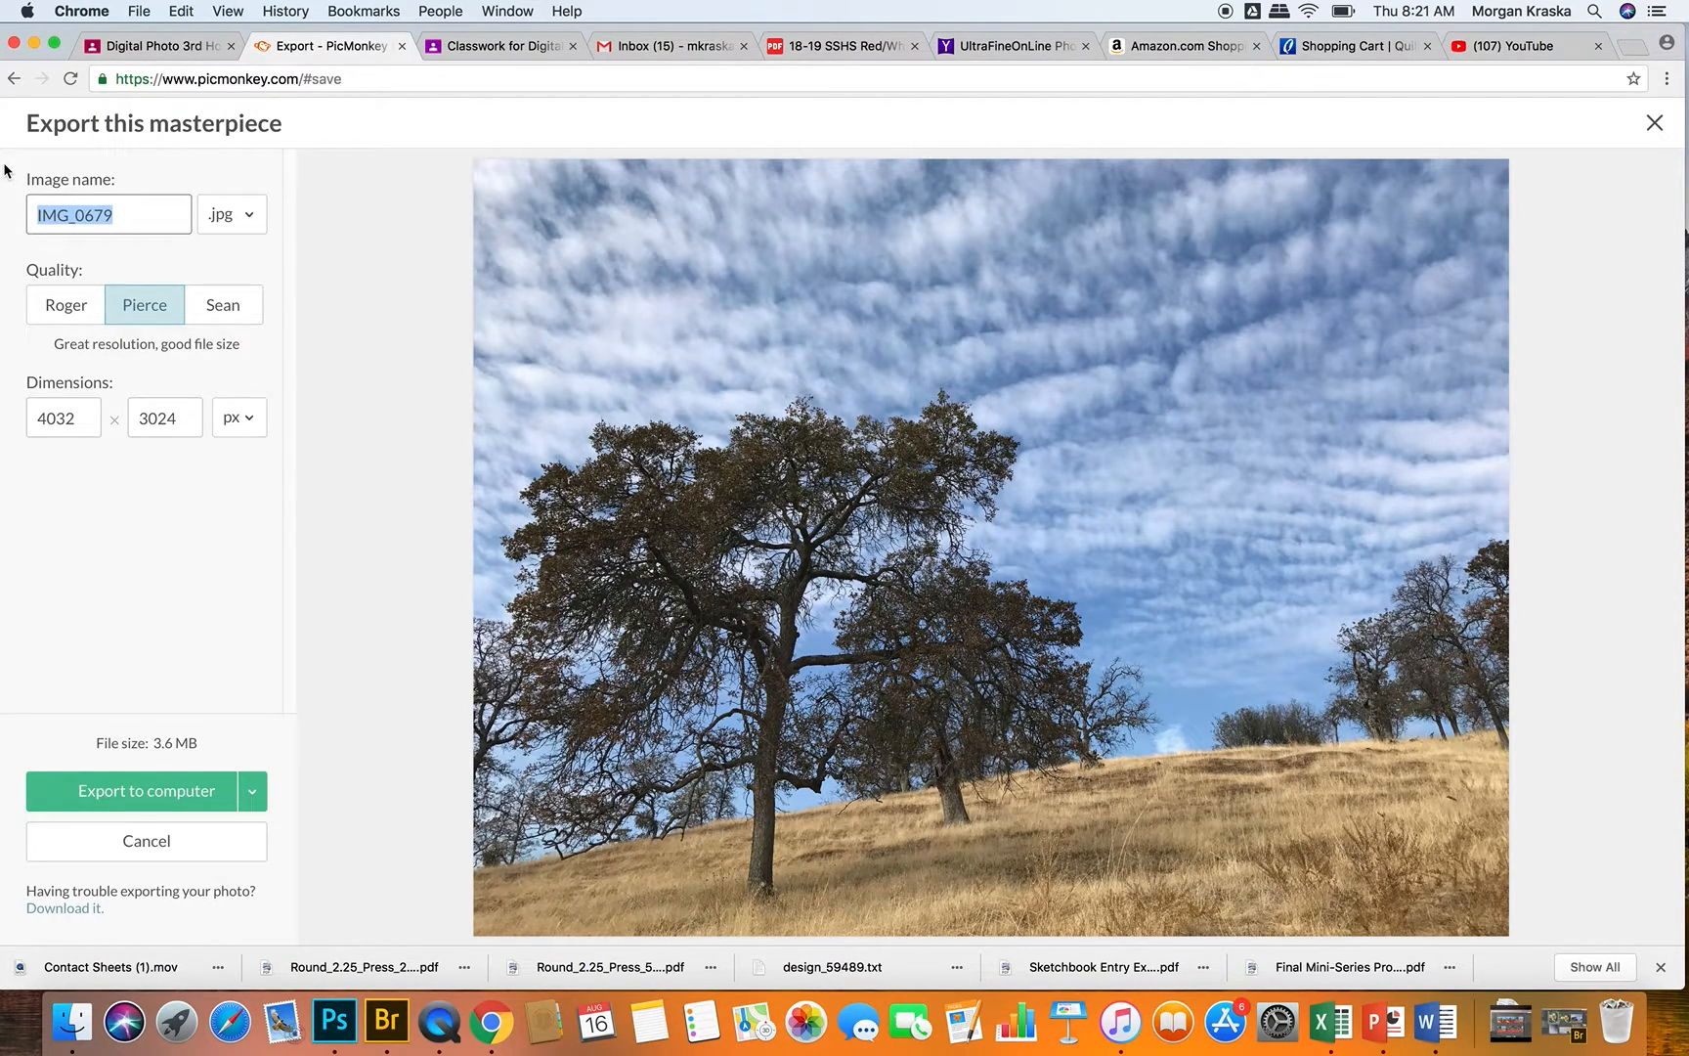
{"action": "type", "text": "Edit1"}
{"action": "left_click", "coordinate": [226, 306]}
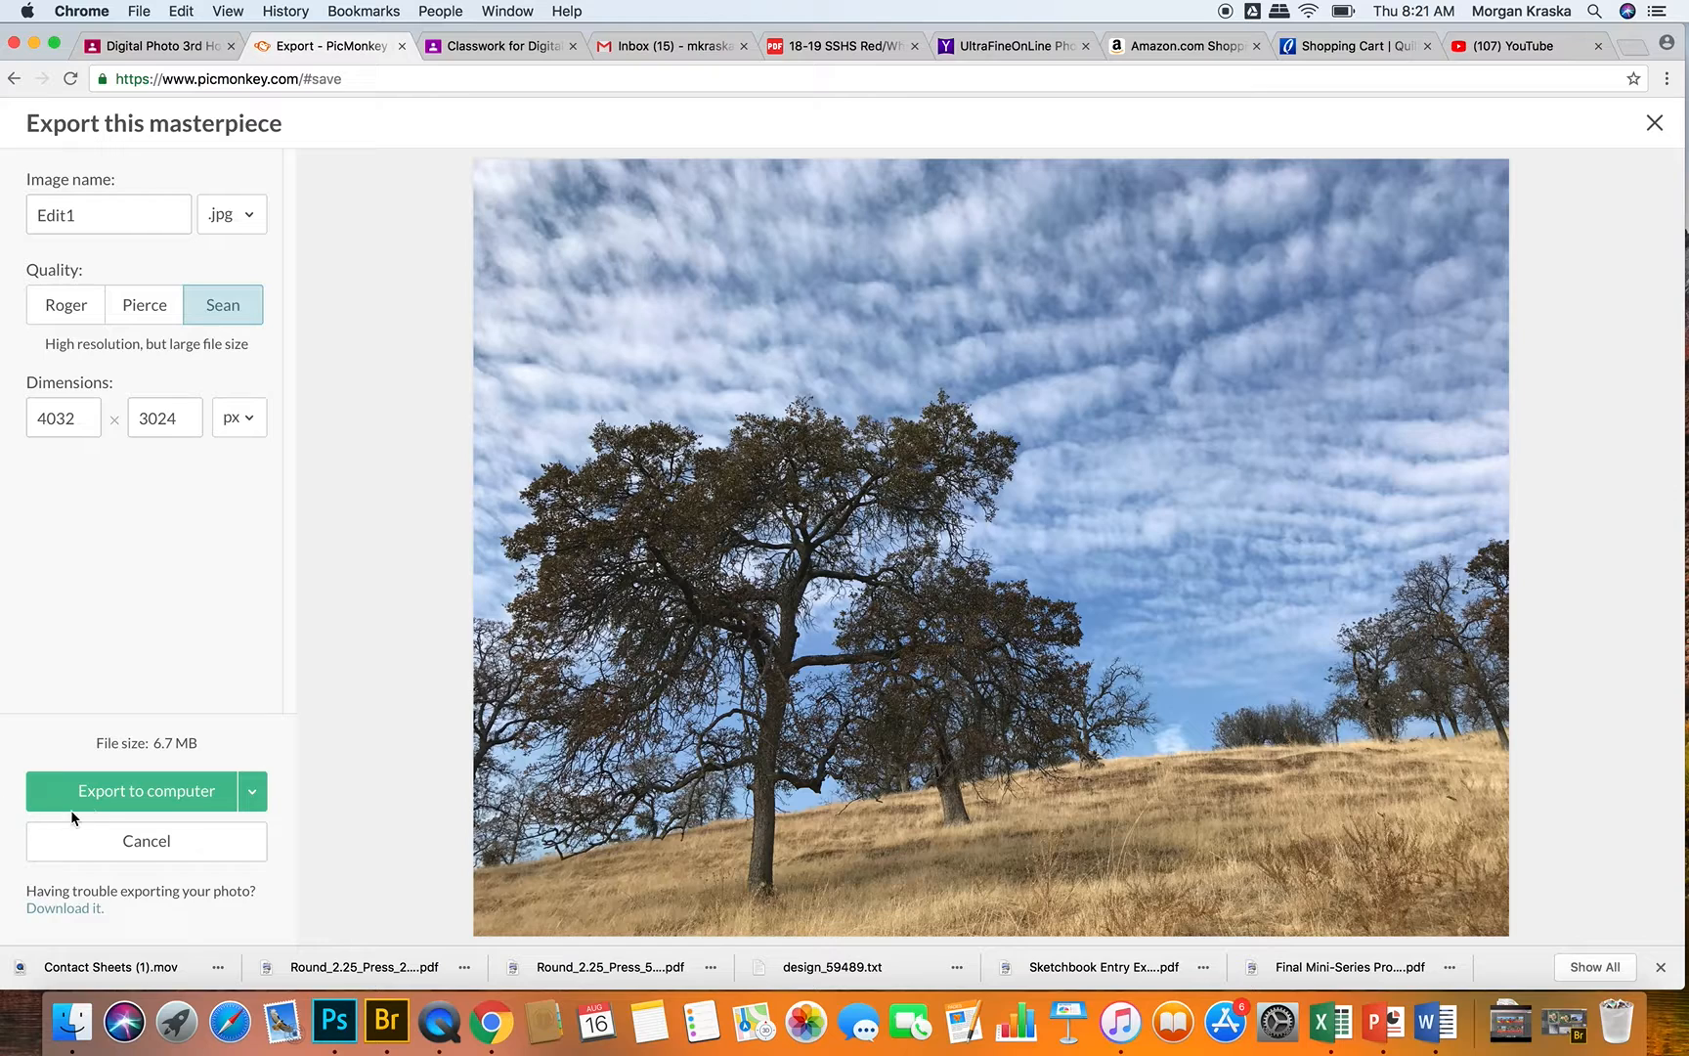
Export the photo to the computer, saving Edit1.jpg as a JPEG image in the Scavenger Hunt folder
{"action": "left_click", "coordinate": [190, 793]}
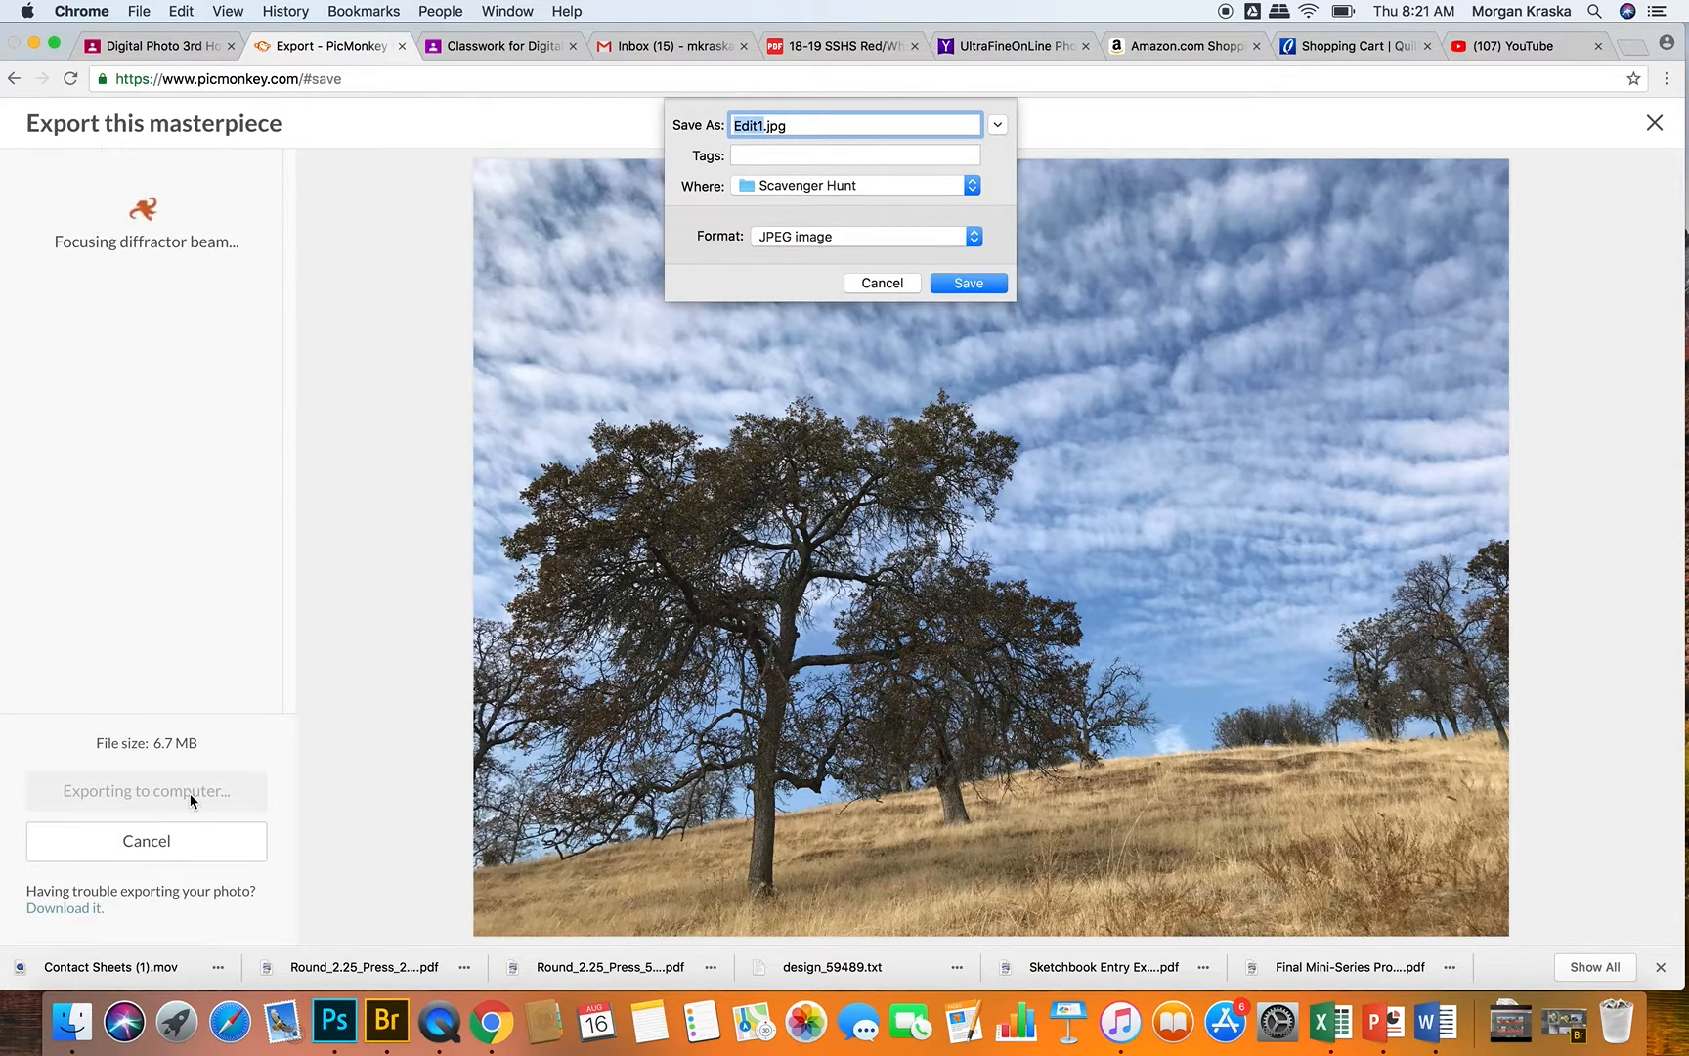
{"action": "left_click", "coordinate": [997, 125]}
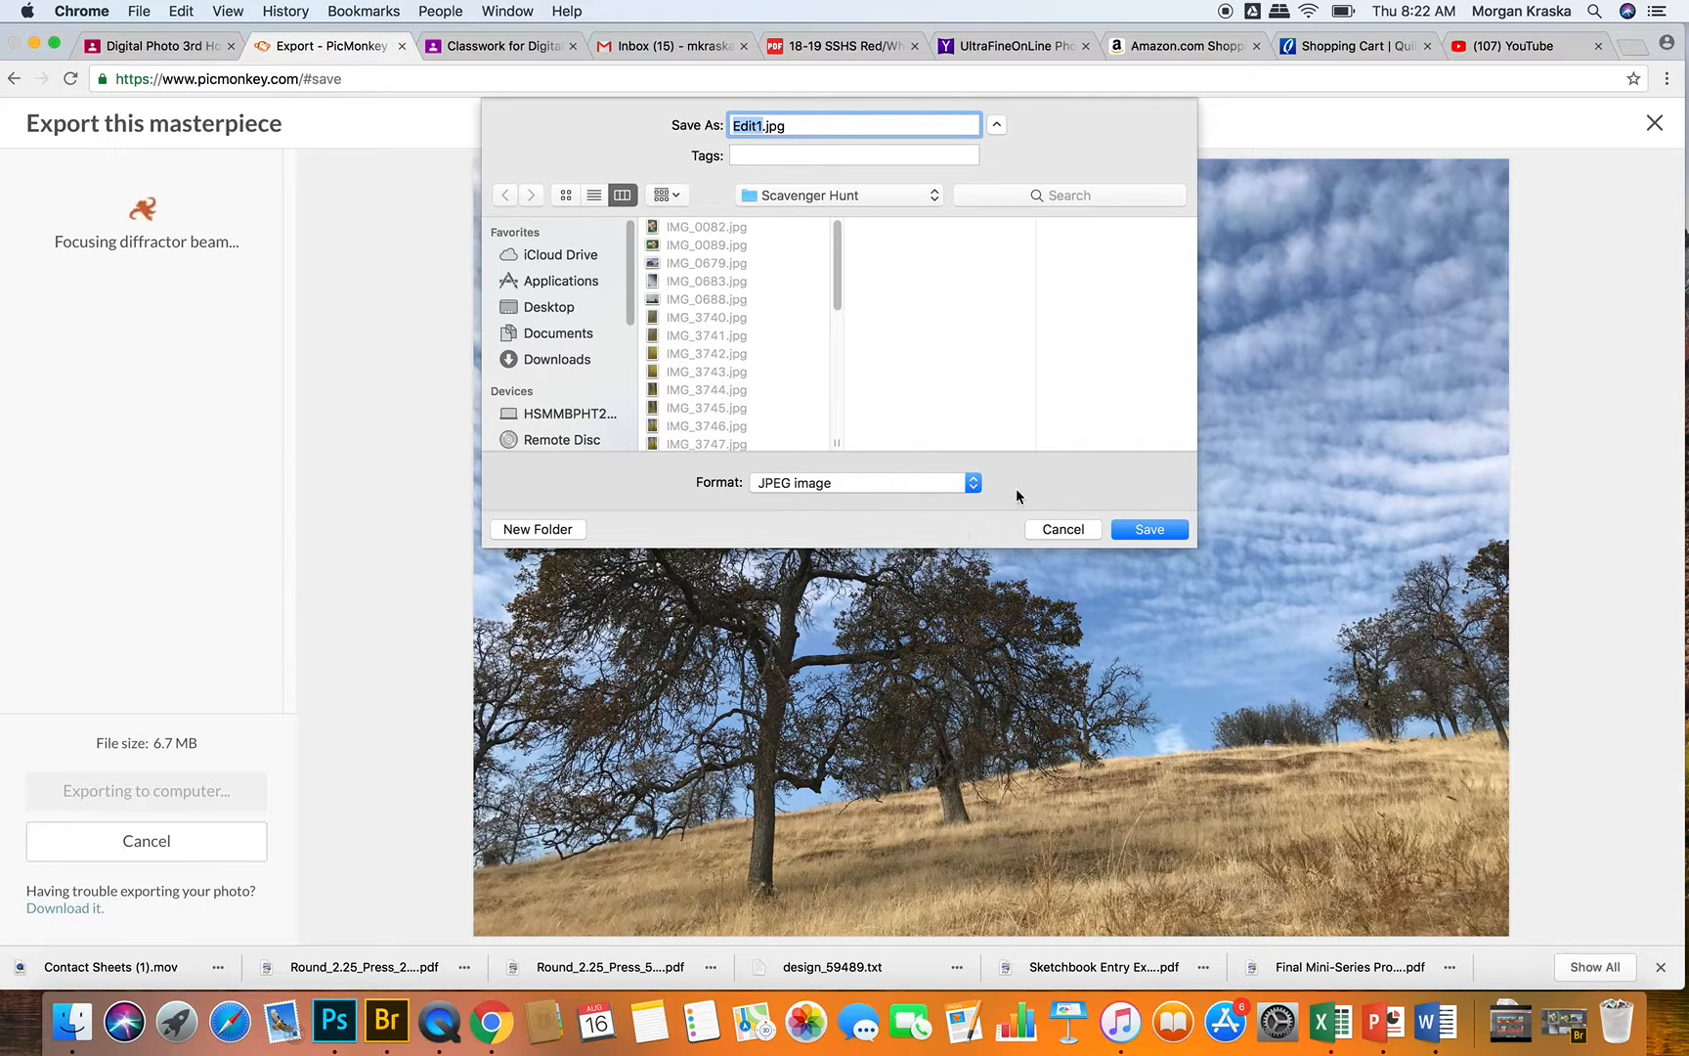
{"action": "left_click", "coordinate": [1148, 527]}
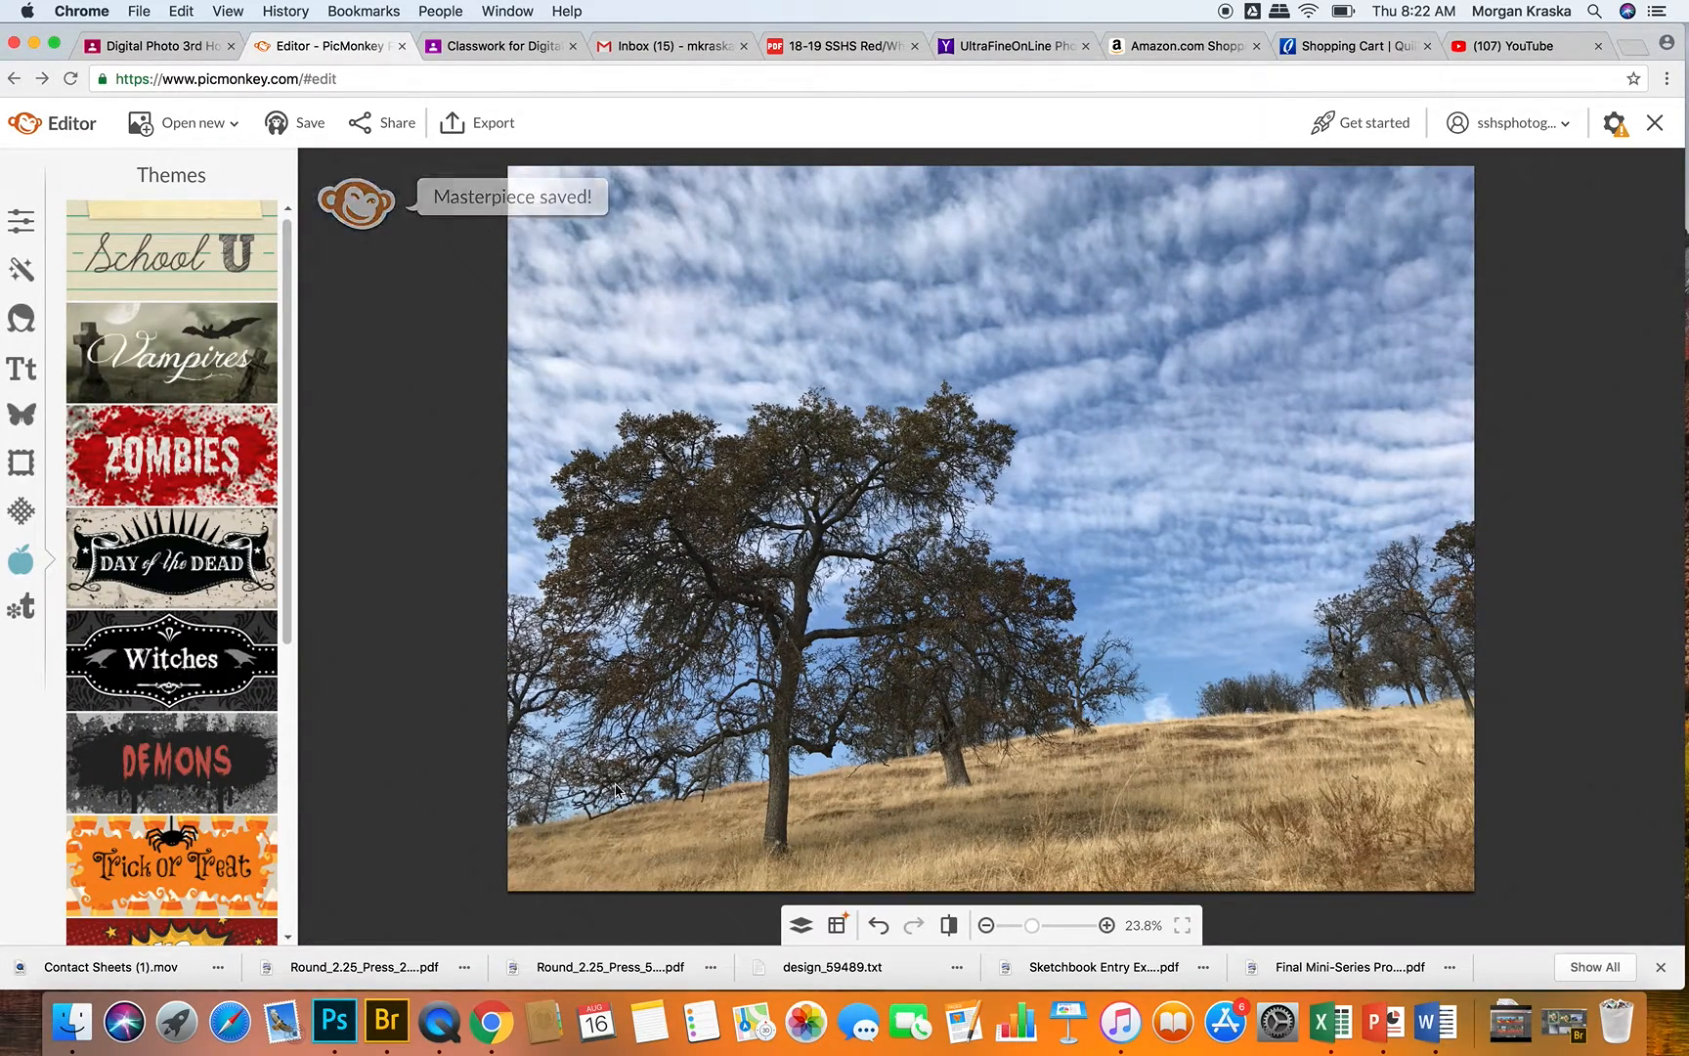
Switch to Adobe Bridge and compare the exported Edit1.jpg with the original IMG_0679.jpg in the Scavenger Hunt folder
{"action": "left_click", "coordinate": [388, 1026]}
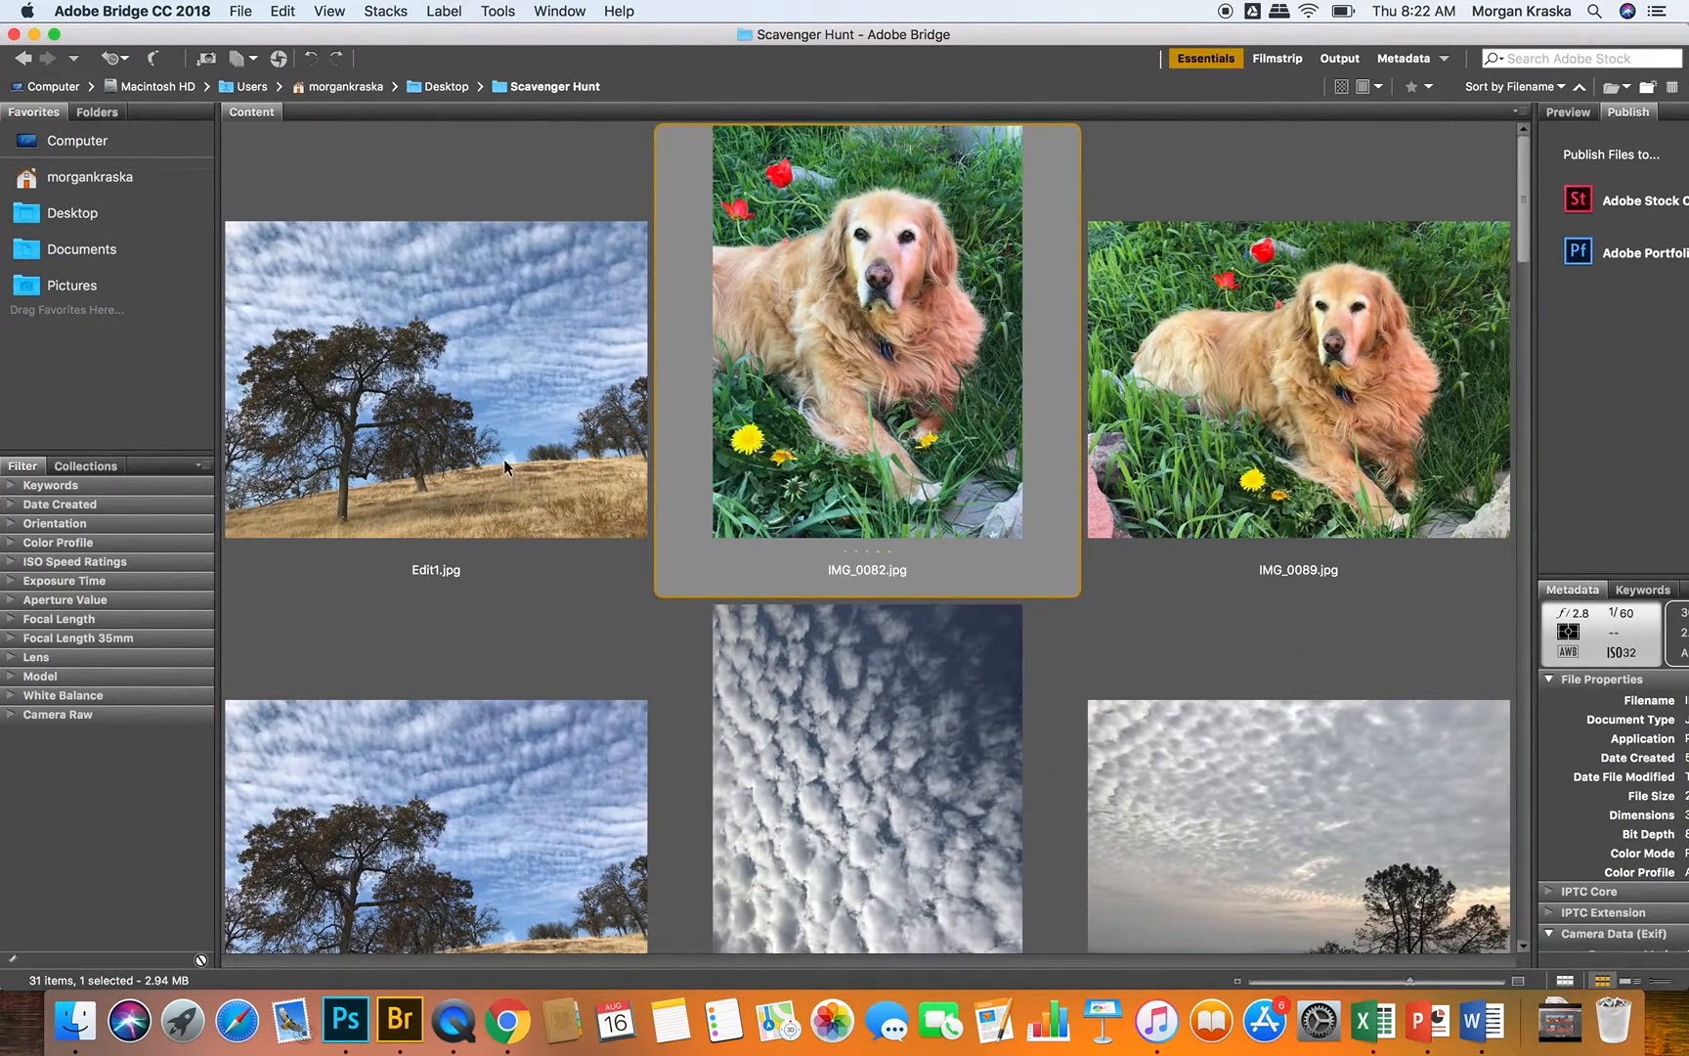
{"action": "left_click_drag", "start_coordinate": [1520, 176], "coordinate": [1524, 207]}
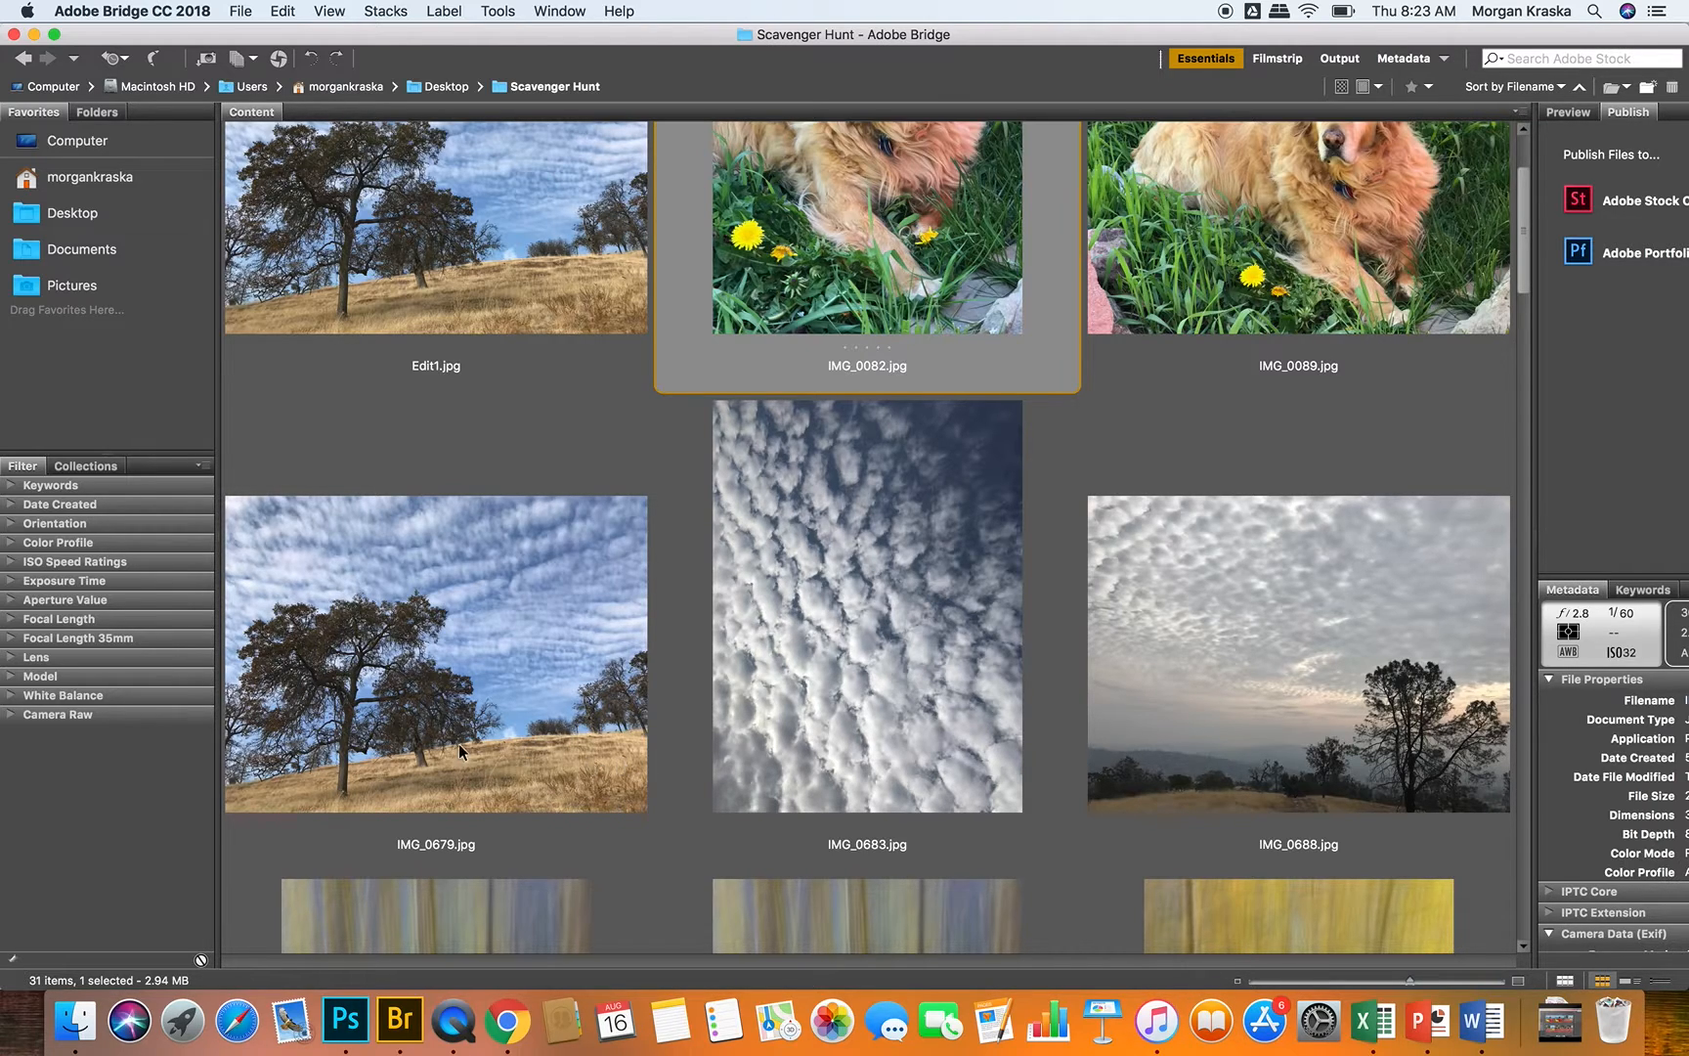
{"action": "left_click", "coordinate": [452, 1021]}
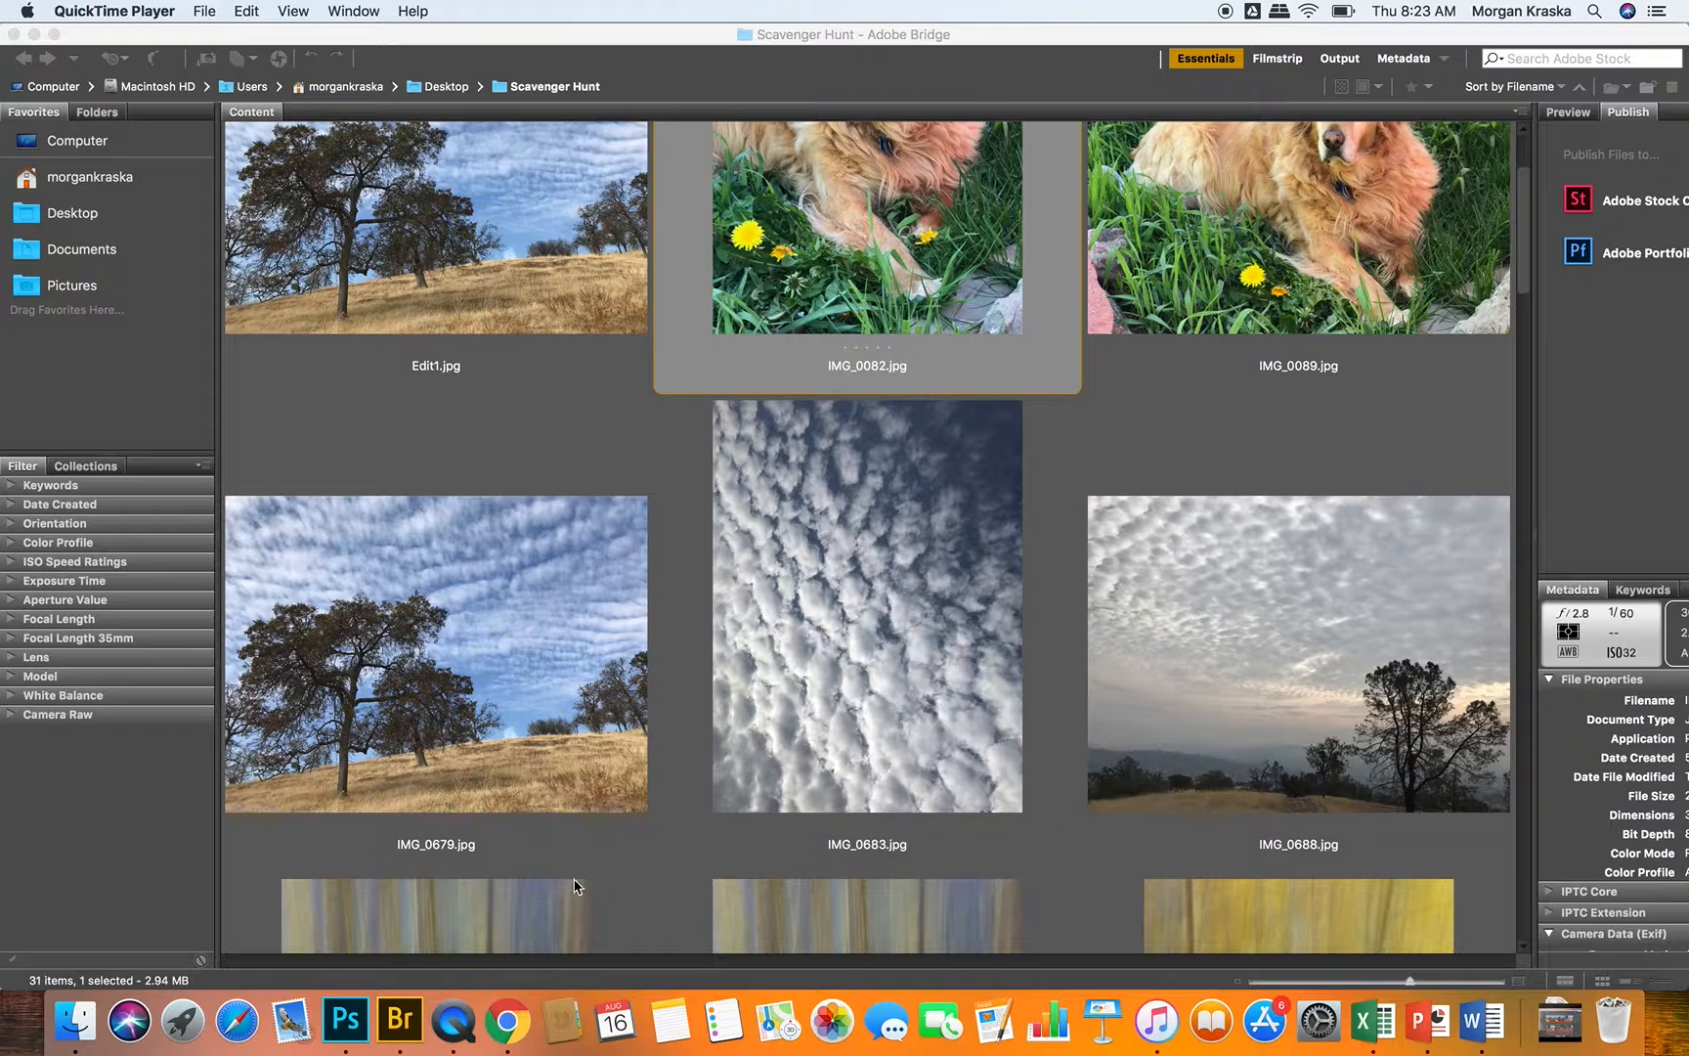
{"action": "right_click", "coordinate": [477, 1022]}
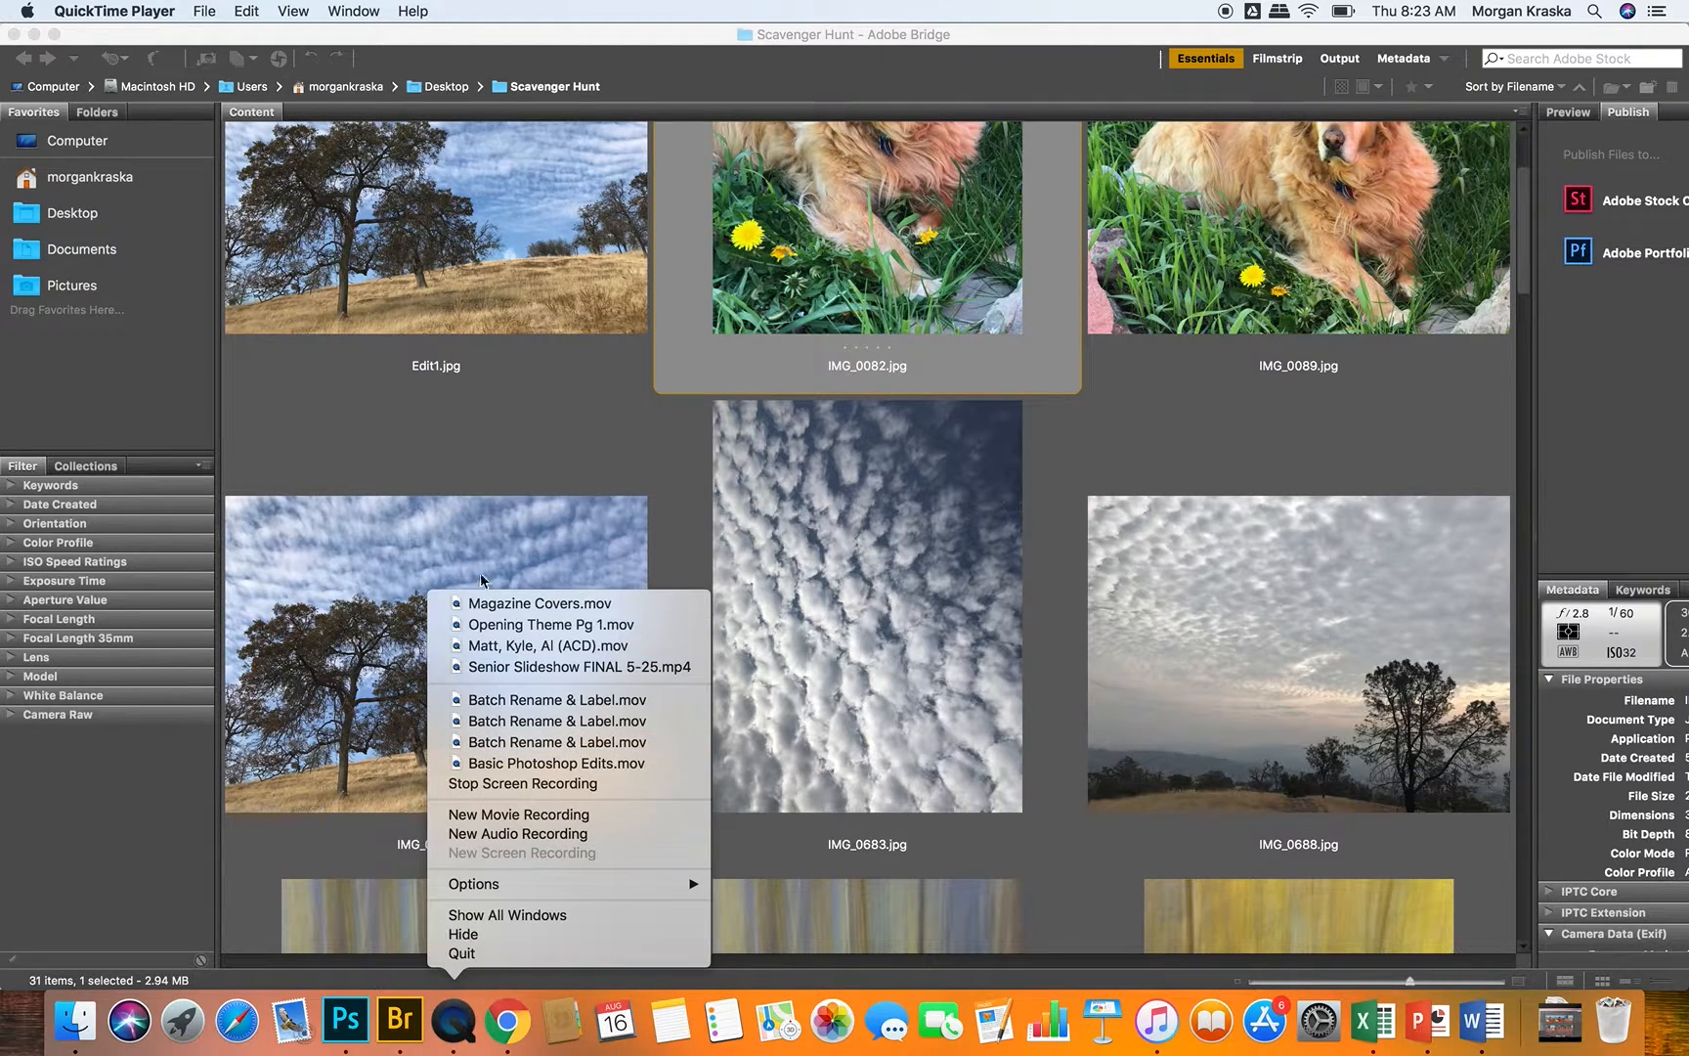